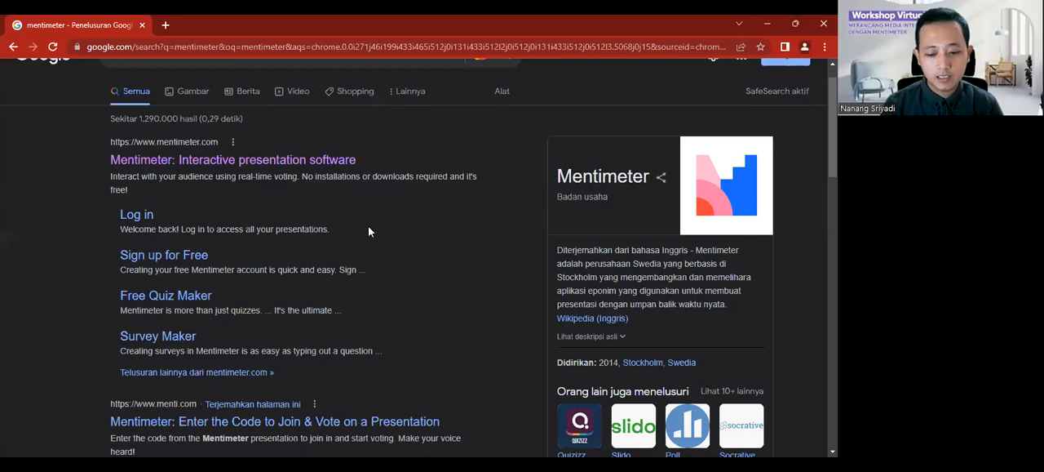
Step: Open the Mentimeter website from the search results and log in with a Google account
left_click(241, 163)
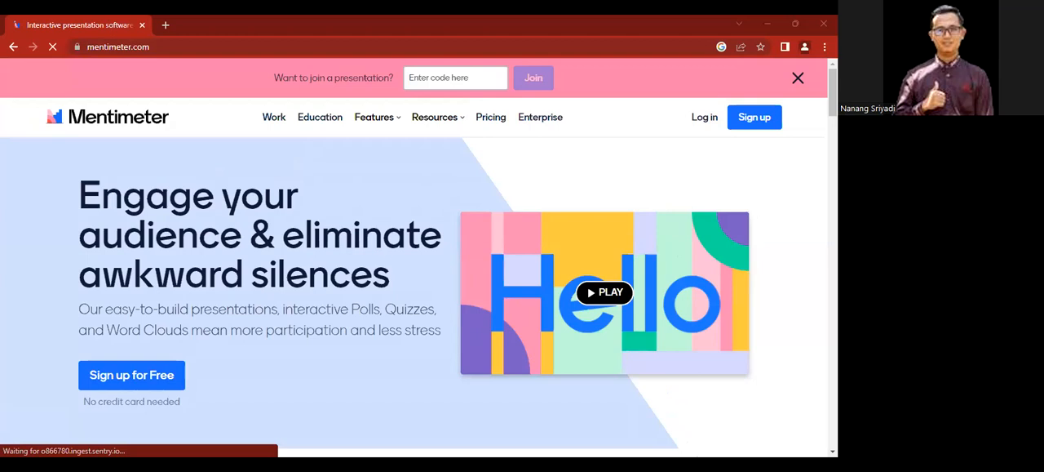
left_click(700, 119)
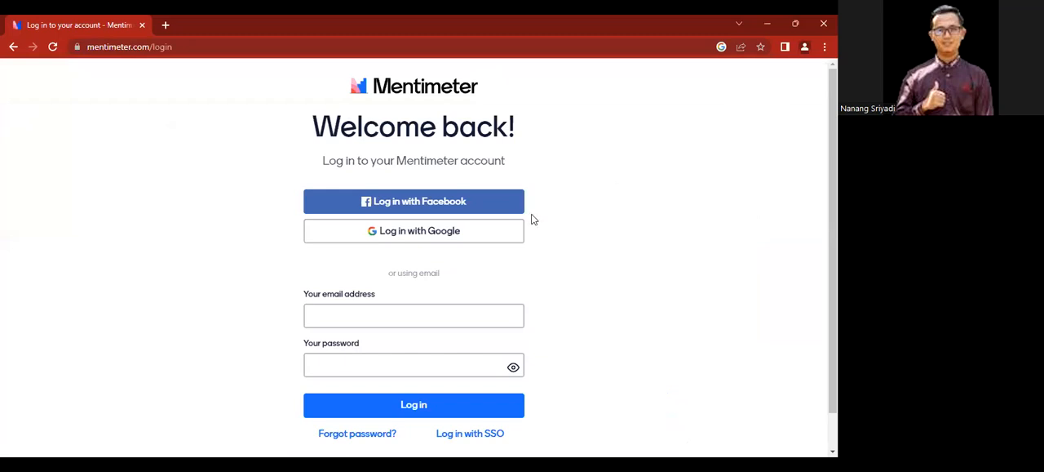
left_click(469, 243)
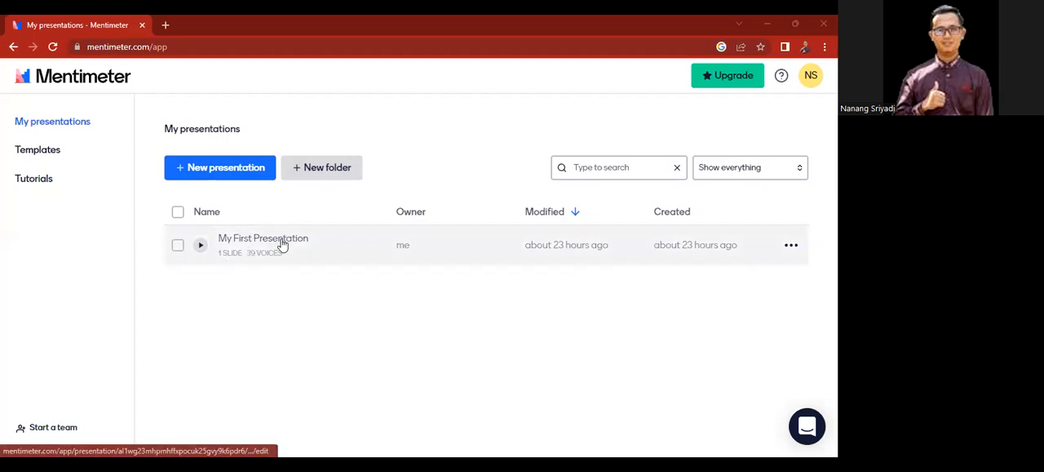
Step: Create a new presentation named "Statistika"
left_click(209, 169)
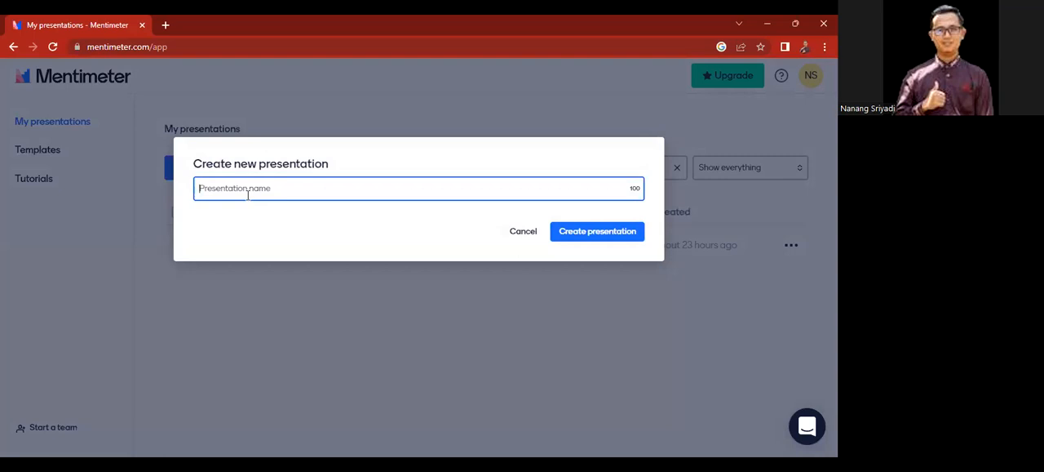
type("Statistika")
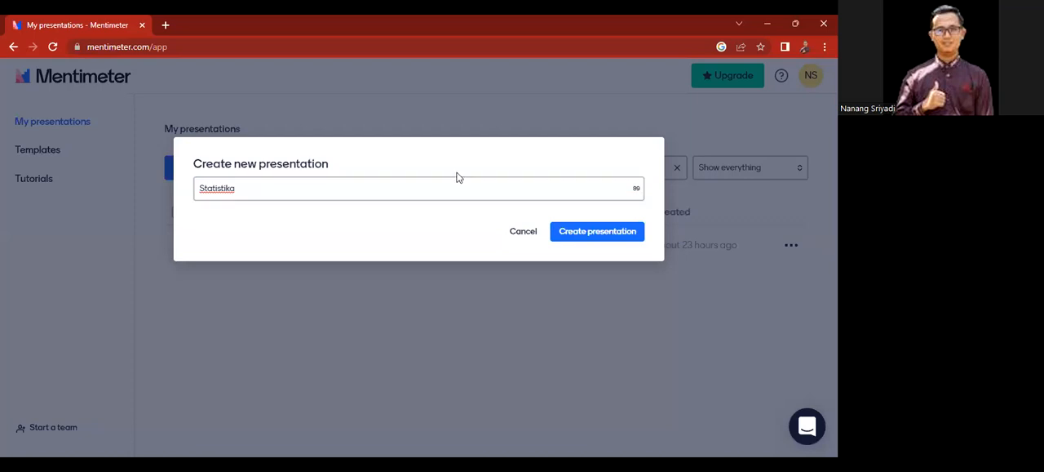
left_click(595, 234)
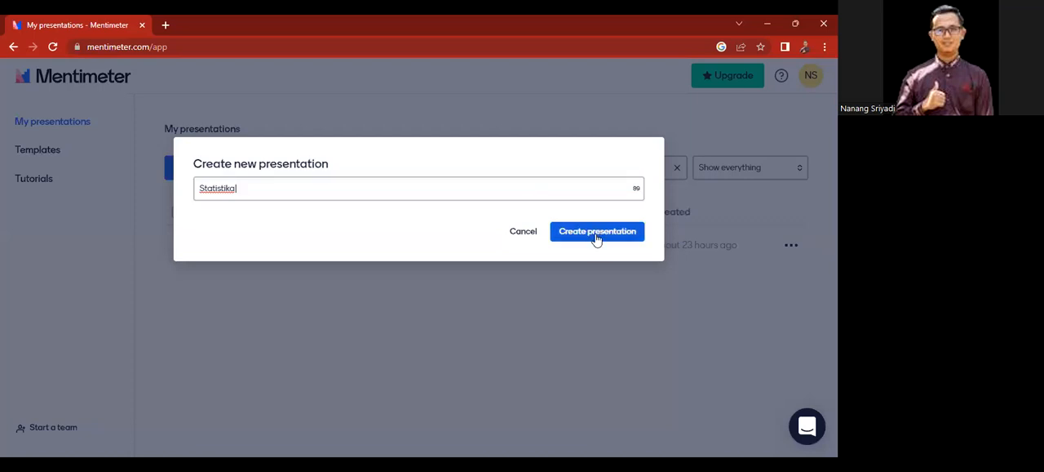
left_click(595, 235)
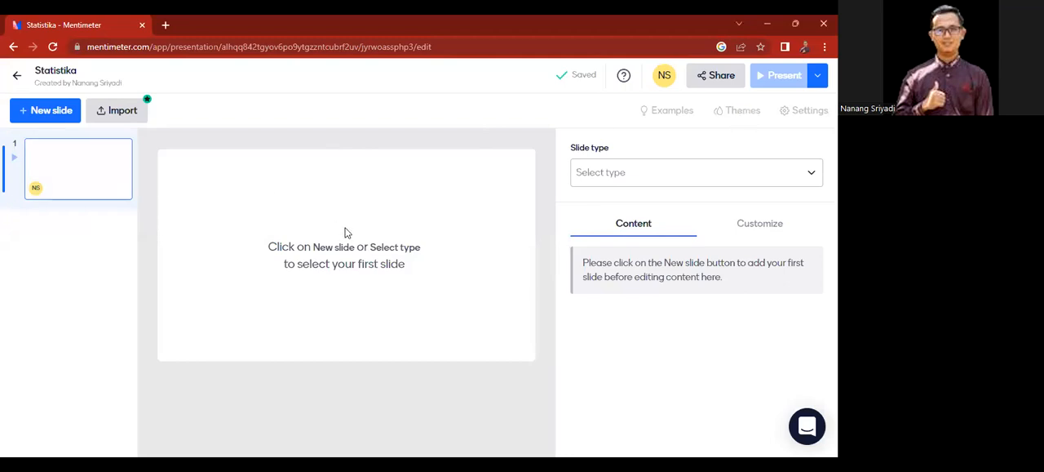
Step: Set the first slide's type to Heading from the content slide types
left_click(599, 178)
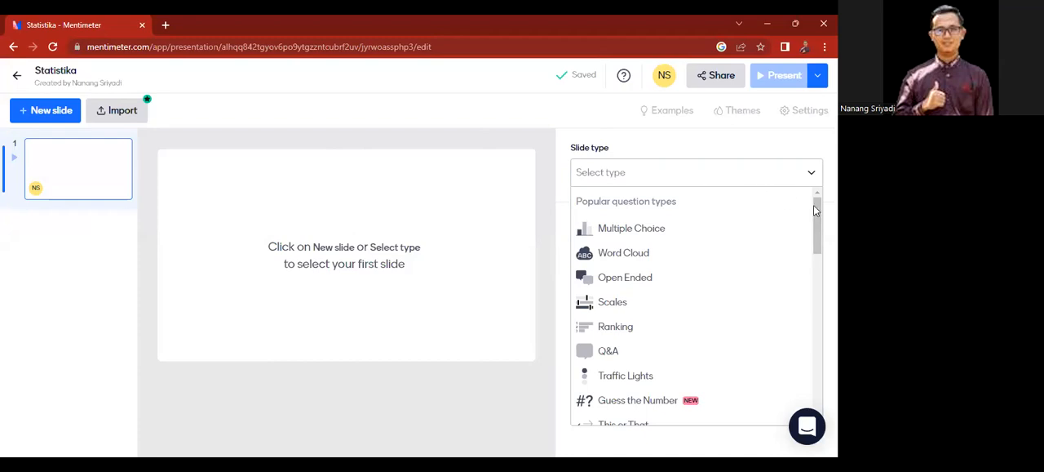
left_click_drag(816, 203, 816, 203)
mouse_move(817, 209)
left_mouse_down()
mouse_move(817, 223)
mouse_move(816, 210)
left_mouse_up()
left_click_drag(817, 210, 812, 319)
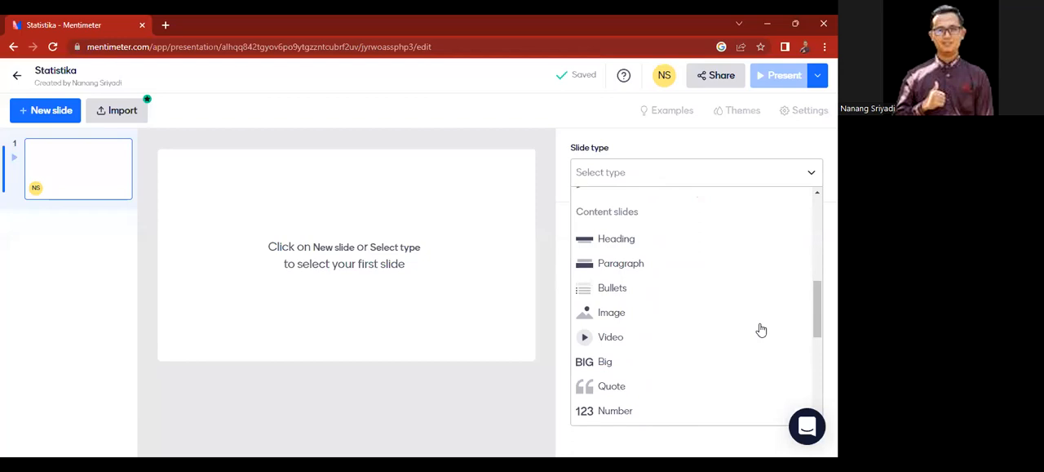
left_click_drag(814, 298, 815, 304)
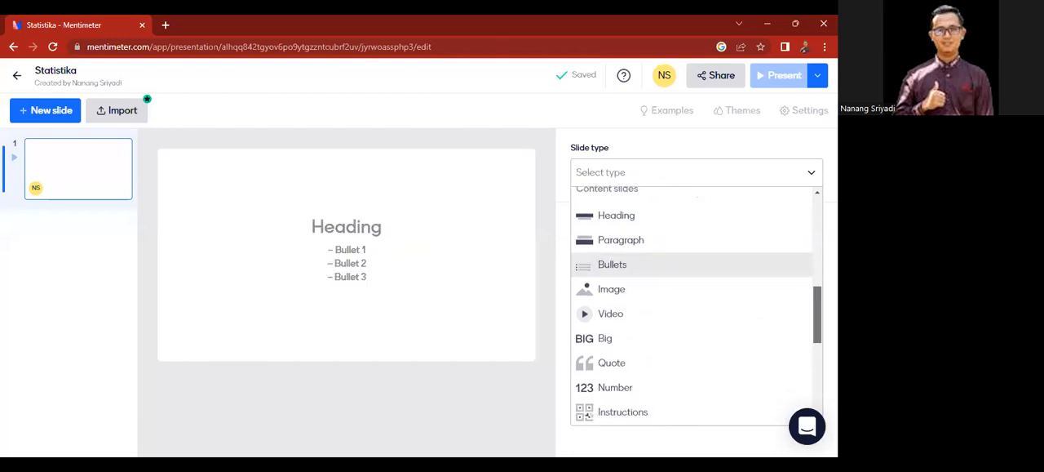
left_click(617, 217)
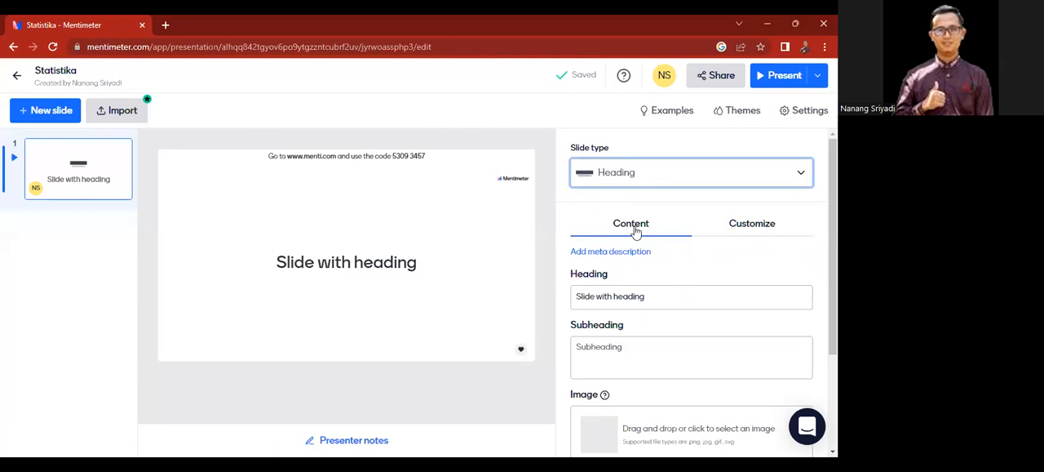
Step: Replace the slide's default heading text with "STATISTIKA"
scroll(668, 215, "down", 1)
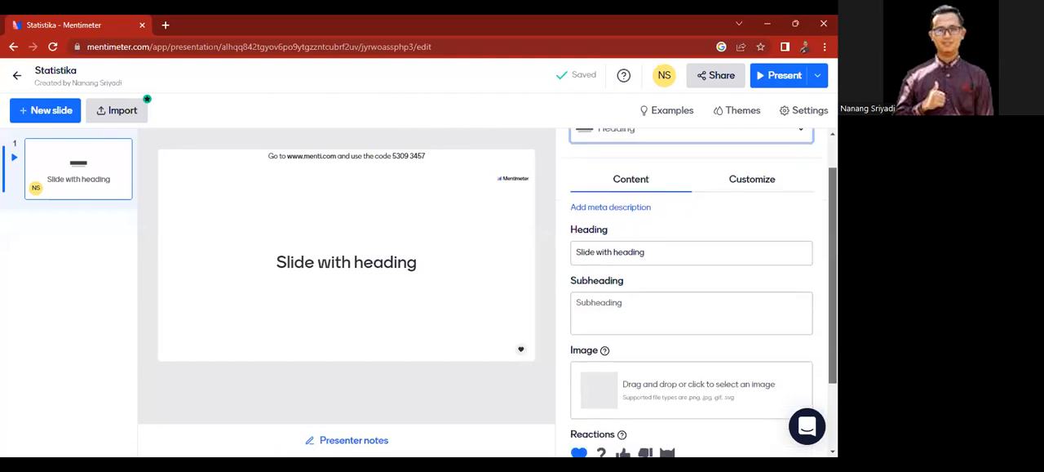
left_click(659, 209)
left_click(603, 263)
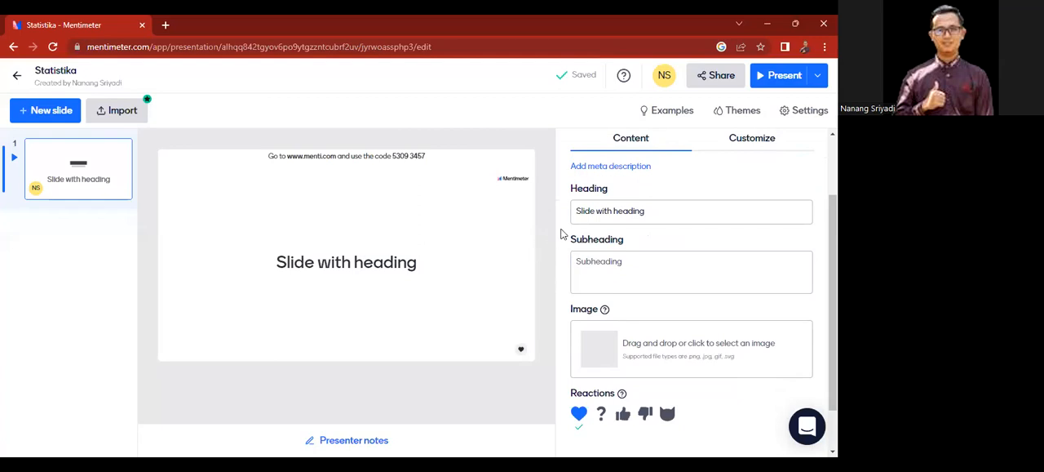
left_click(660, 210)
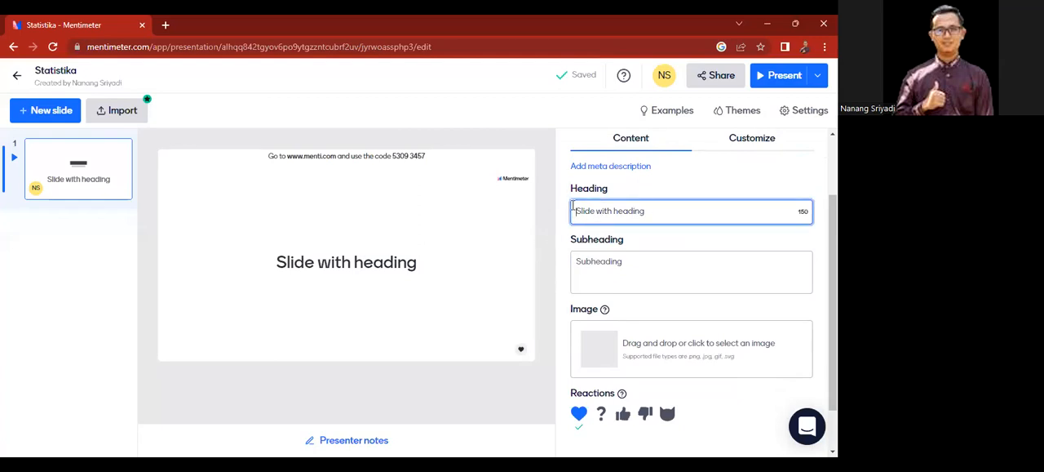
type("S")
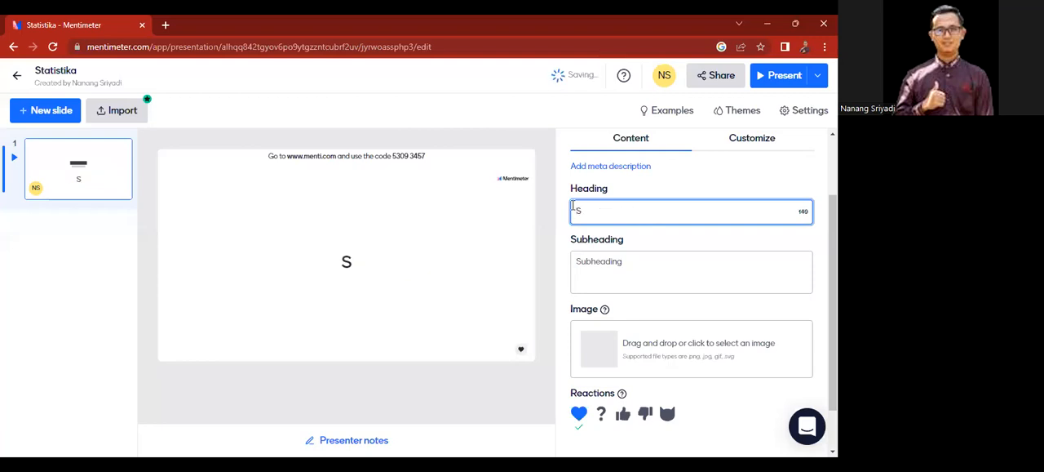
type("TATISTIKA")
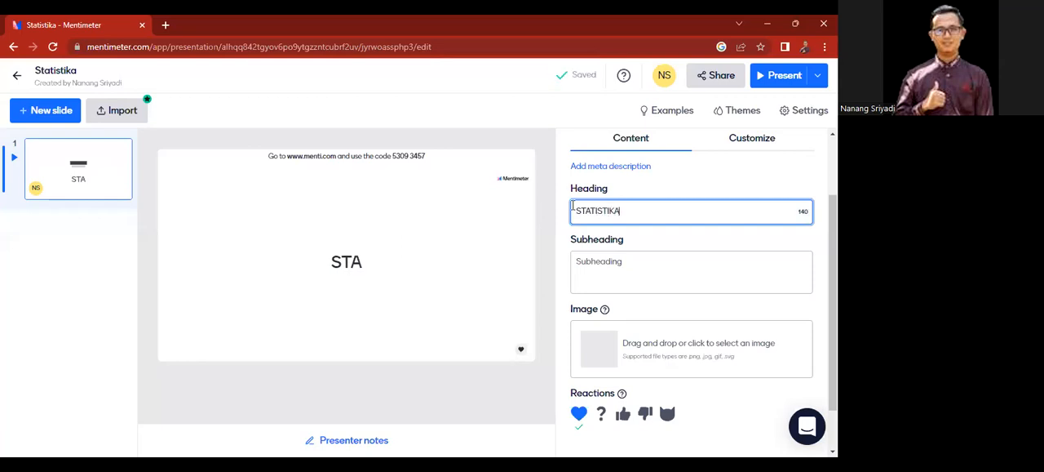
Step: Enter "Matematika Kelas 8" as the slide's subheading
left_click(636, 272)
type("Matematika")
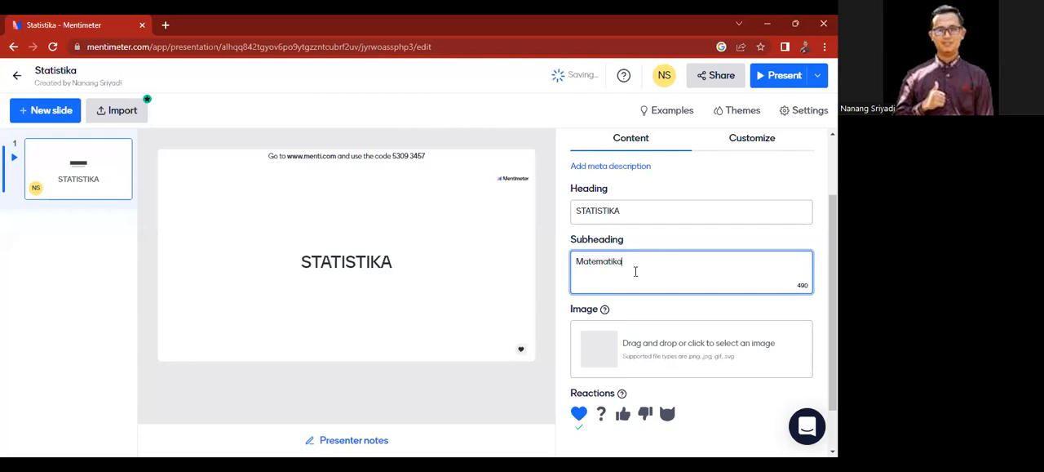
type(" Kelas 8")
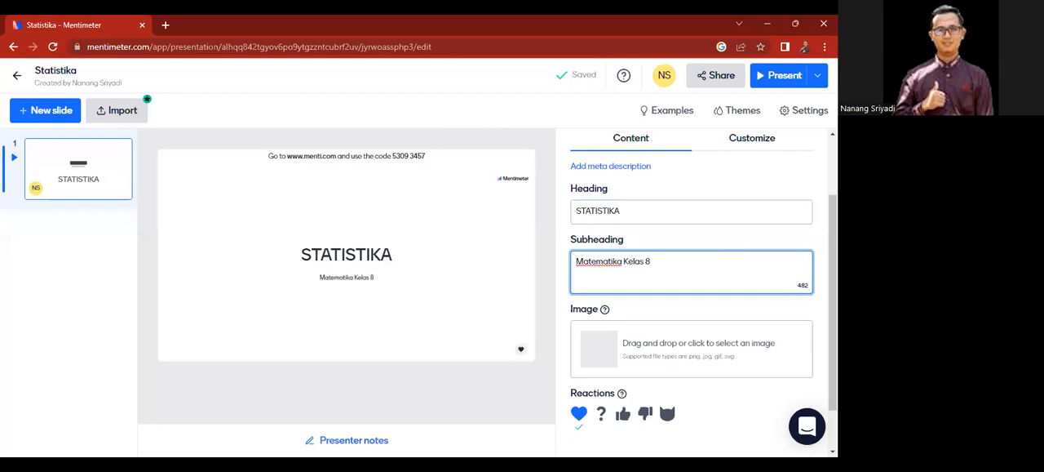
Step: Open the image upload dialog for the heading slide
scroll(701, 278, "down", 1)
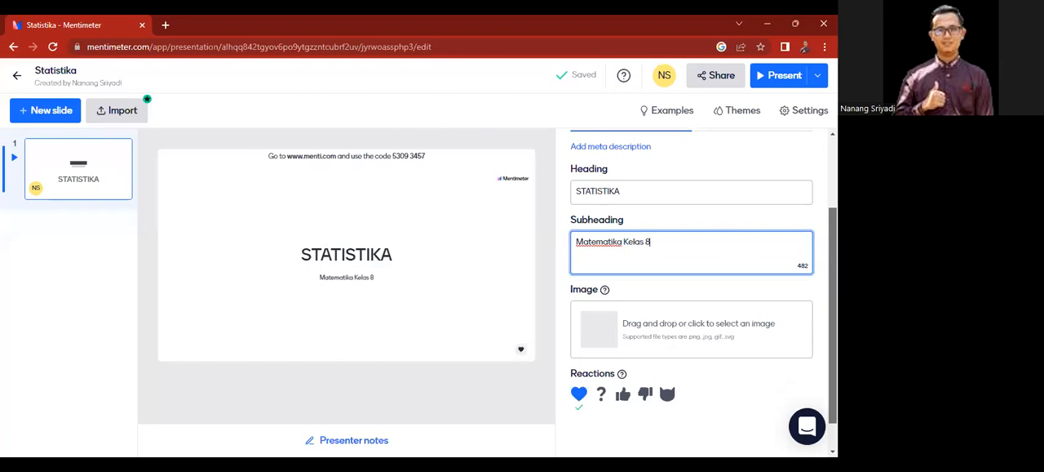
scroll(692, 293, "down", 1)
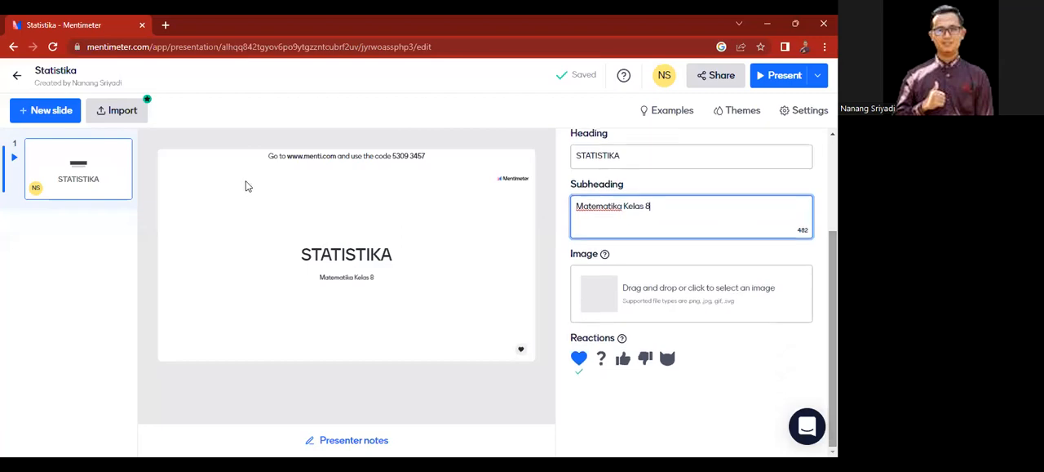
left_click(692, 294)
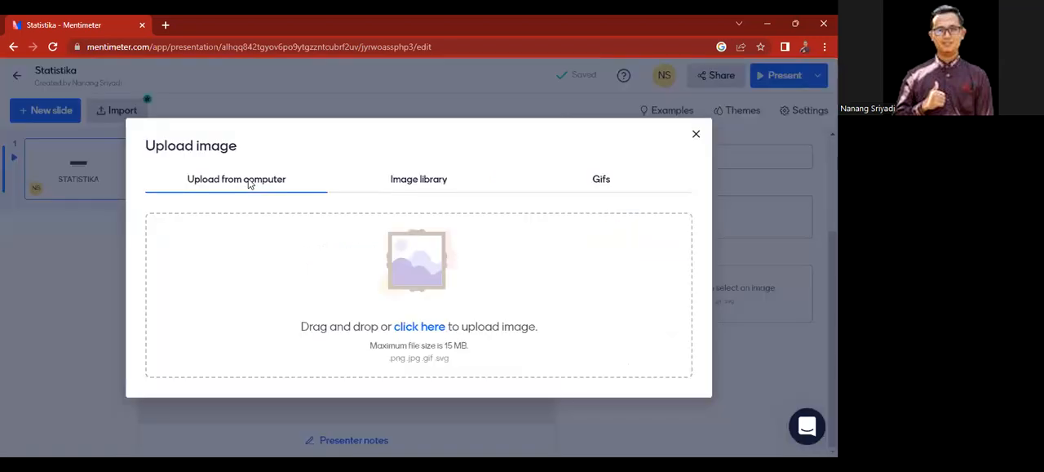
Step: Search the image library for "data", look through the photos, and view the GIF collection
left_click(417, 181)
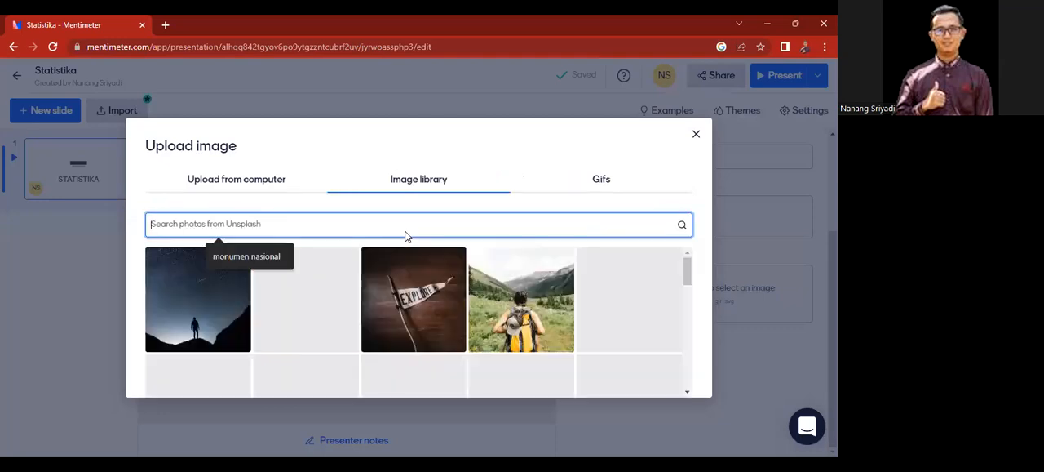
type("data")
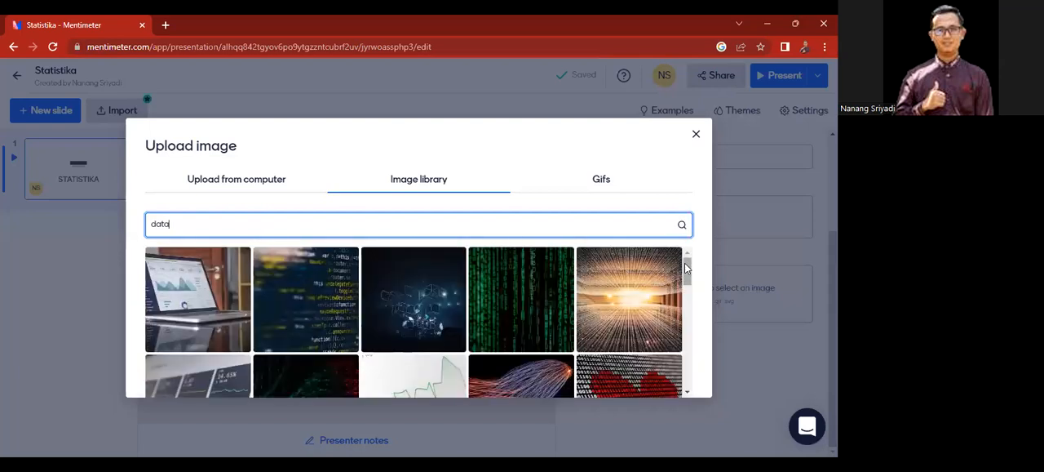
left_click_drag(691, 284, 688, 318)
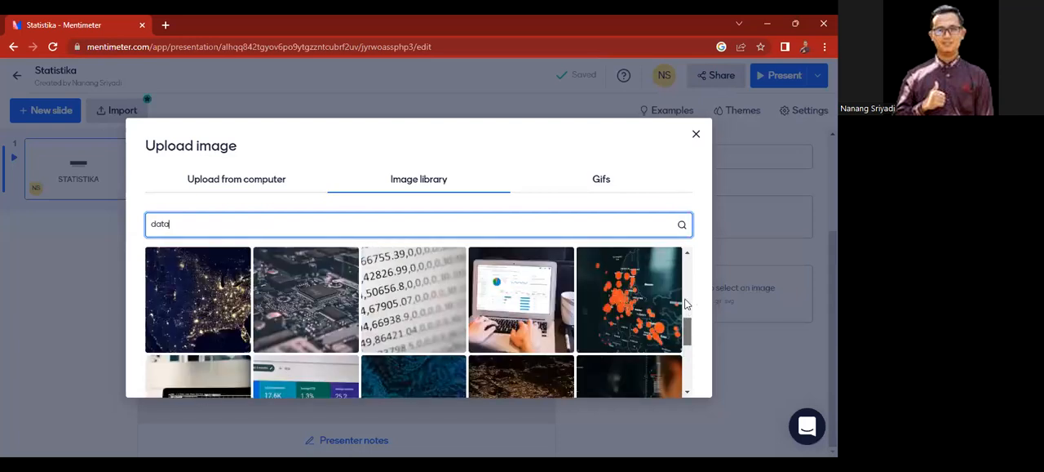
scroll(684, 281, "up", 2)
scroll(681, 269, "up", 2)
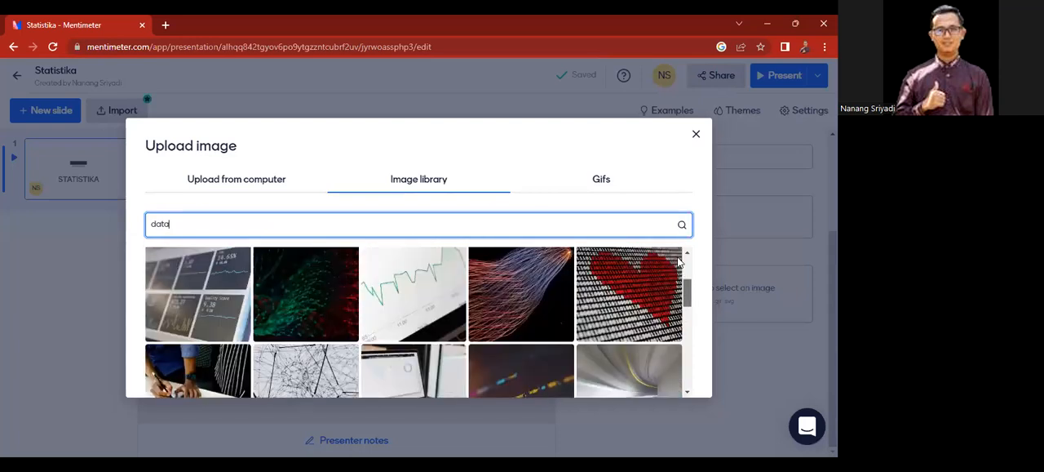
scroll(676, 254, "up", 2)
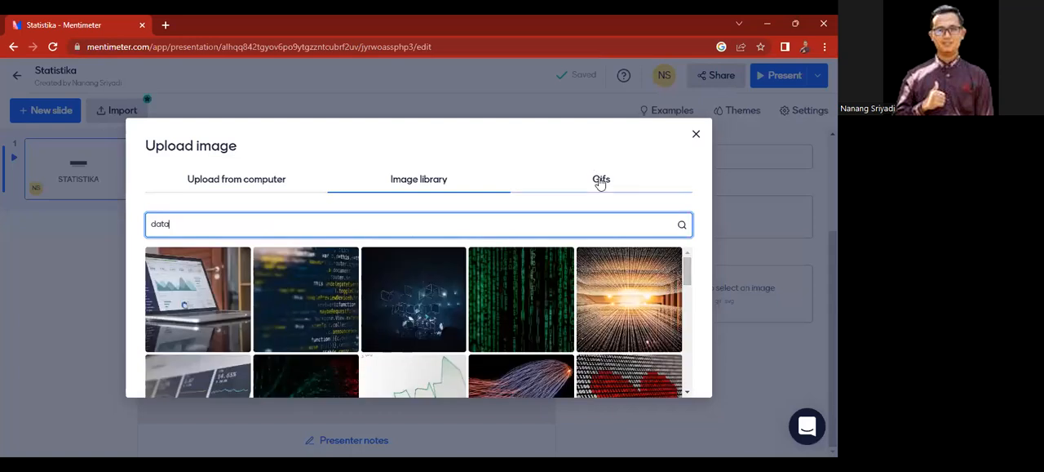
left_click(600, 181)
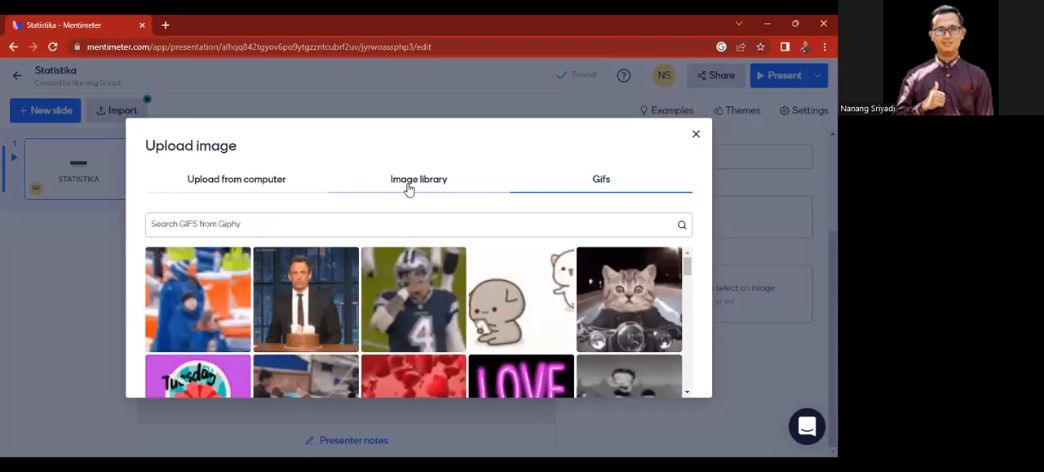
Step: Search the image library for "data" again and choose the photo of the laptop showing charts
left_click(409, 185)
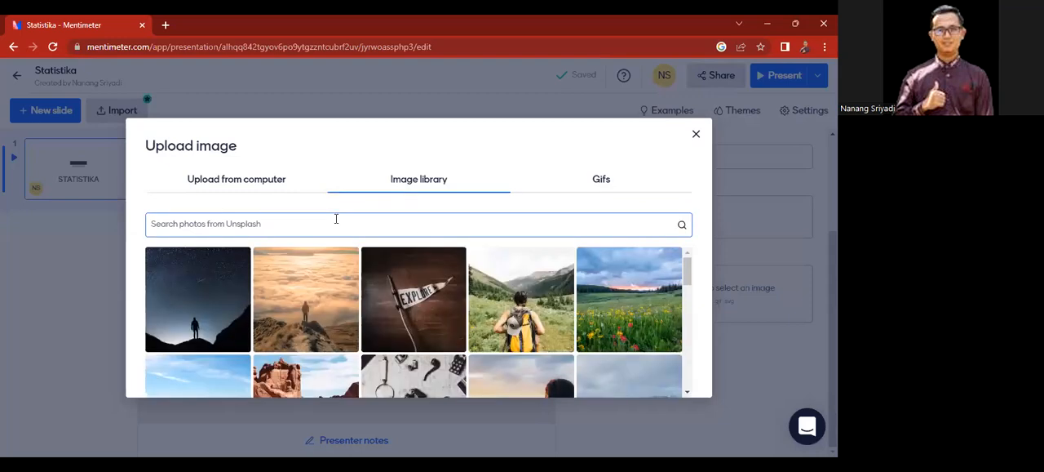
left_click(335, 219)
type("d")
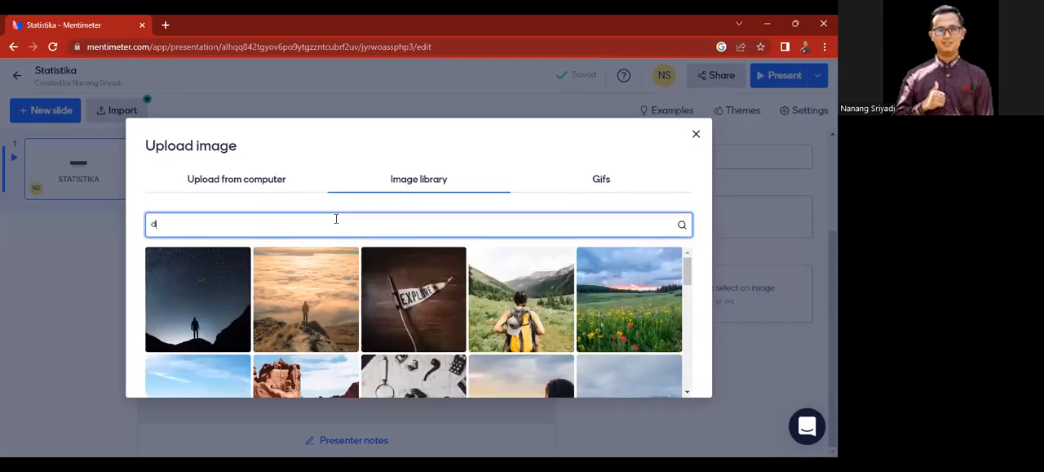
type("ata")
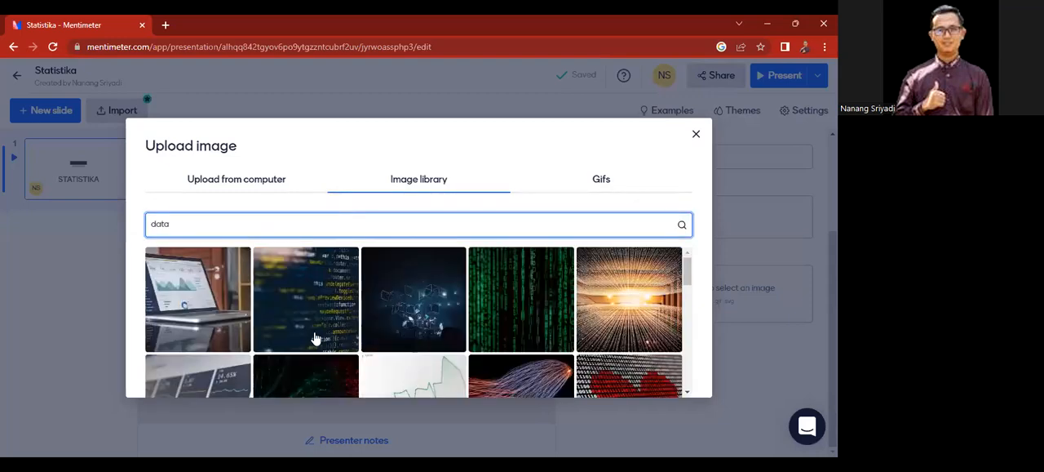
left_click(201, 308)
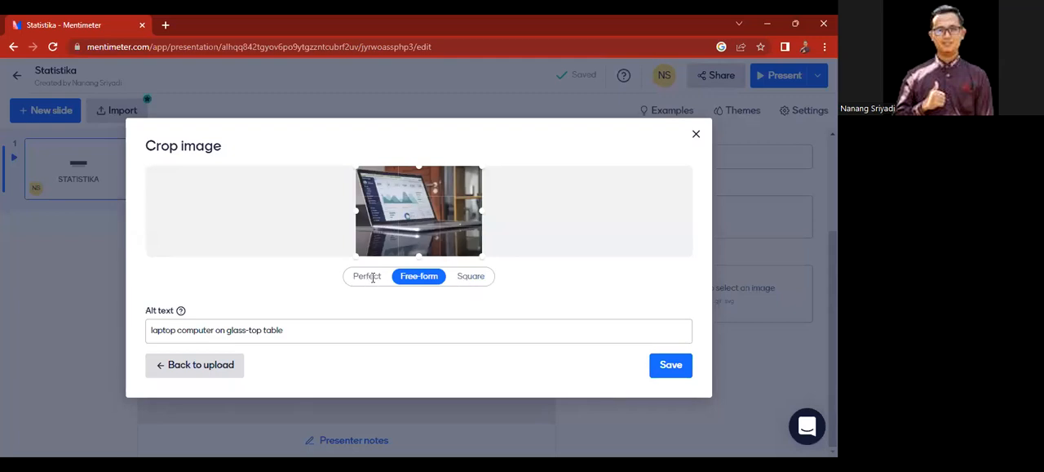
Step: Try the Perfect and Free-form crops, set the laptop photo's crop to Square, and save it to the slide
left_click(368, 279)
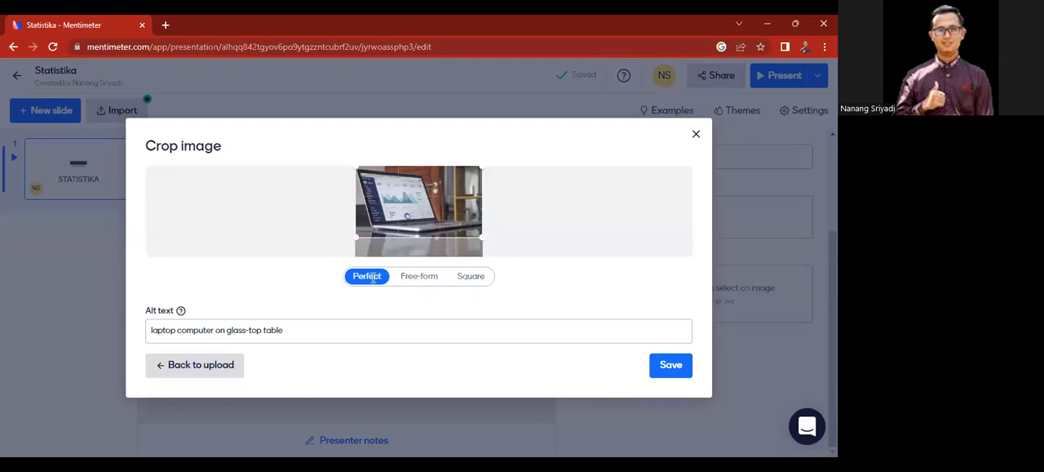
left_click(423, 276)
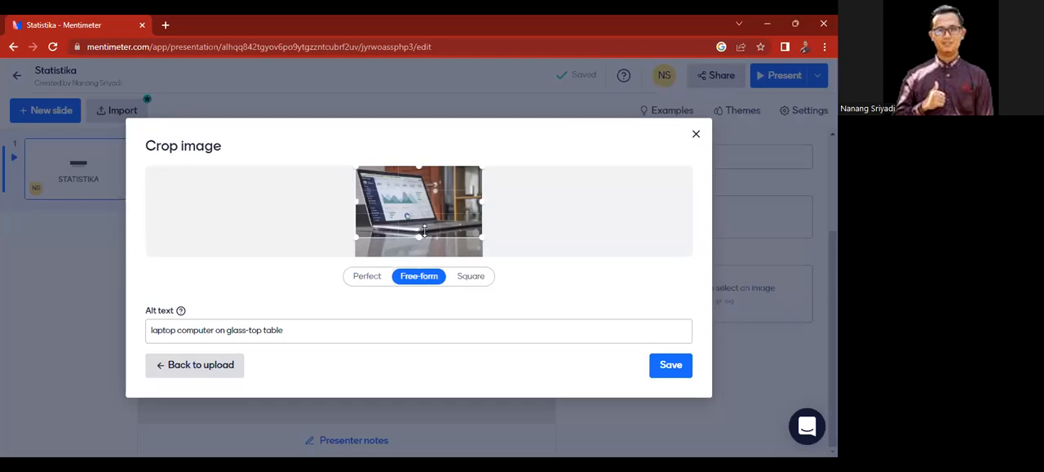
left_click(470, 278)
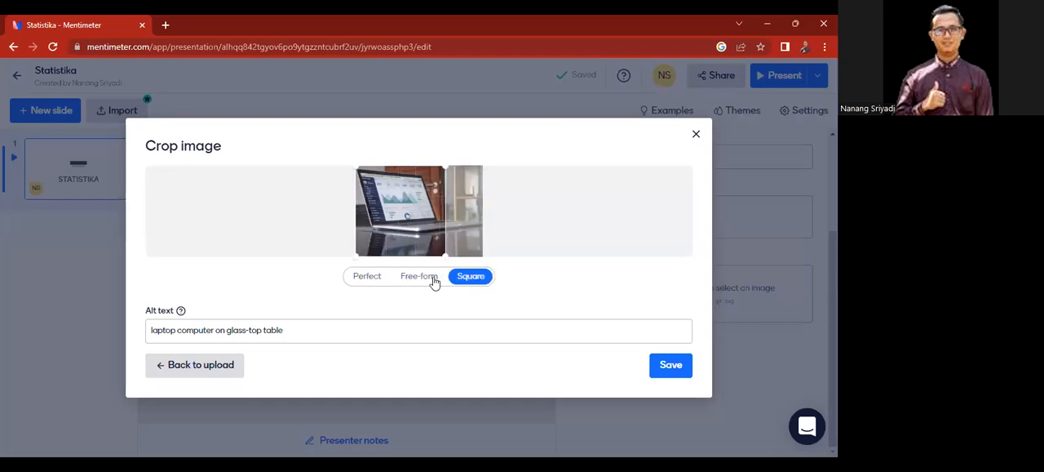
left_click(423, 276)
left_click(473, 277)
left_click(669, 368)
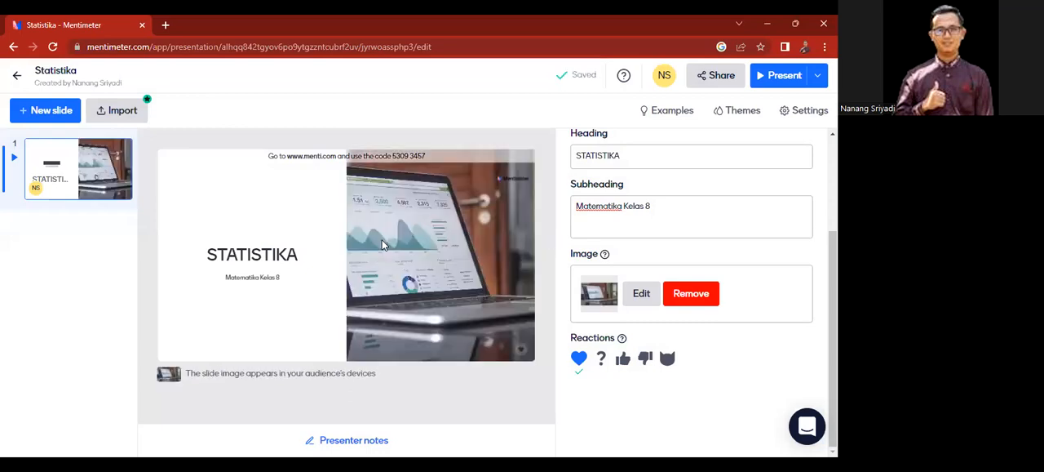
Step: Try side-image layouts on the heading slide, and set the layout that shows the laptop photo as a full background behind the centred text
left_click(697, 220)
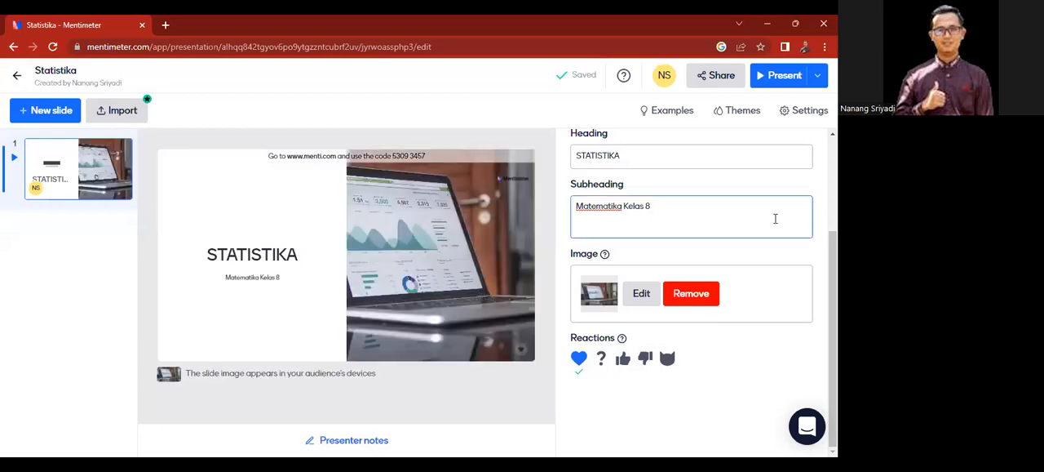
left_click(834, 286)
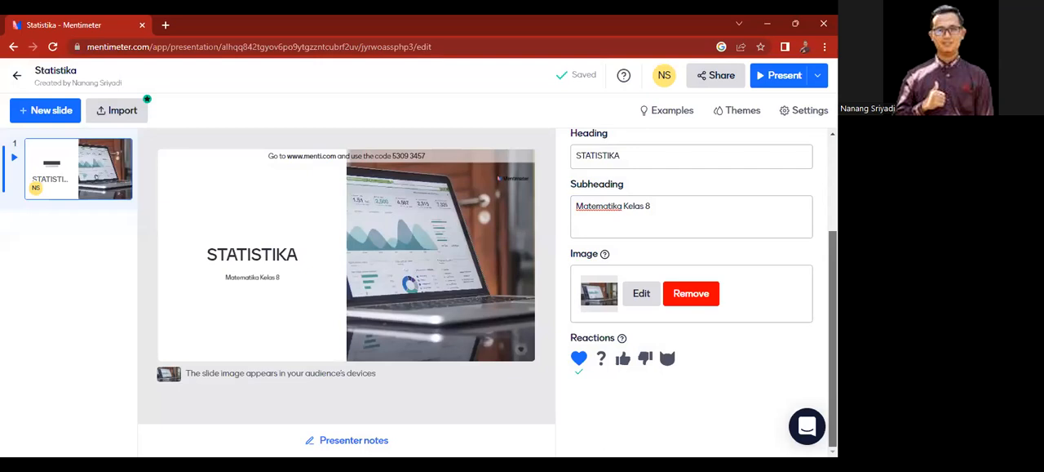
scroll(753, 204, "up", 3)
scroll(754, 204, "down", 1)
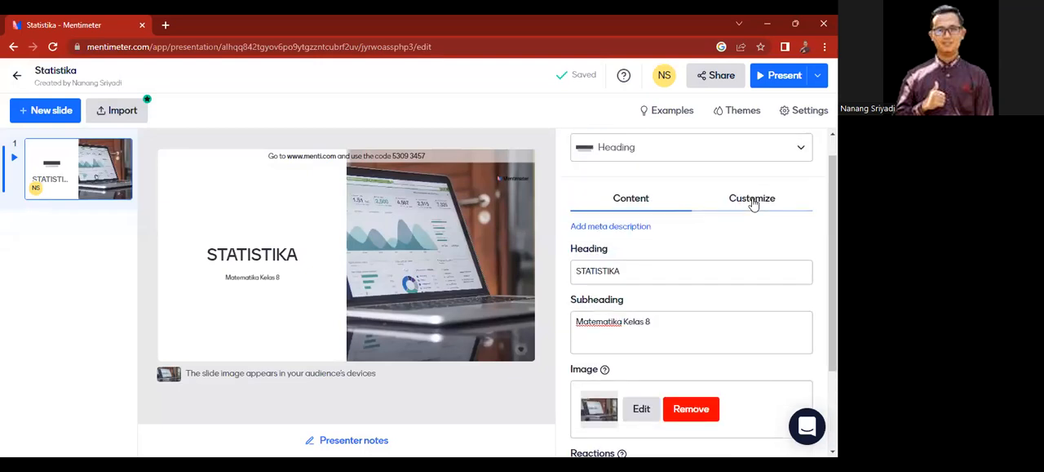
left_click(754, 204)
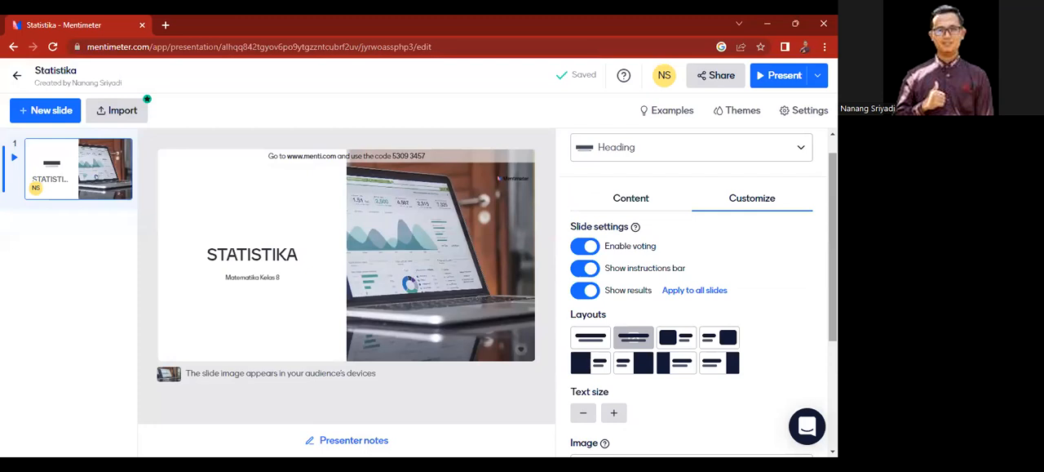
scroll(763, 274, "down", 2)
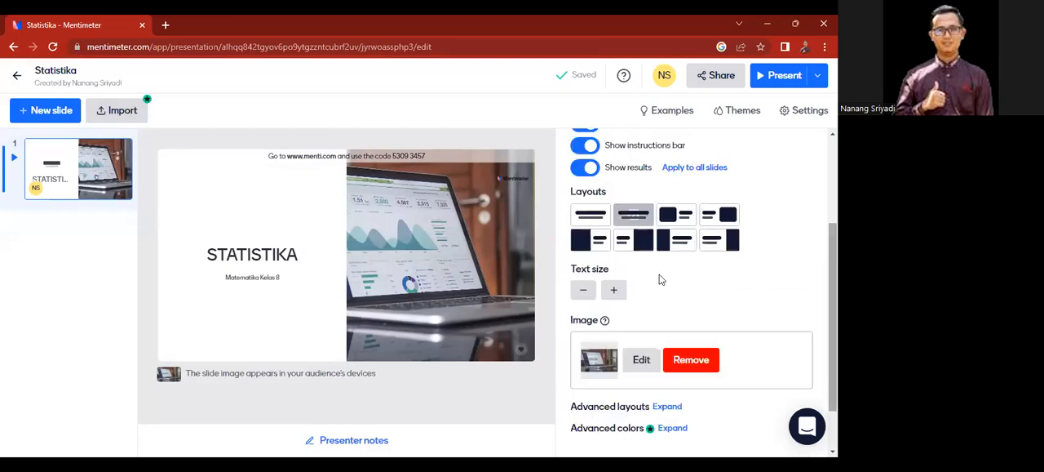
left_click(637, 223)
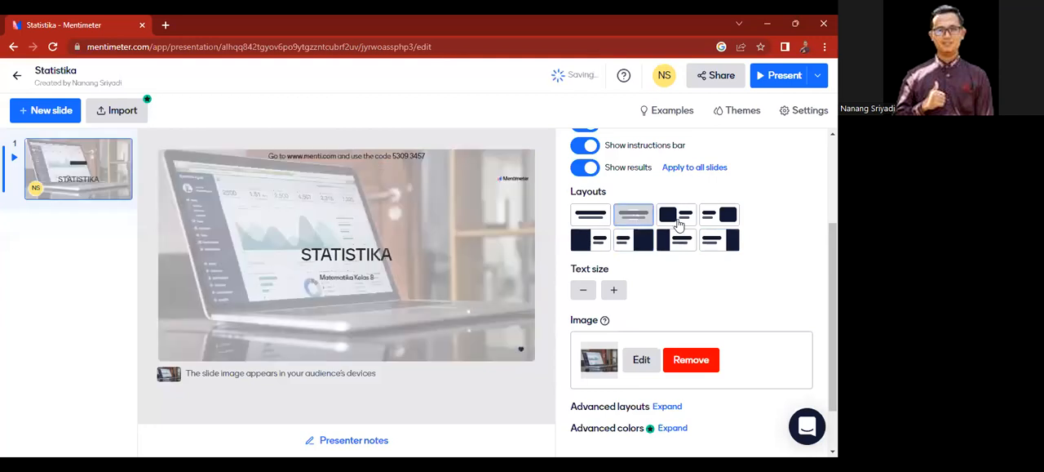
left_click(678, 222)
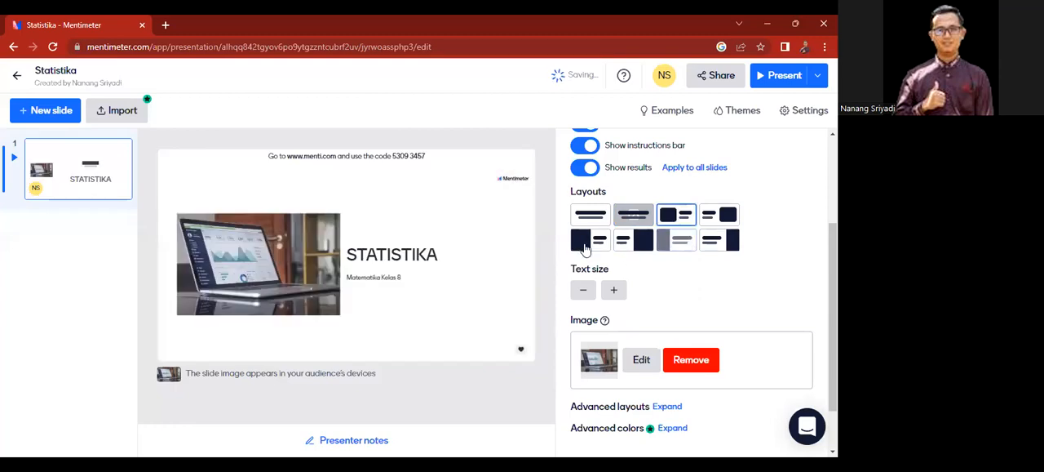
left_click(710, 242)
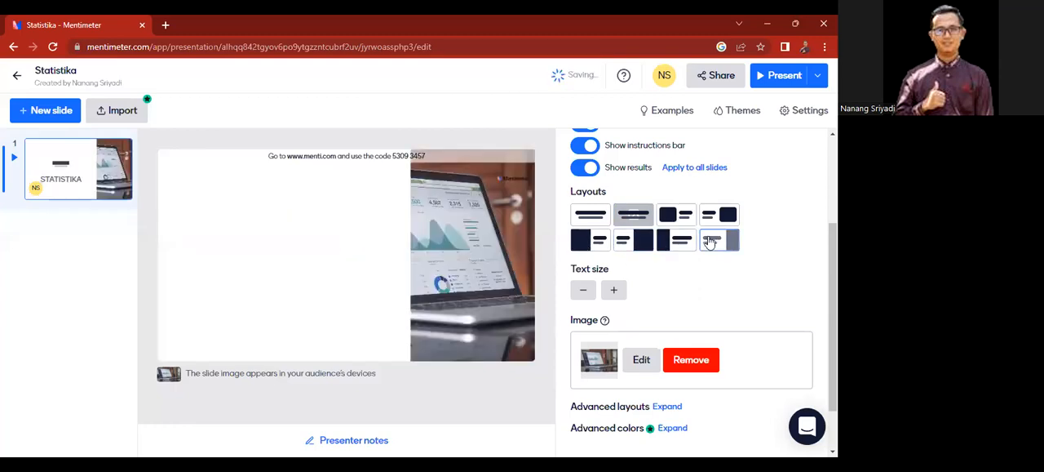
left_click(633, 217)
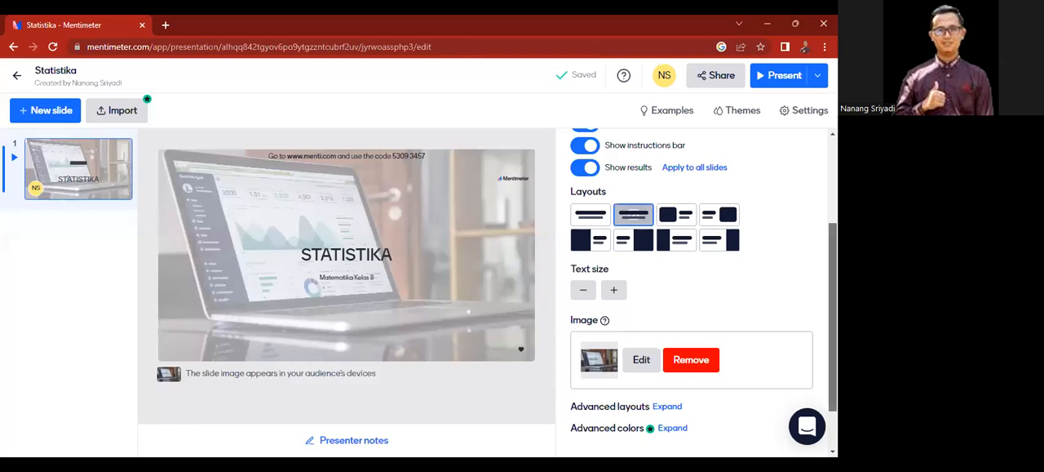
scroll(694, 286, "down", 1)
scroll(693, 286, "down", 1)
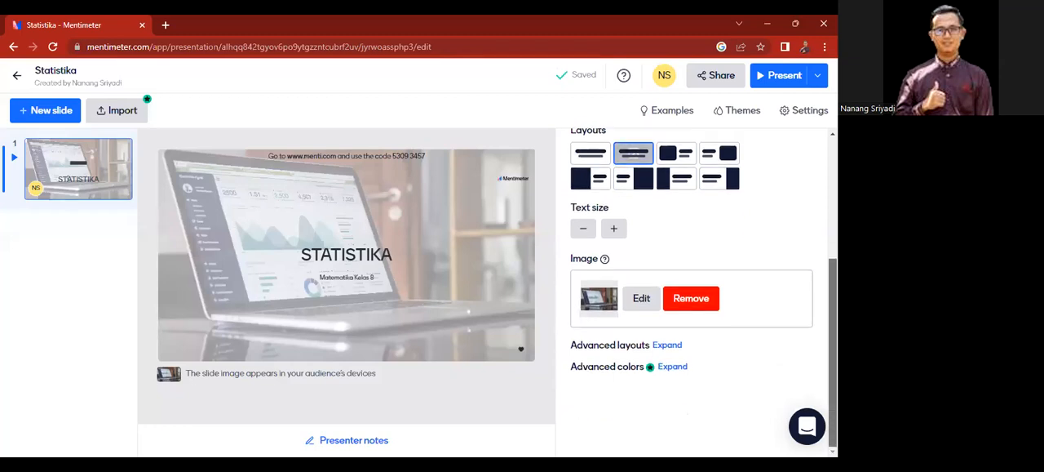
Step: Browse the presentation theme gallery, from Menti Dark and Menti Light to the colourful themes further down
scroll(705, 206, "up", 4)
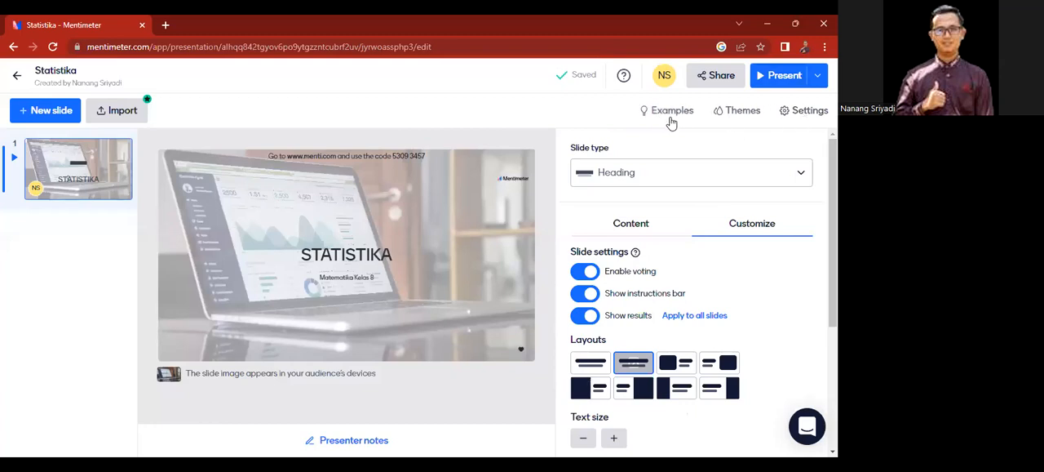
left_click(744, 117)
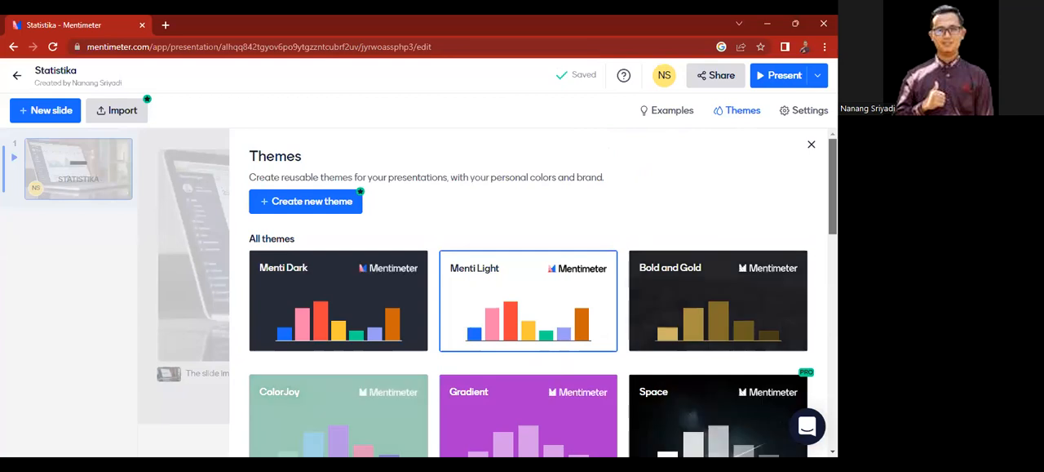
scroll(528, 294, "down", 5)
scroll(528, 294, "down", 2)
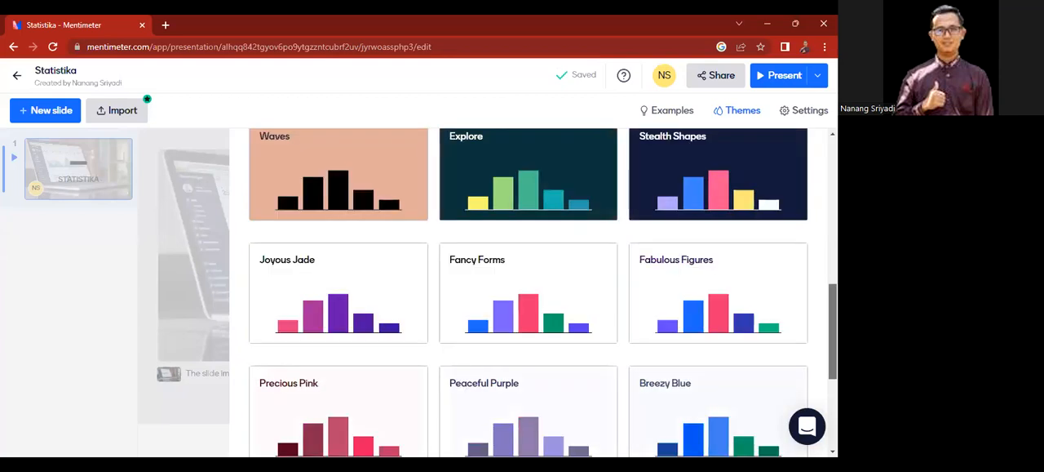
scroll(528, 293, "down", 1)
scroll(528, 294, "up", 8)
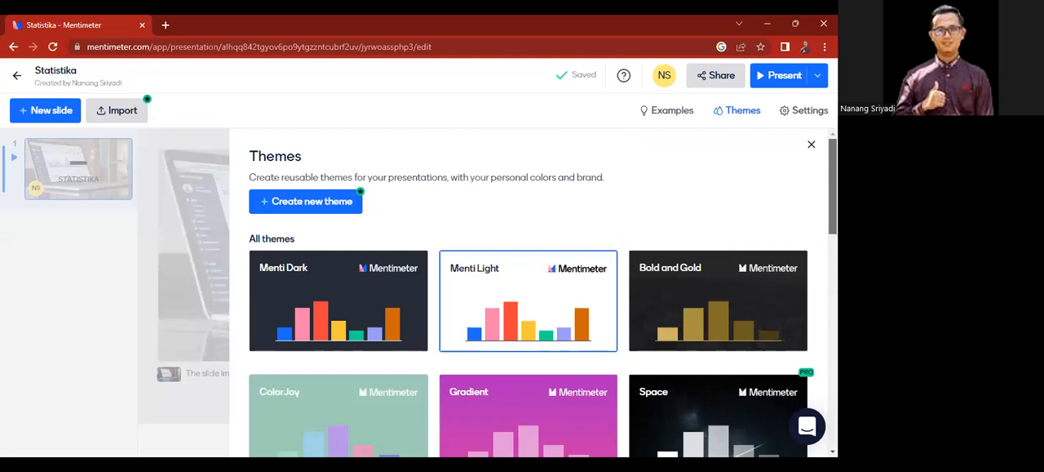
scroll(528, 293, "down", 4)
scroll(527, 293, "down", 2)
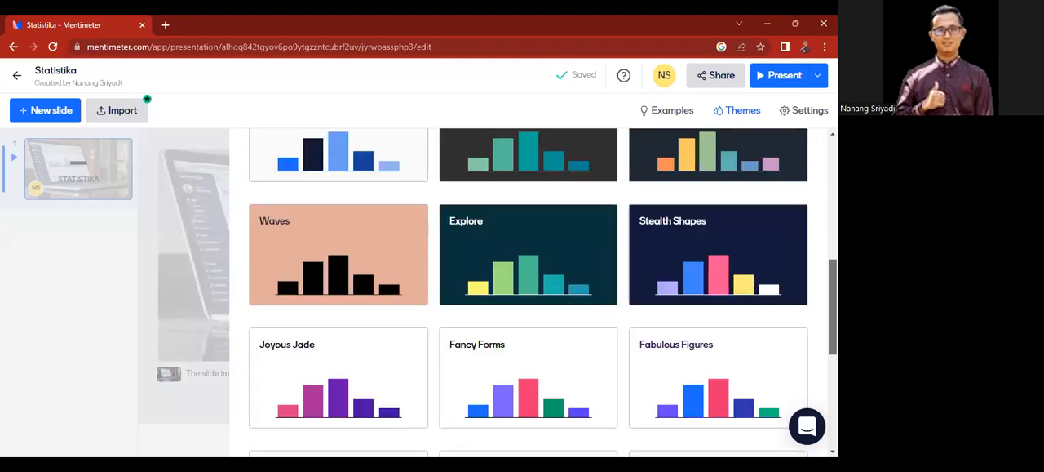
scroll(528, 294, "up", 6)
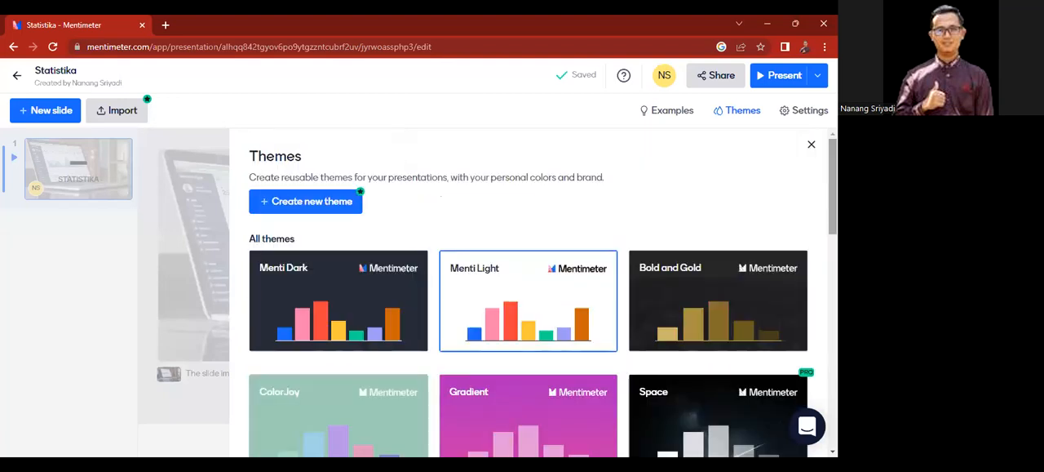
scroll(528, 294, "down", 3)
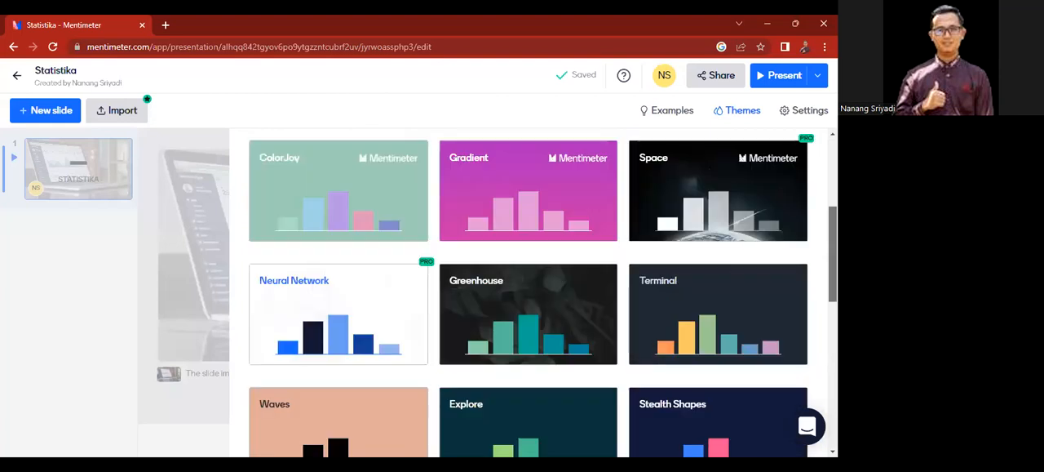
scroll(528, 294, "down", 2)
scroll(813, 147, "up", 5)
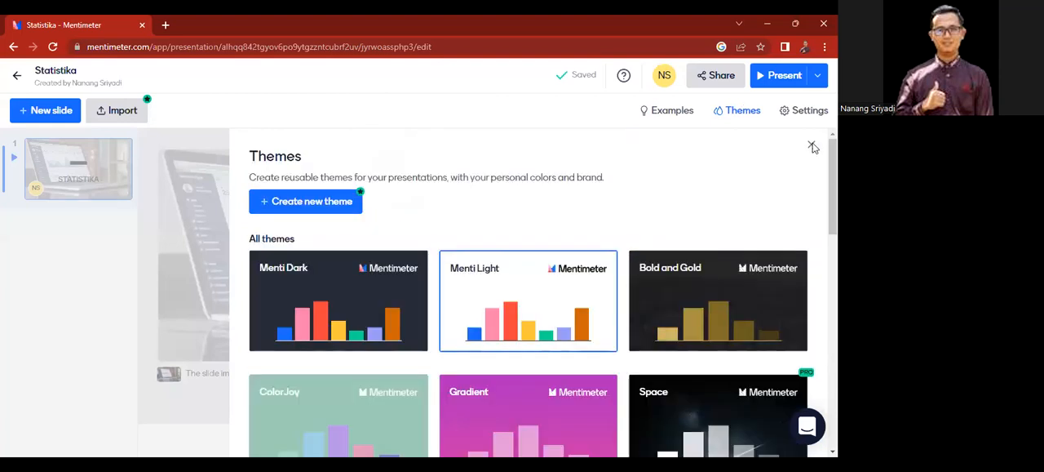
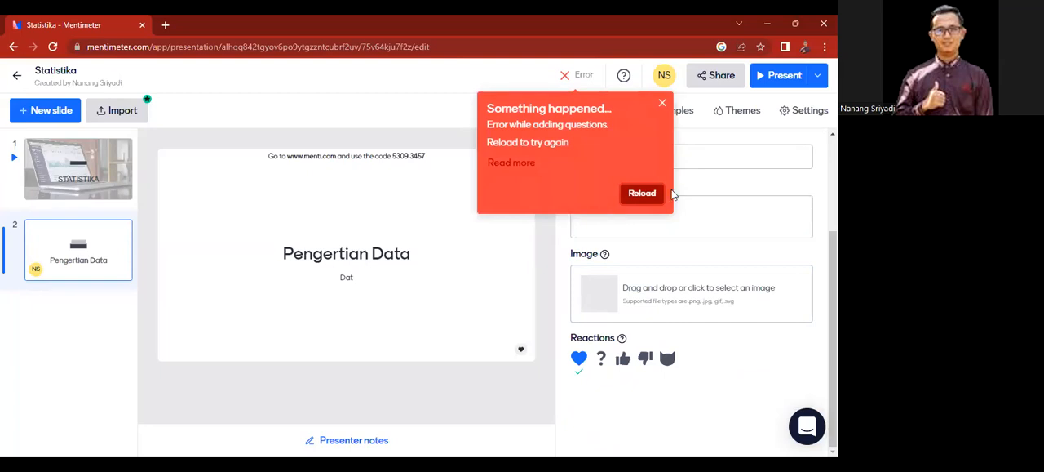
Step: Reload the editor and complete the second slide's paragraph as "Data adalah kumpulan informasi dari suatu pengamatan"
left_click(642, 193)
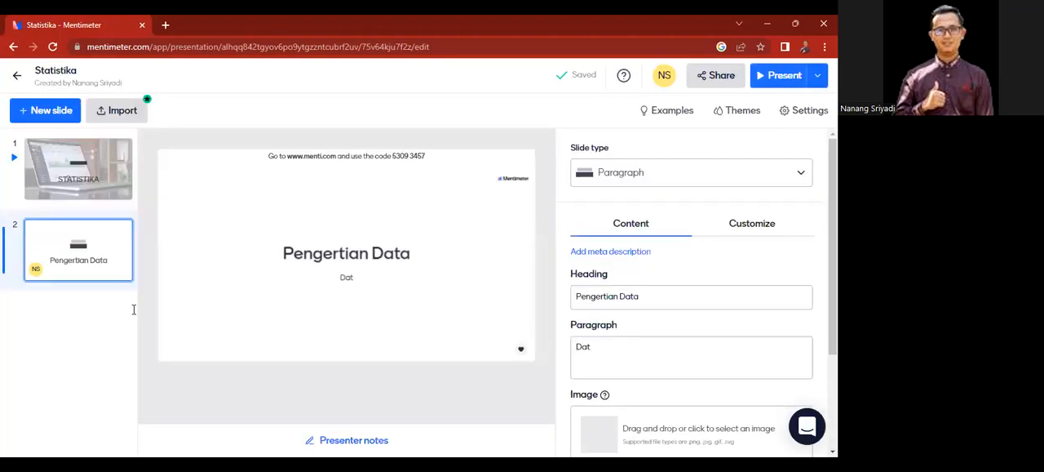
left_click(602, 346)
type("a")
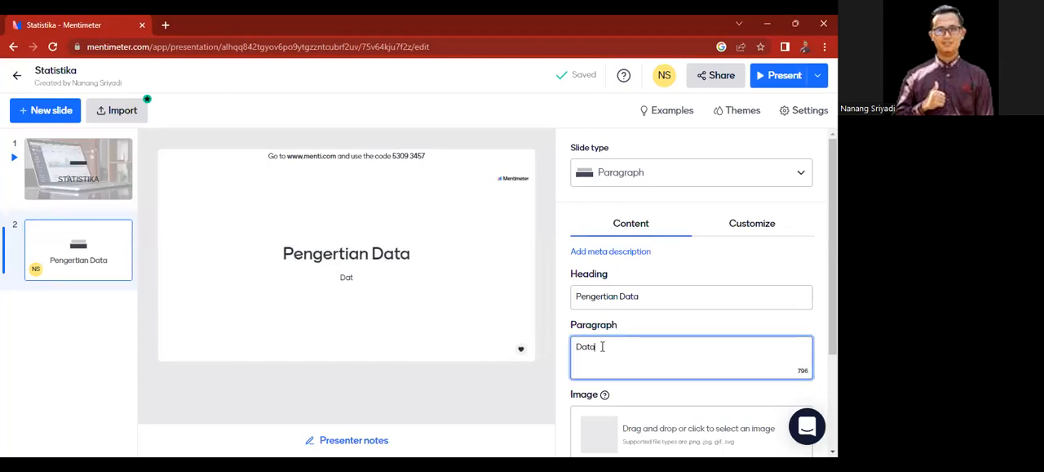
type(" adalah")
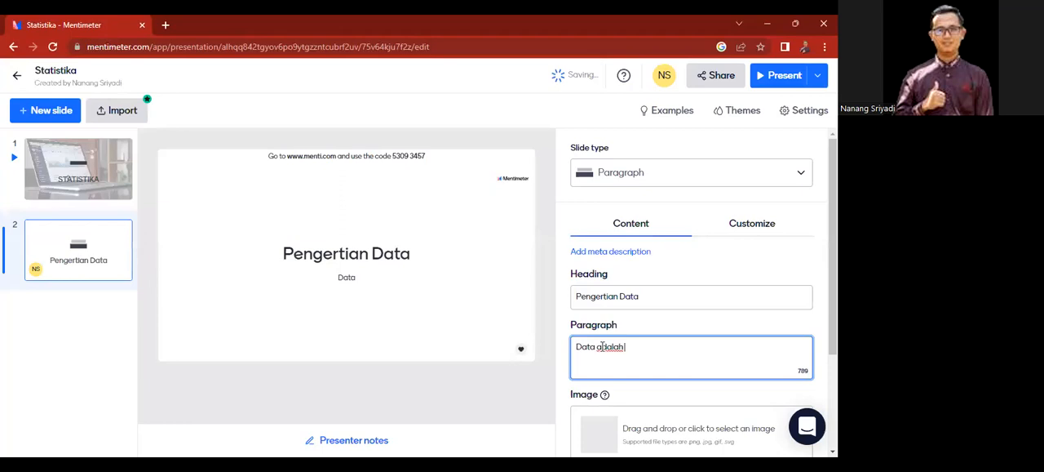
type(" kumpulan informas")
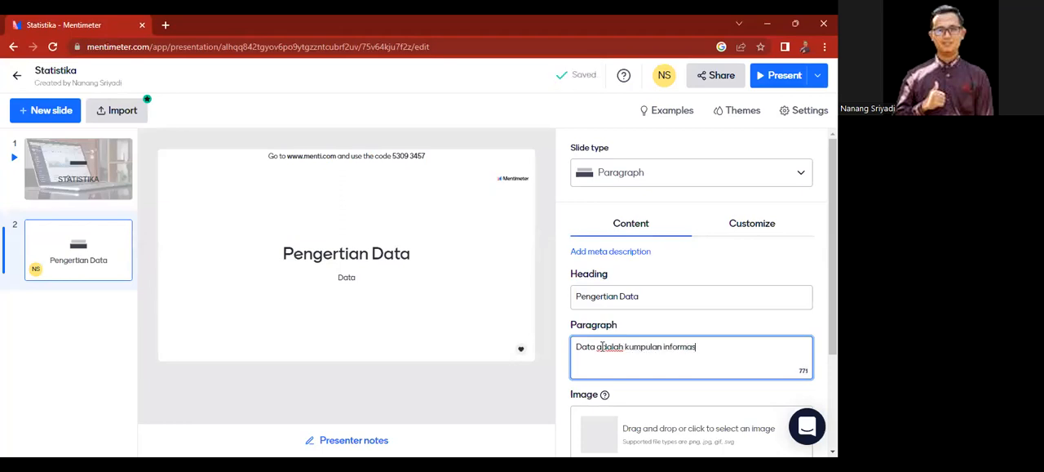
type("i")
type(" da")
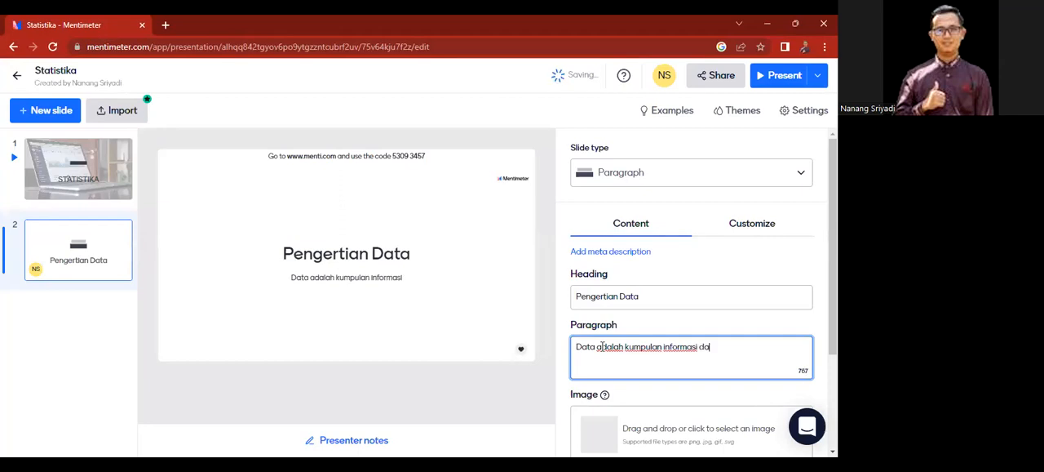
type("ti suatu pengamatan")
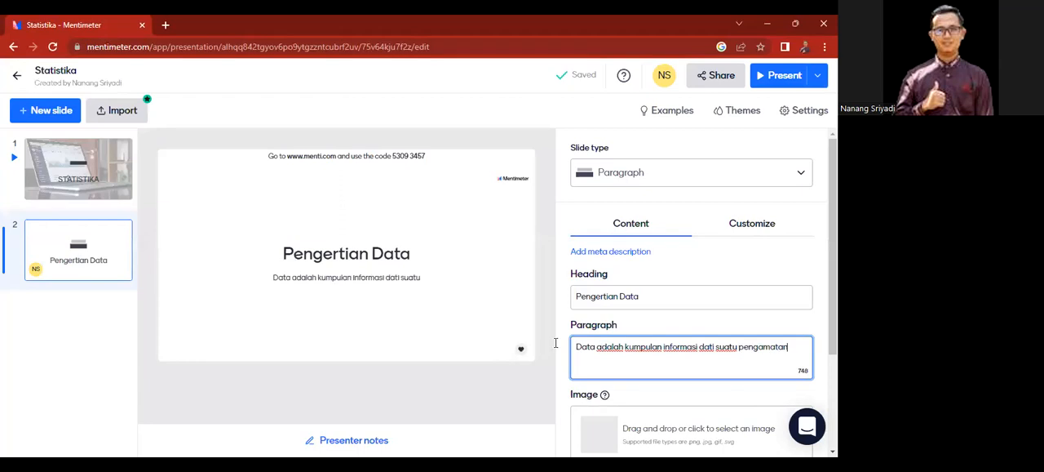
left_click(714, 346)
key("BackSpace")
type("r")
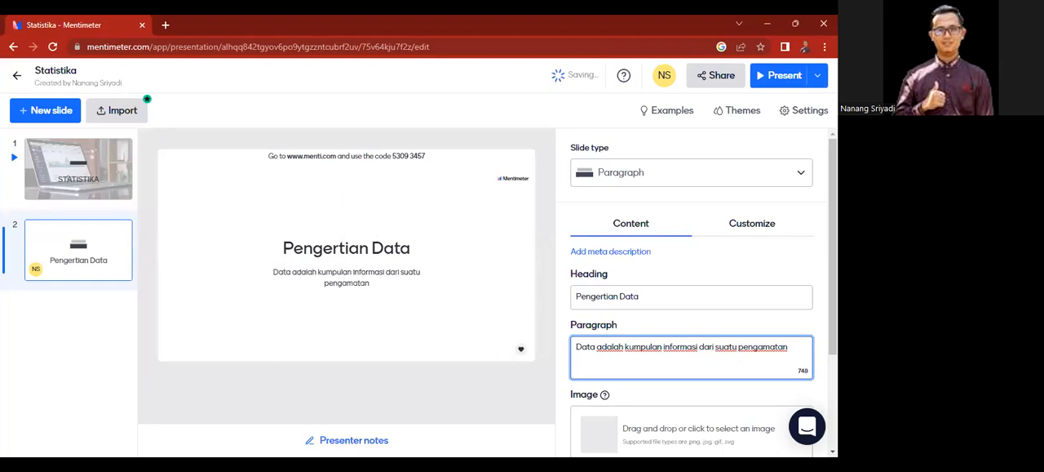
Step: Look through the paragraph slide's image and reaction options and its slide settings, layouts and text size choices
scroll(692, 294, "down", 1)
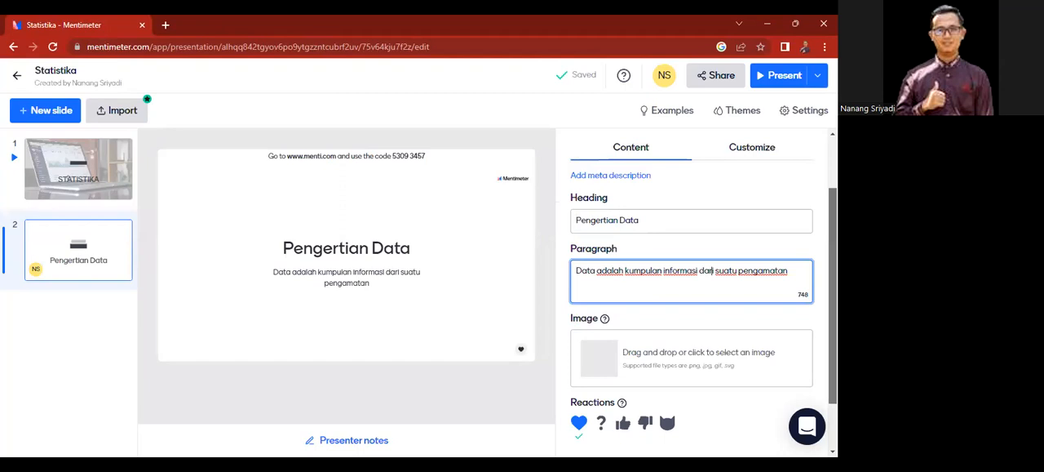
scroll(625, 308, "down", 1)
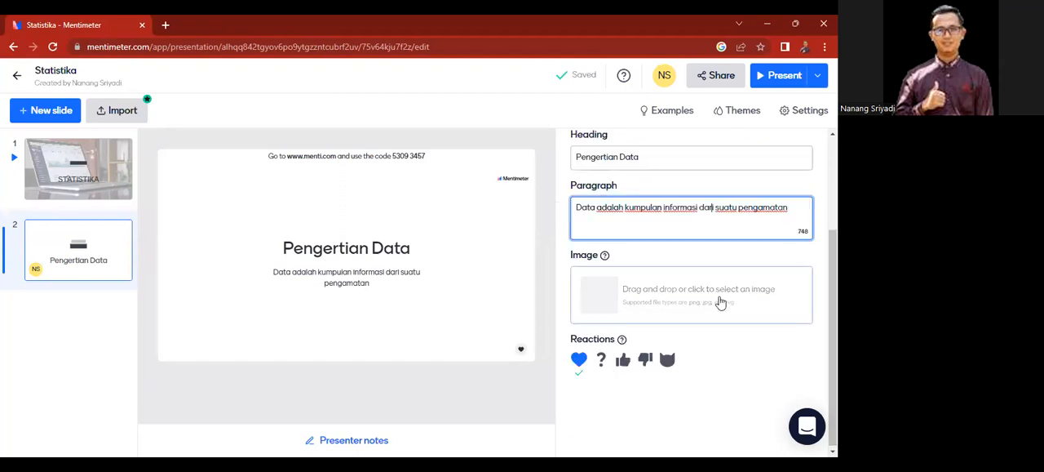
scroll(692, 294, "up", 1)
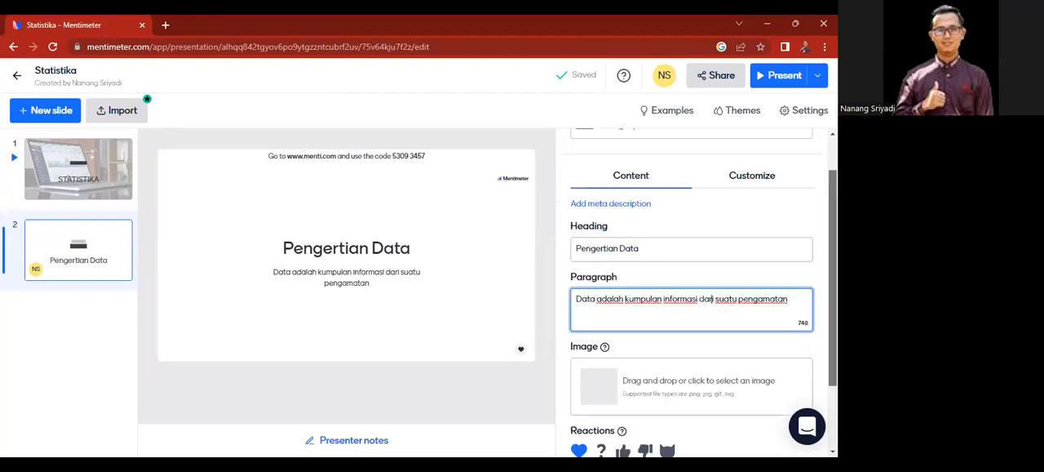
scroll(714, 298, "up", 1)
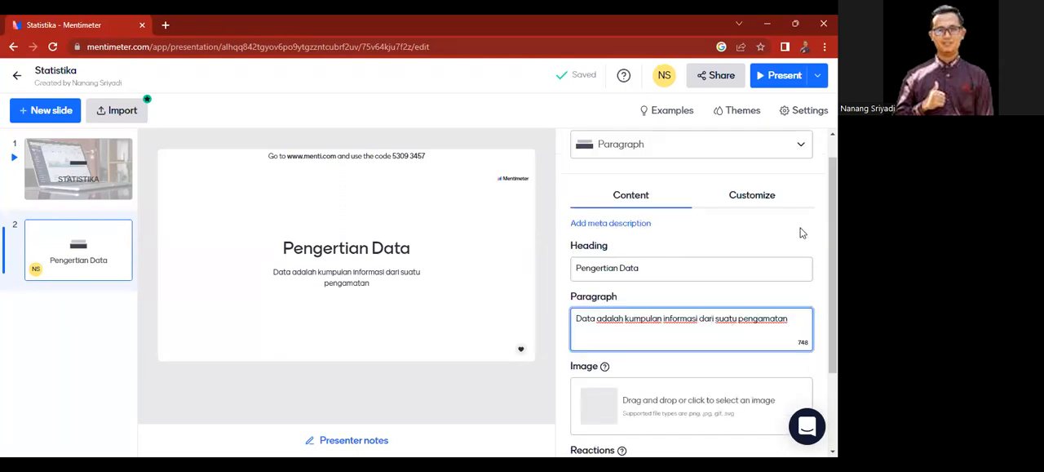
left_click(751, 201)
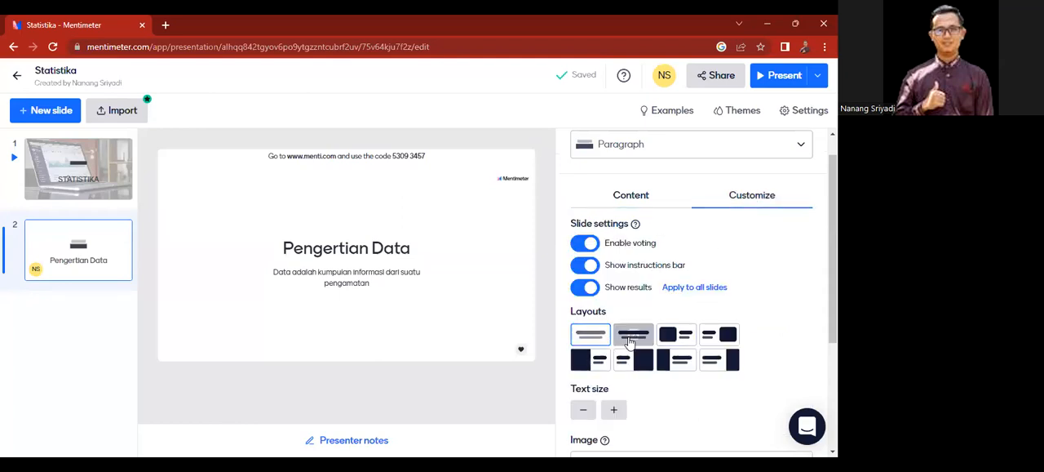
left_click(626, 201)
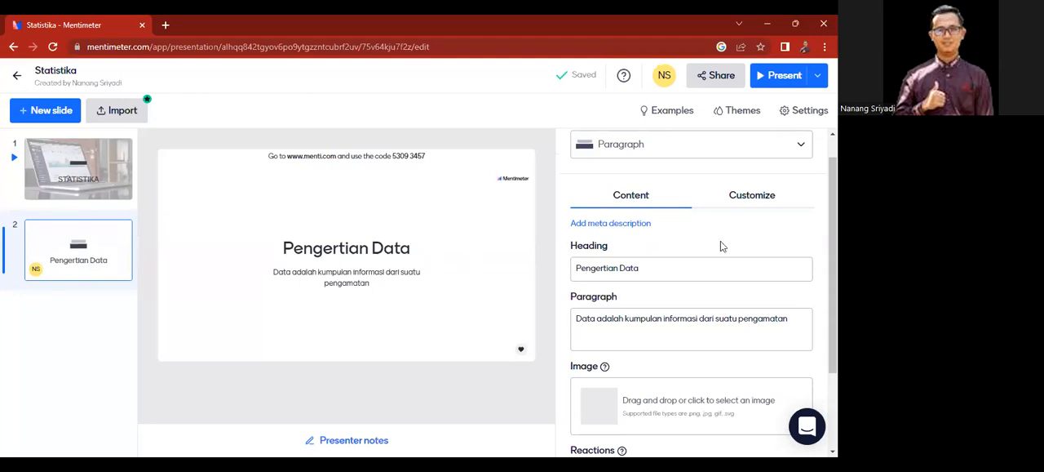
scroll(719, 177, "up", 1)
scroll(720, 177, "down", 2)
scroll(719, 177, "up", 2)
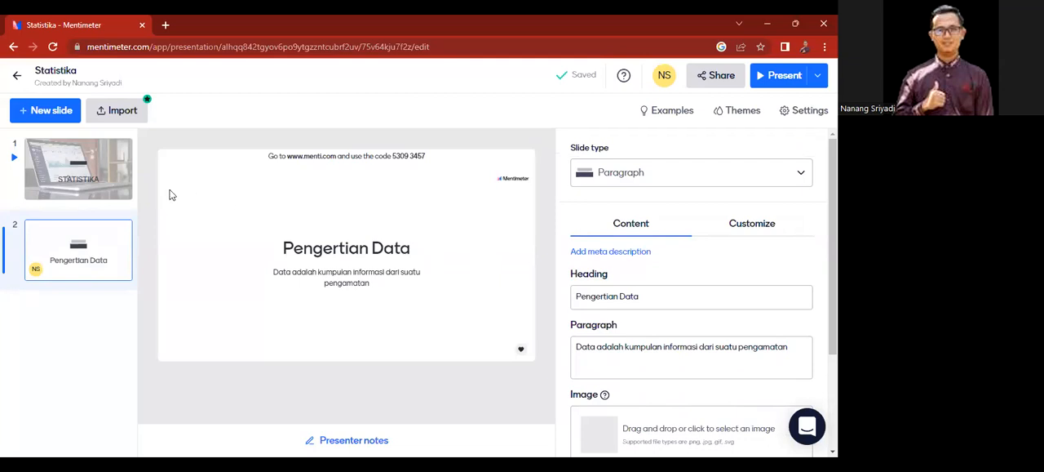
Step: Add a Bullets content slide as the third slide and set its heading to "Jenis jenis data"
left_click(34, 120)
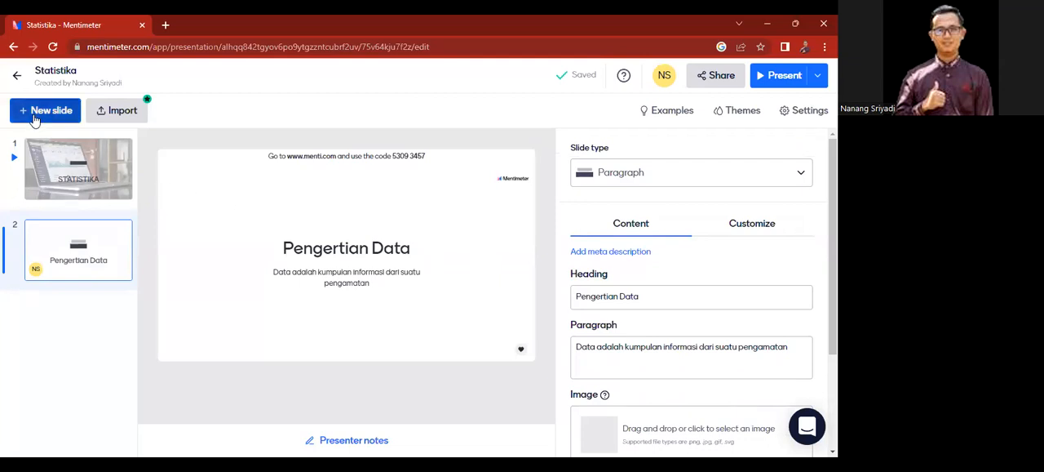
left_click_drag(279, 192, 285, 290)
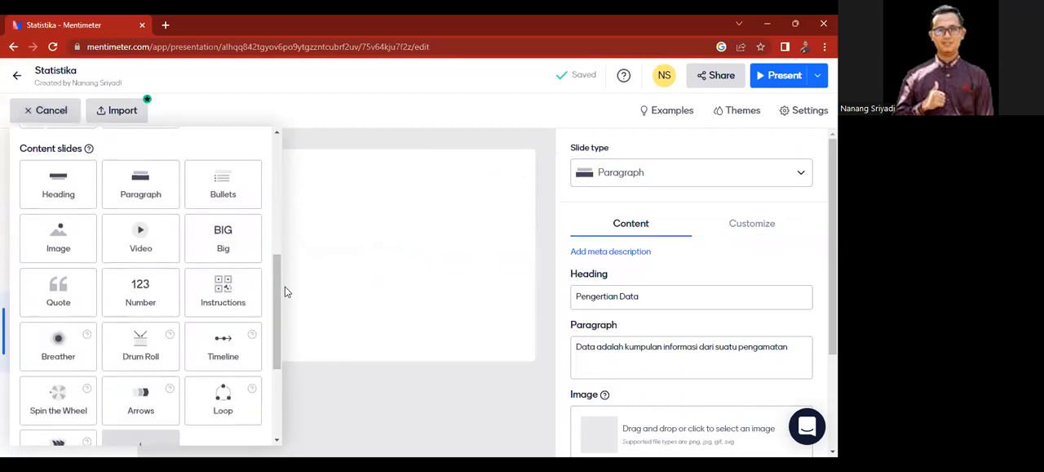
left_click(231, 193)
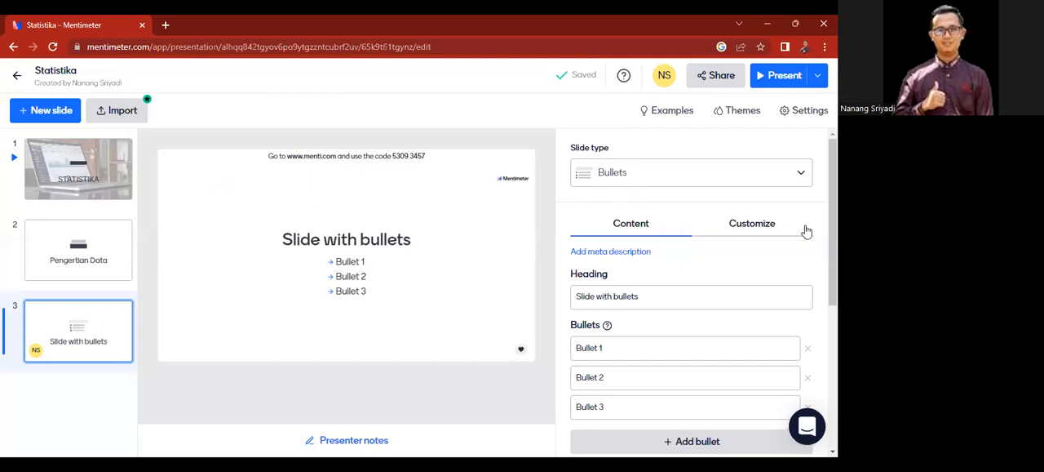
scroll(685, 245, "down", 2)
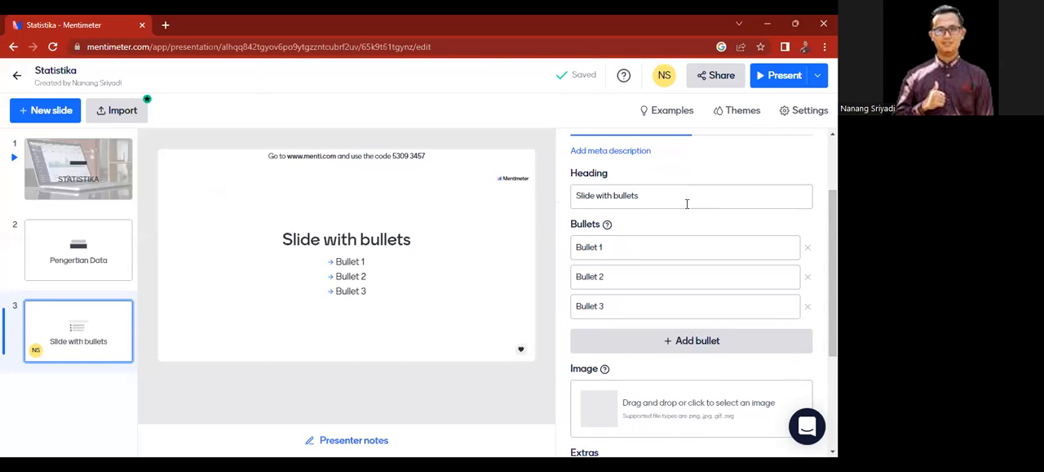
left_click(649, 196)
type("J")
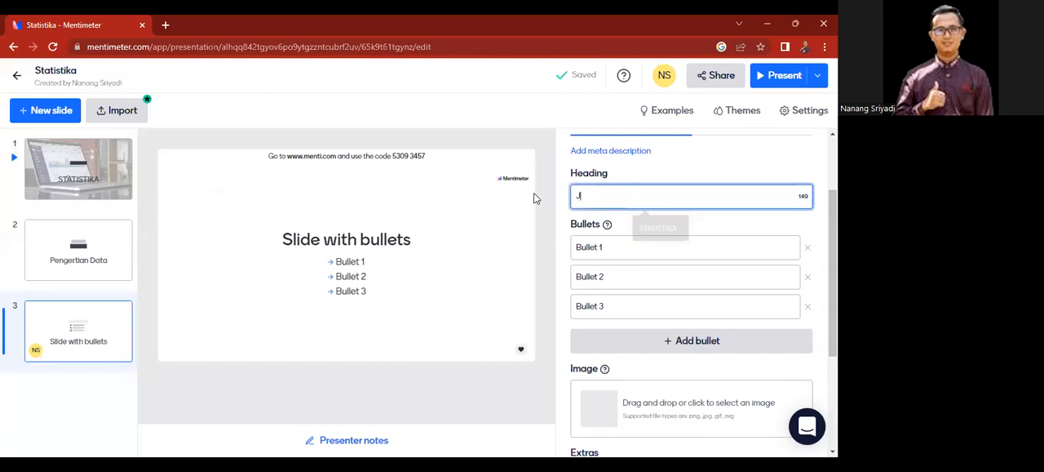
type("enis jenis")
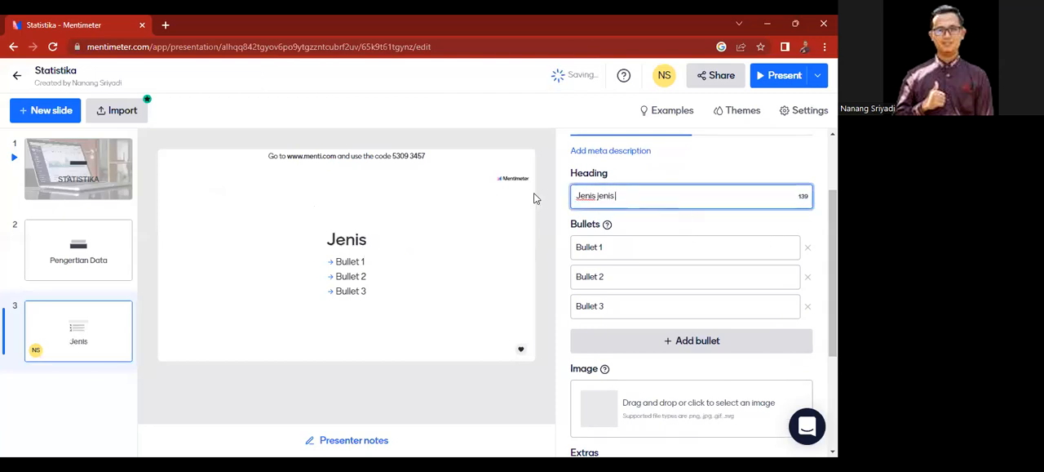
type(" data")
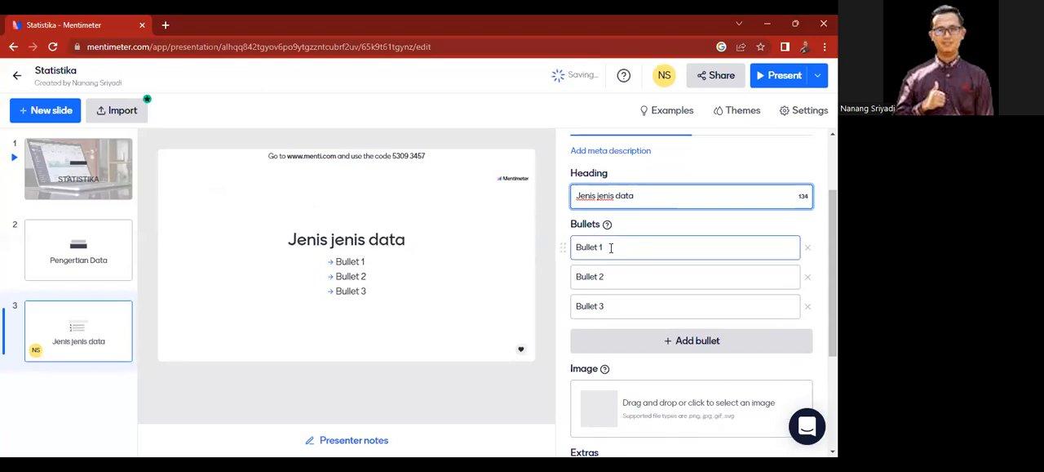
Step: Set the first bullet of the "Jenis jenis data" slide to "Data Kualitatif"
left_click(610, 247)
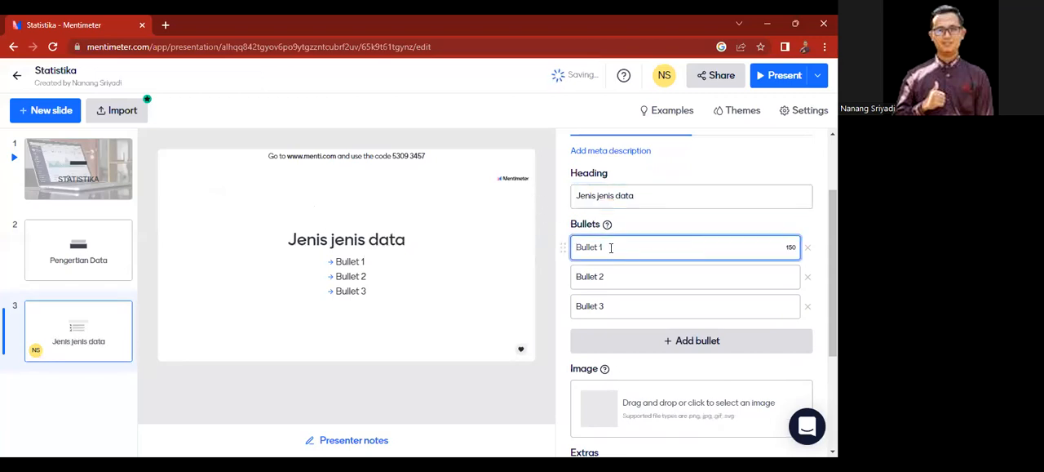
type("Data Kualita")
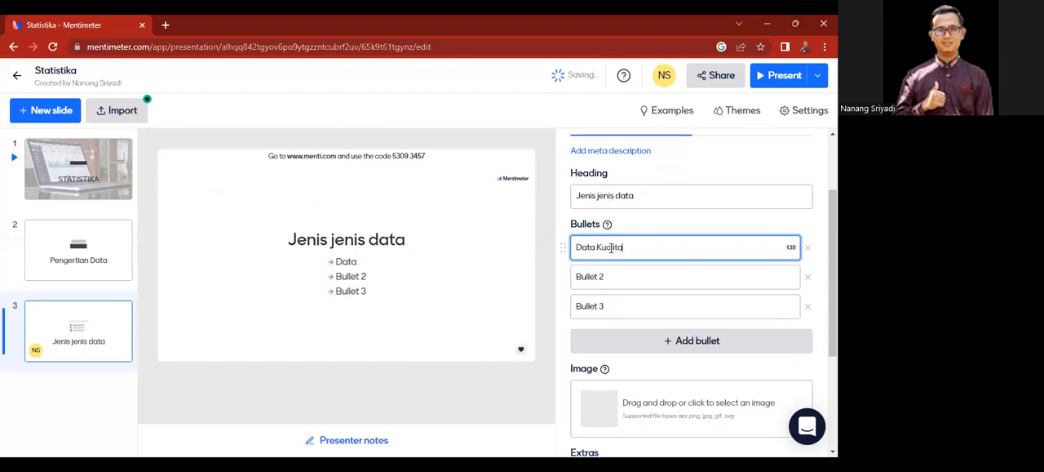
type("tif")
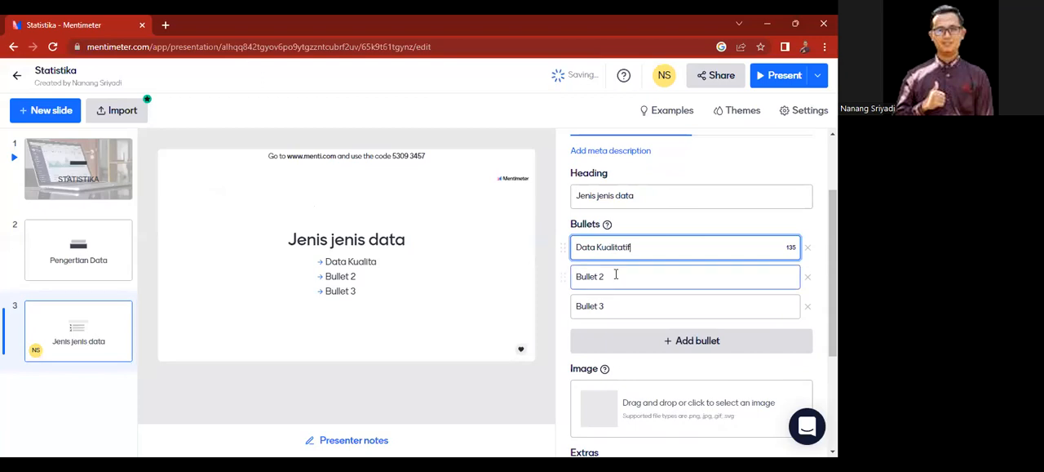
Step: Set the second bullet of the "Jenis jenis data" slide to "Data Kuantitatif"
left_click(616, 275)
type("Dta")
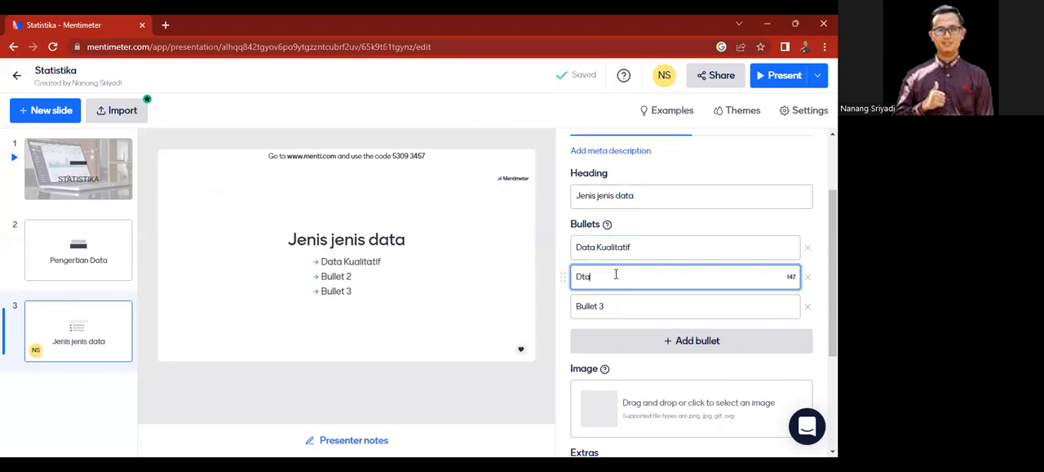
key("BackSpace")
type("ta Kuantitat")
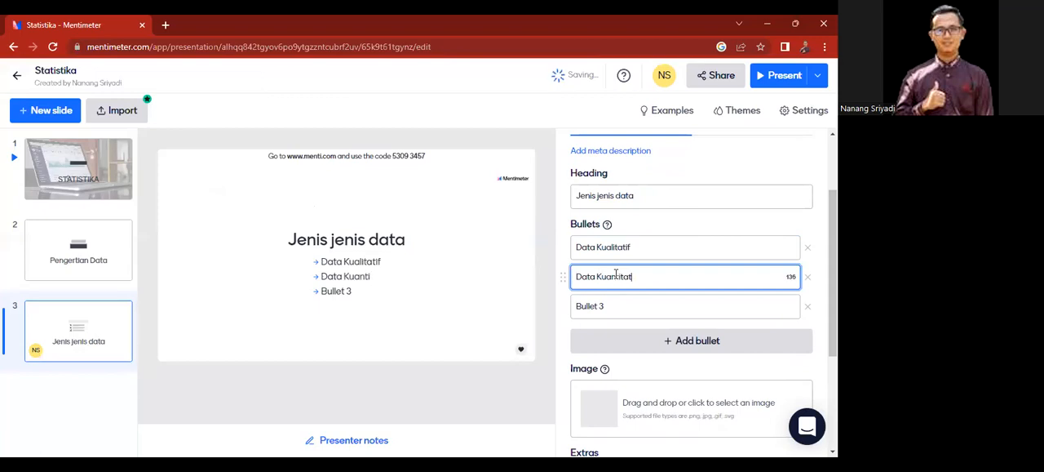
type("if")
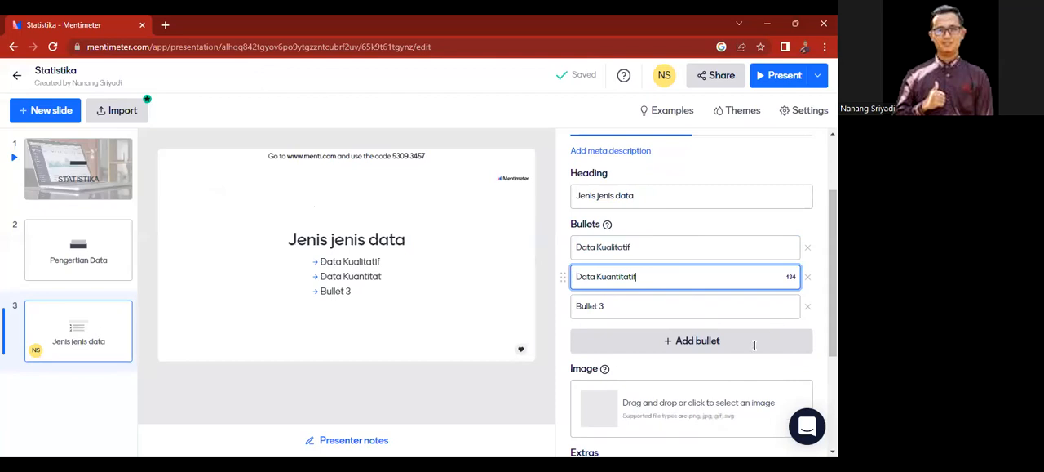
Step: Add eight more bullets below the third one on the "Jenis jenis data" slide, leaving their default text
scroll(710, 303, "down", 1)
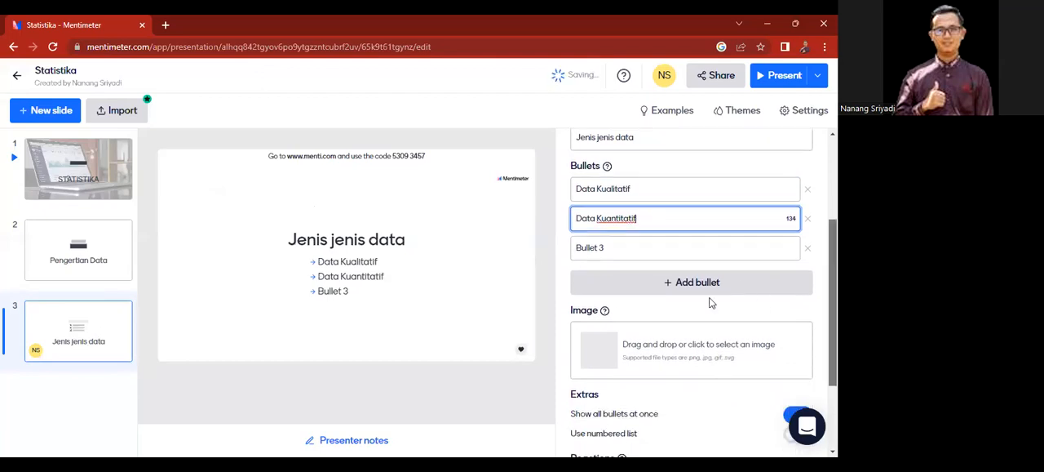
left_click(676, 282)
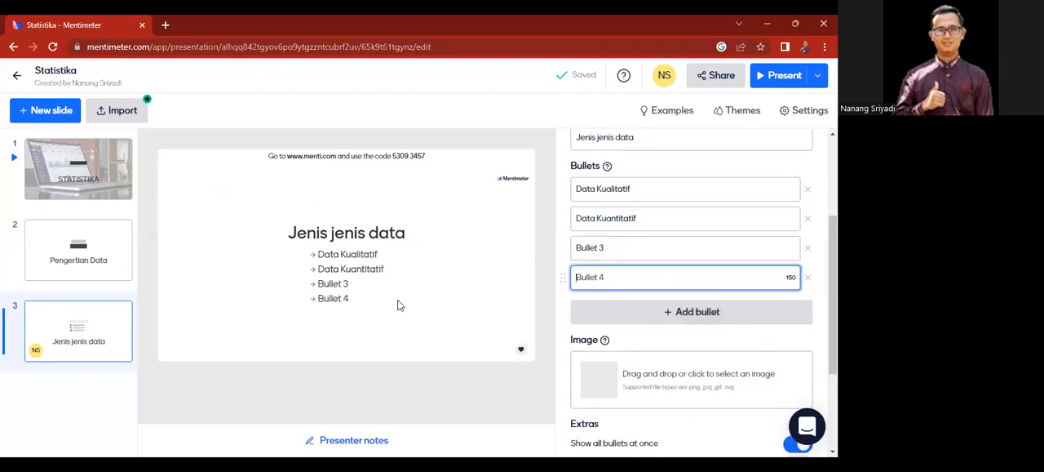
left_click(697, 312)
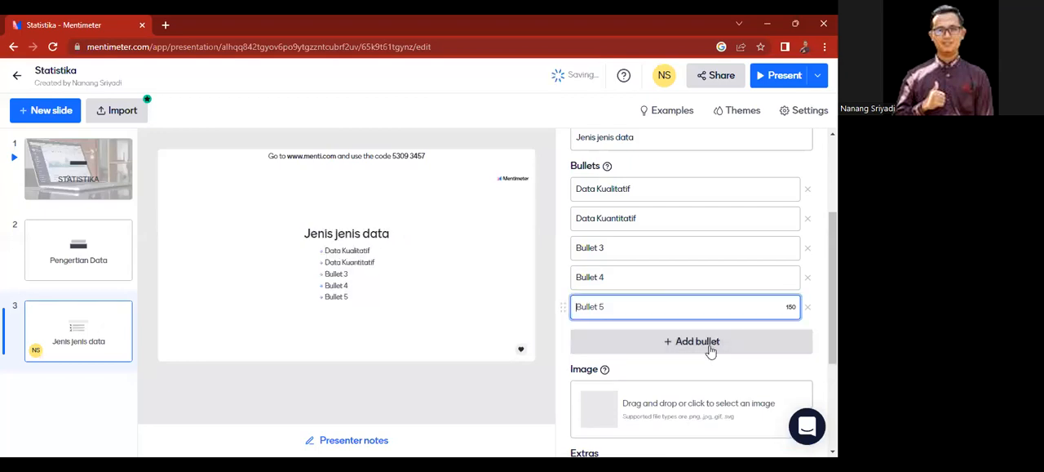
left_click(698, 344)
left_click(706, 368)
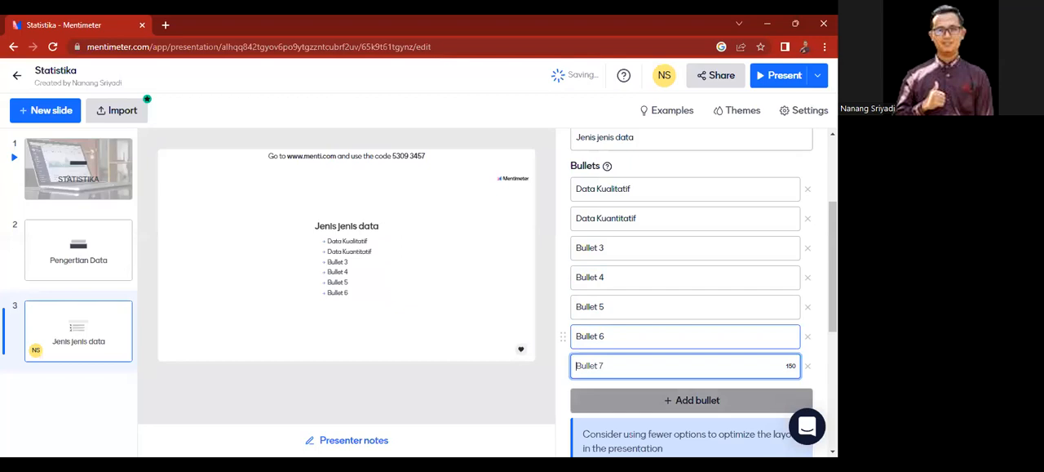
left_click_drag(833, 277, 832, 324)
left_click(724, 281)
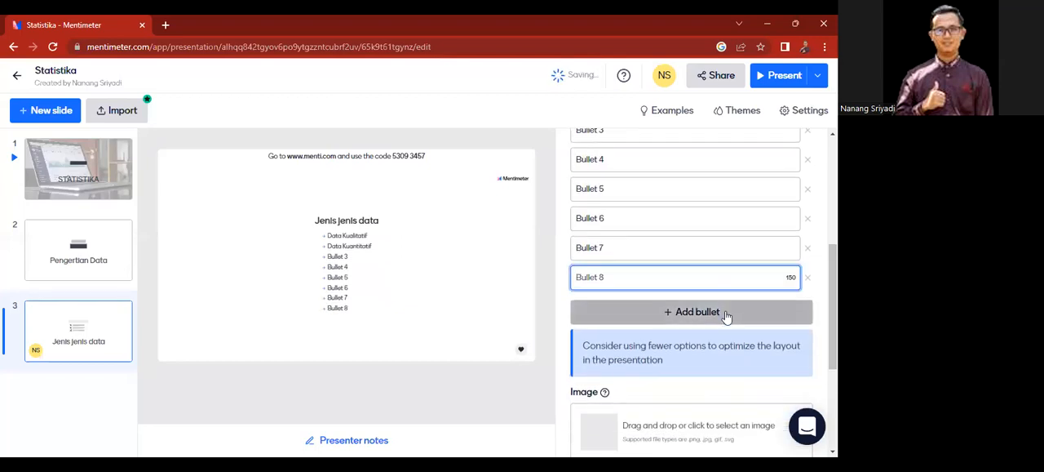
left_click(726, 316)
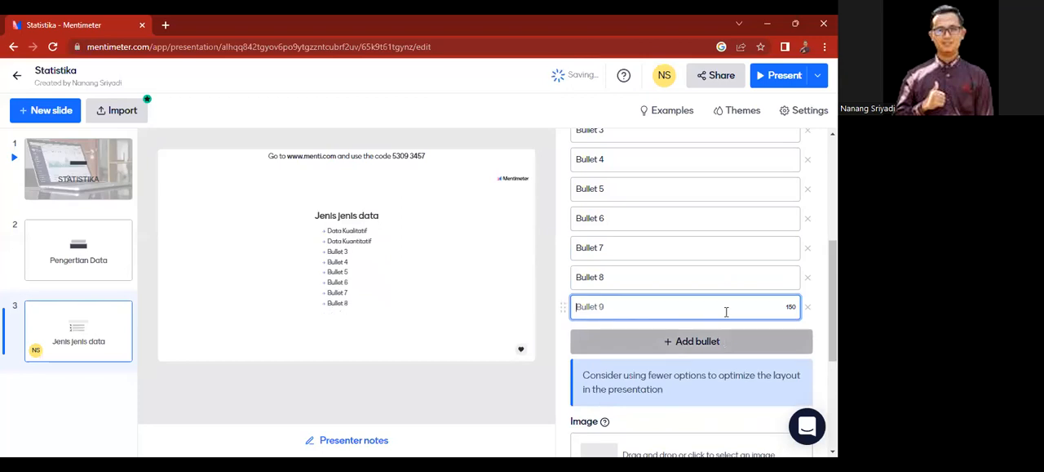
left_click(743, 351)
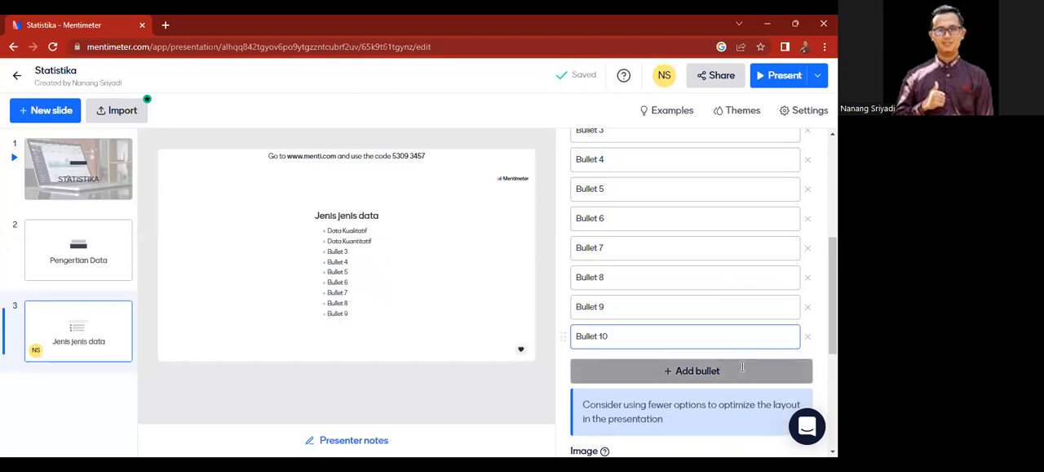
left_click(742, 369)
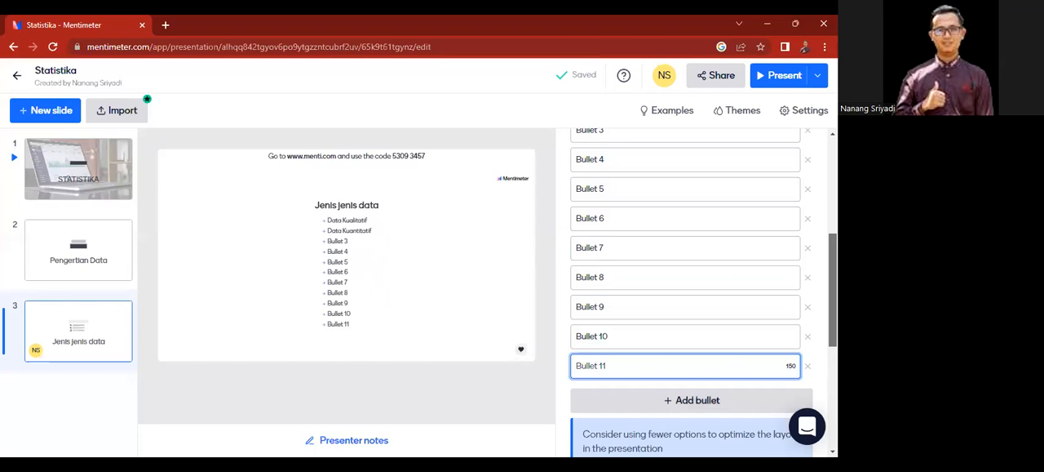
Step: Delete the nine placeholder bullets, Bullet 3 to Bullet 11, from the "Jenis jenis data" slide
scroll(723, 308, "down", 1)
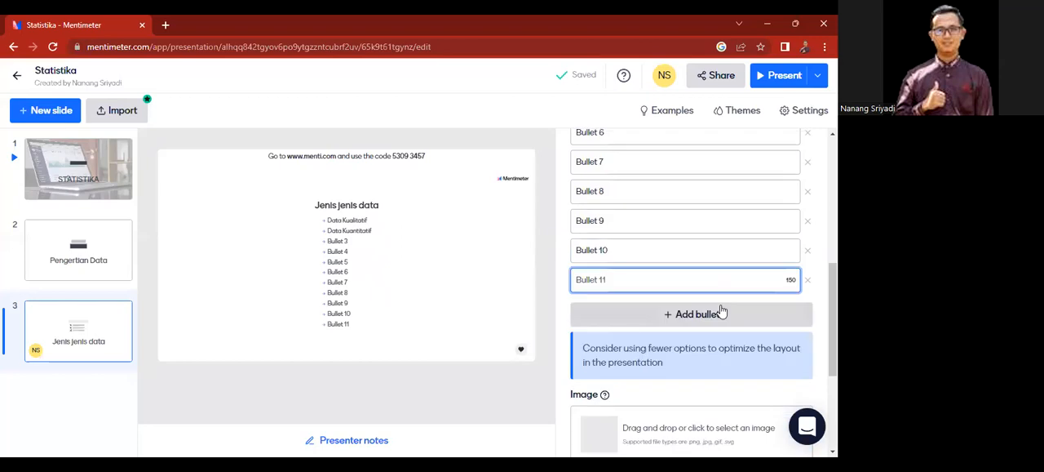
left_click(809, 280)
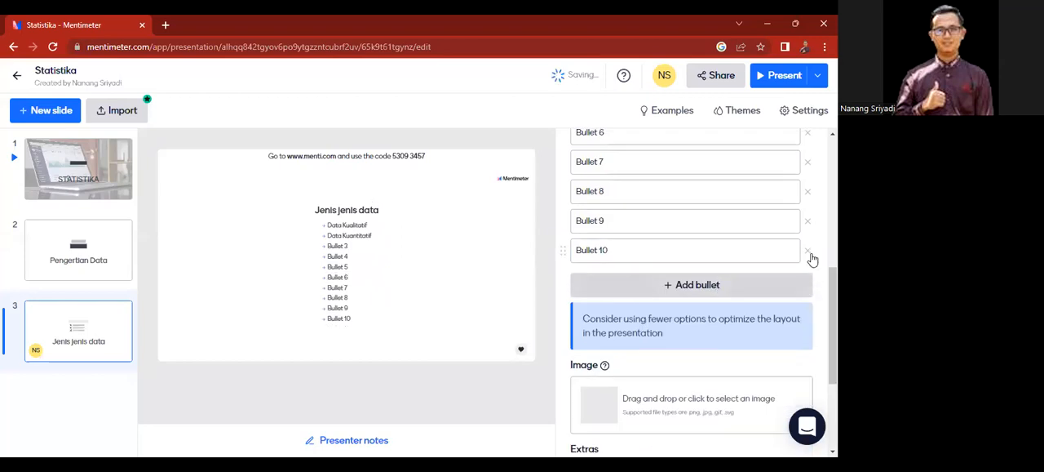
left_click(808, 223)
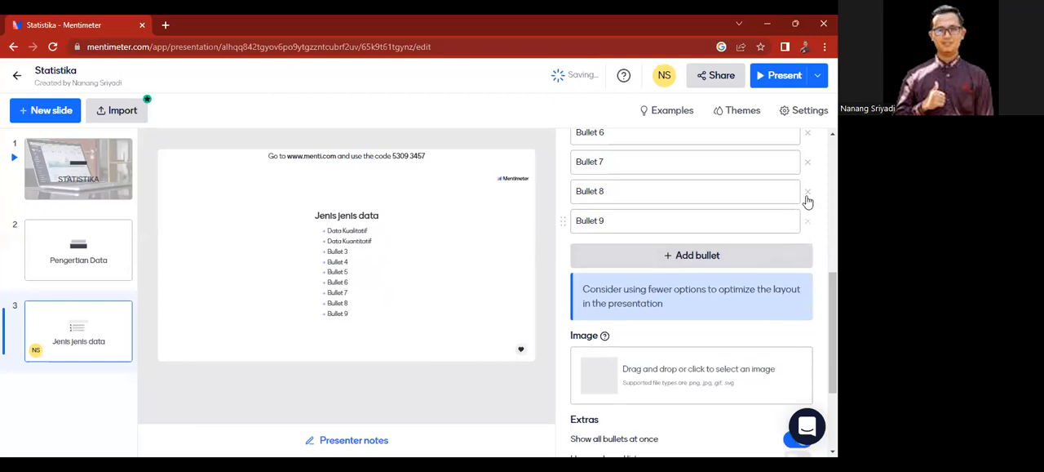
left_click(808, 201)
left_click(808, 192)
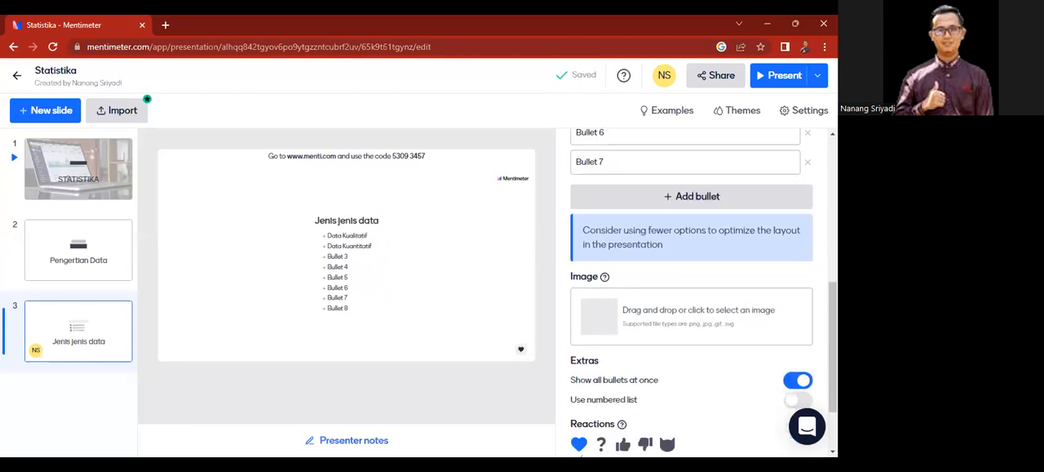
scroll(810, 289, "up", 2)
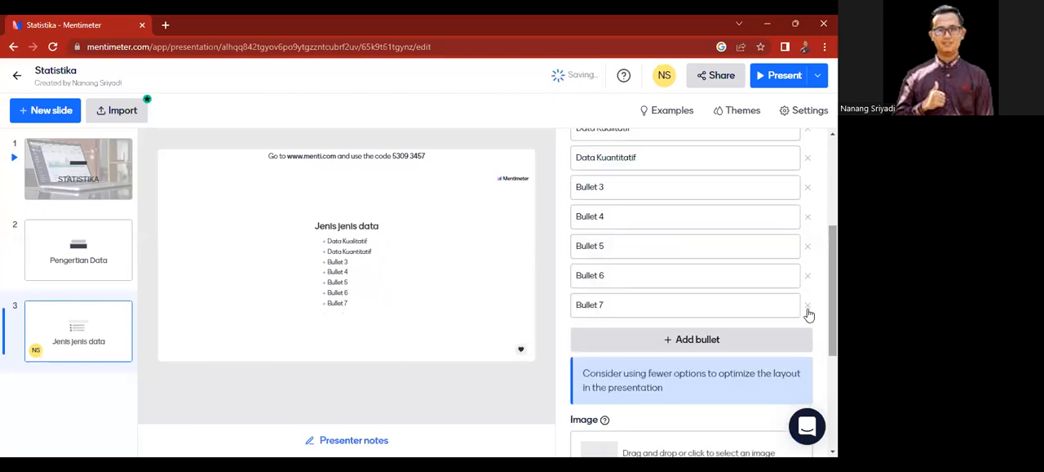
left_click(808, 278)
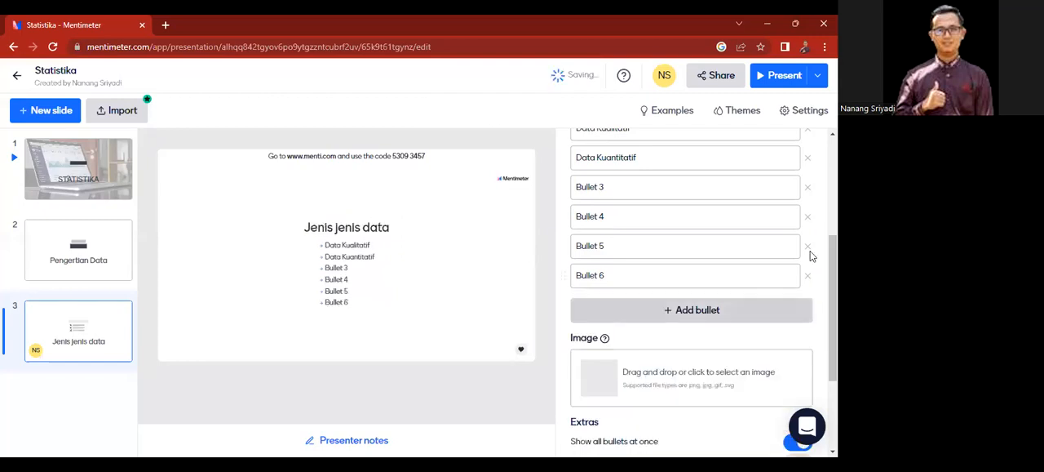
left_click(809, 248)
left_click(809, 244)
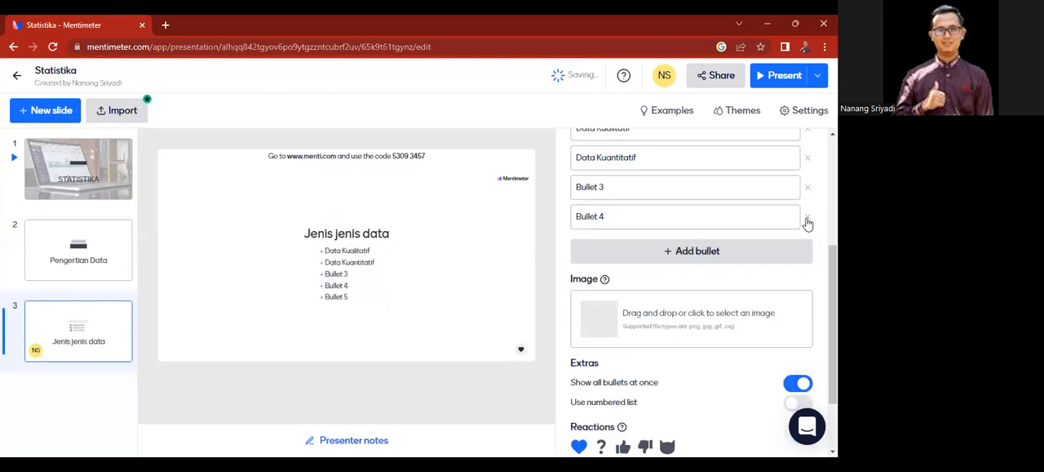
left_click(809, 189)
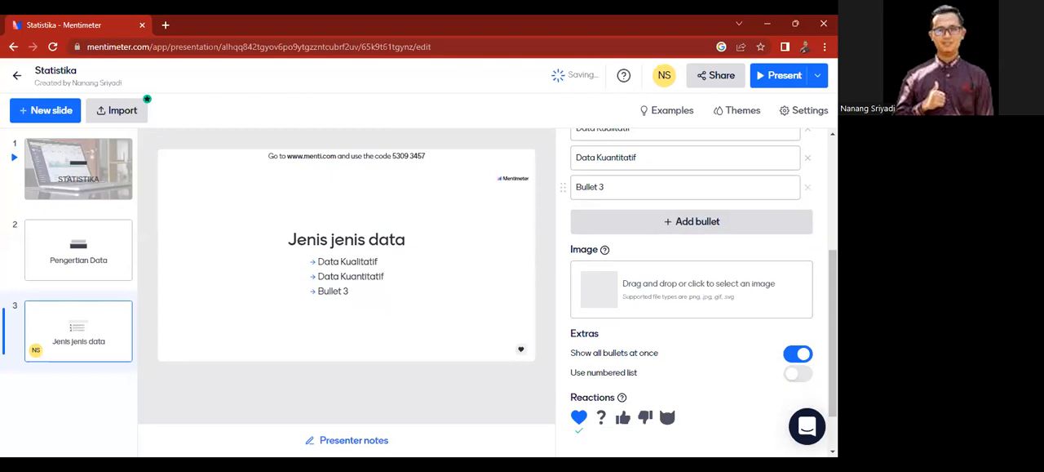
left_click(809, 188)
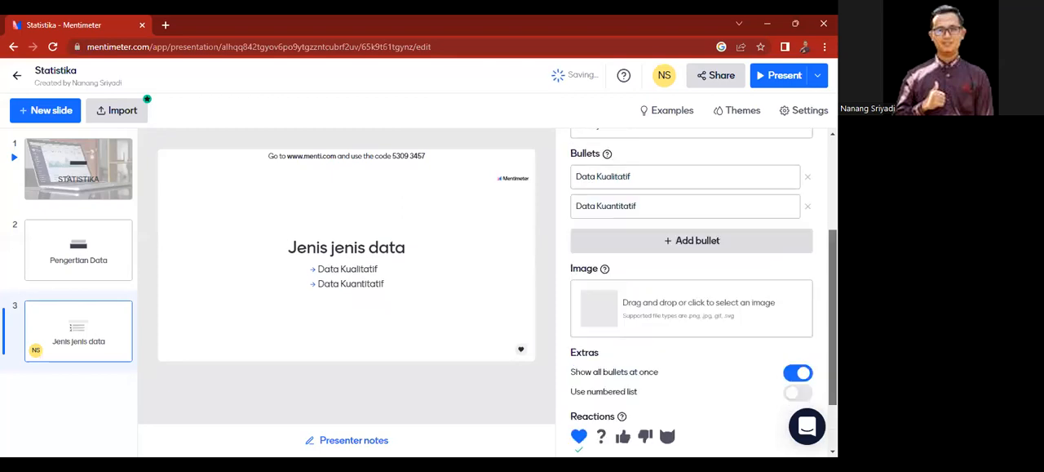
Step: Search the image library for "data" and add the "computer coding screengrab" photo to the "Jenis jenis data" slide with the Perfect crop
scroll(673, 277, "down", 1)
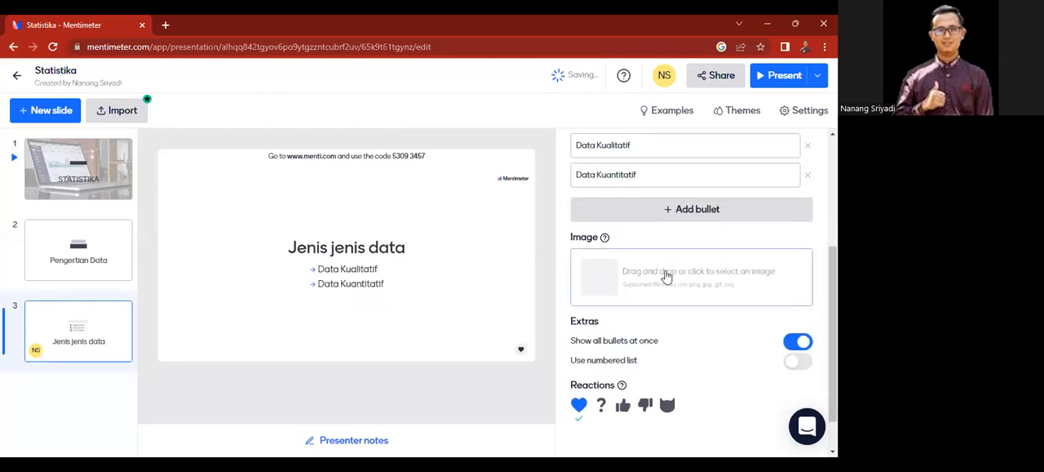
left_click(624, 274)
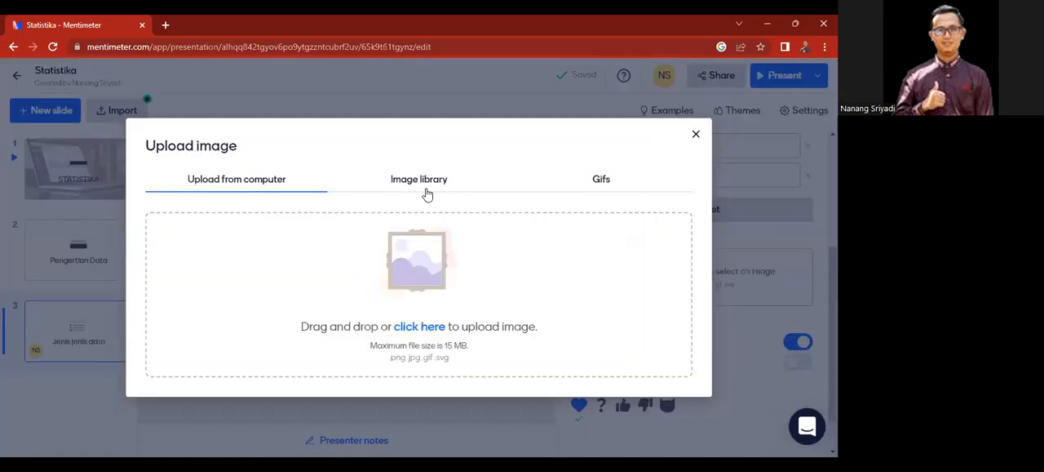
left_click(426, 191)
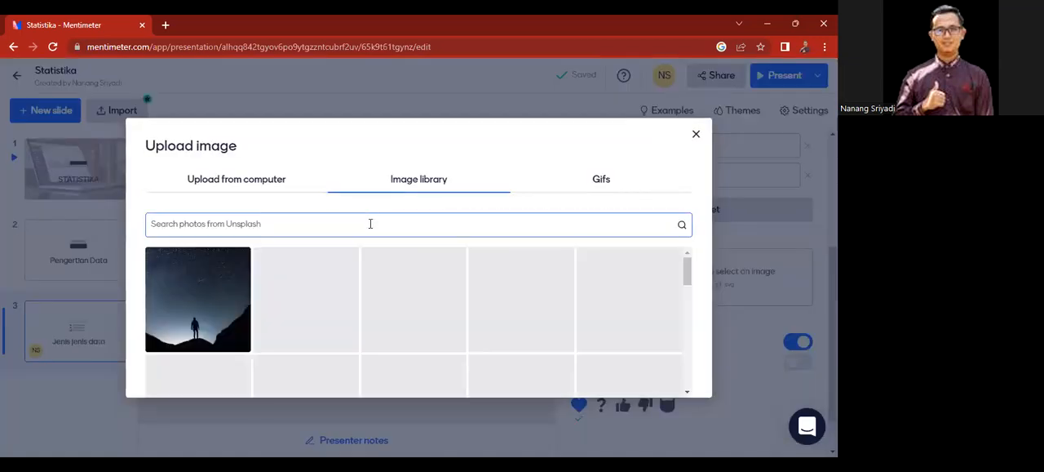
left_click(370, 224)
type("da")
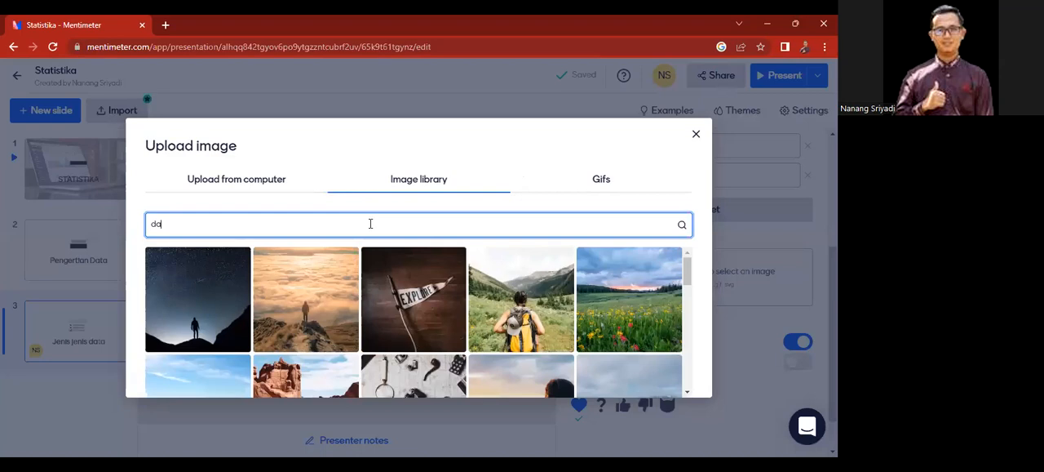
type("ta")
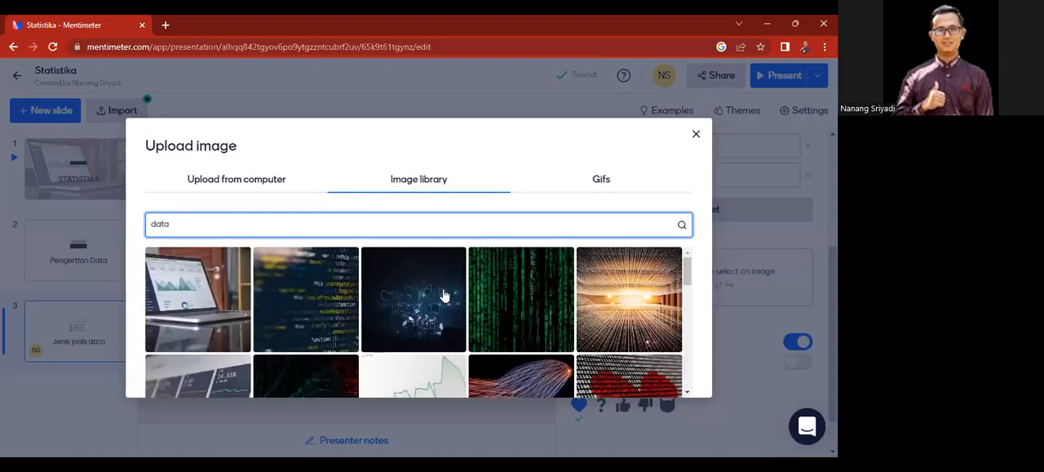
left_click(313, 300)
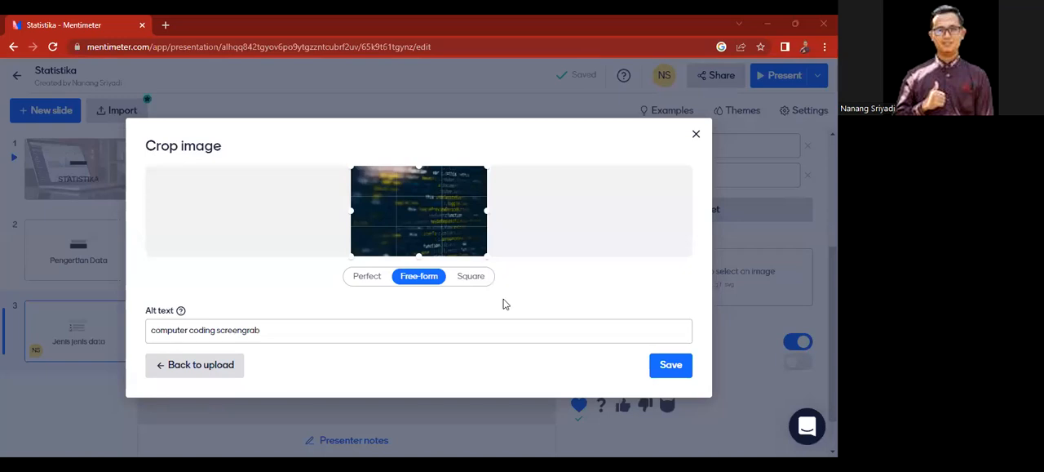
left_click(371, 277)
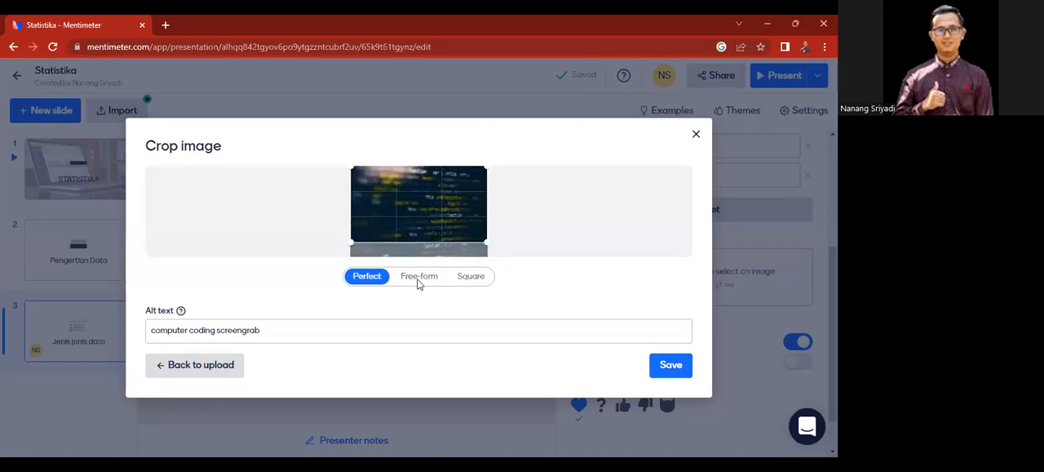
left_click(671, 369)
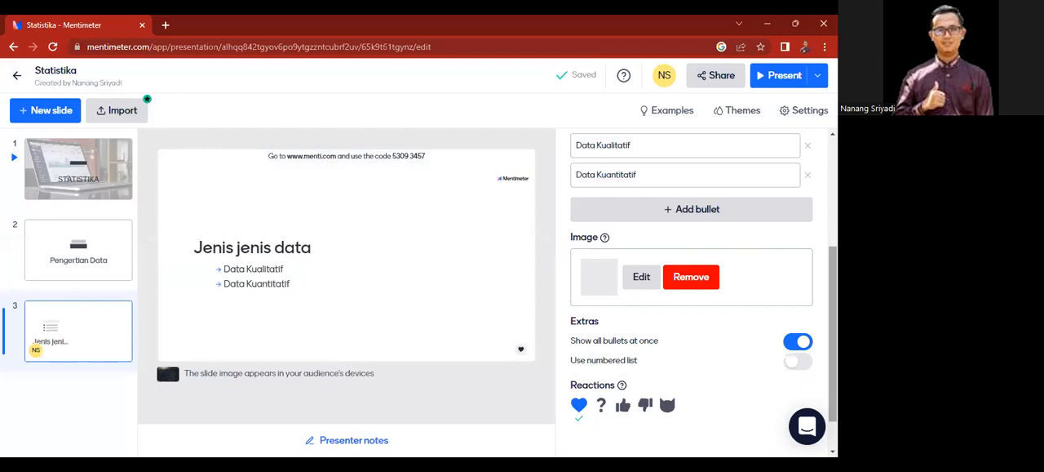
scroll(767, 186, "up", 2)
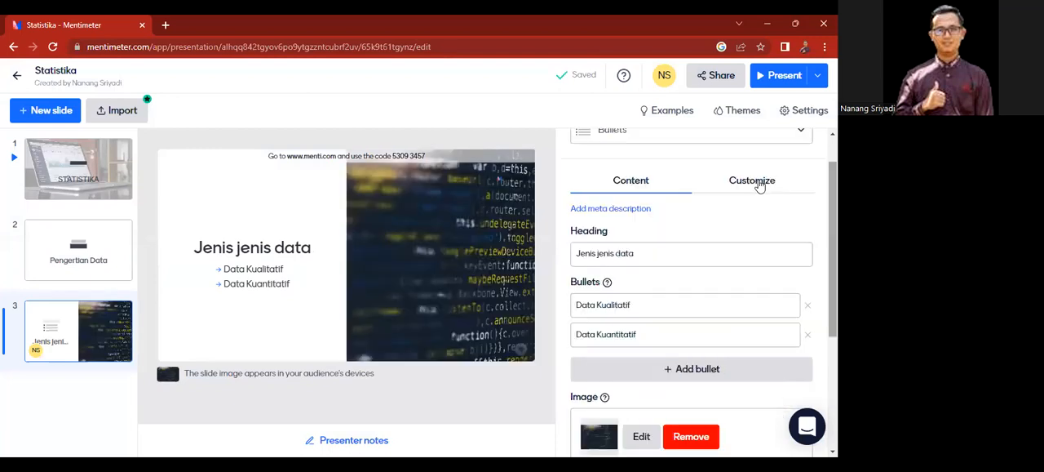
left_click(759, 183)
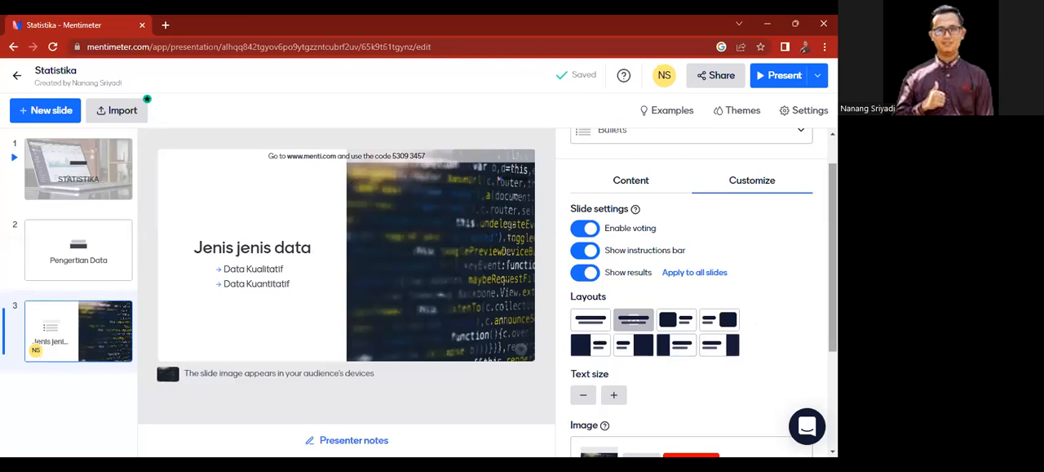
scroll(783, 245, "up", 1)
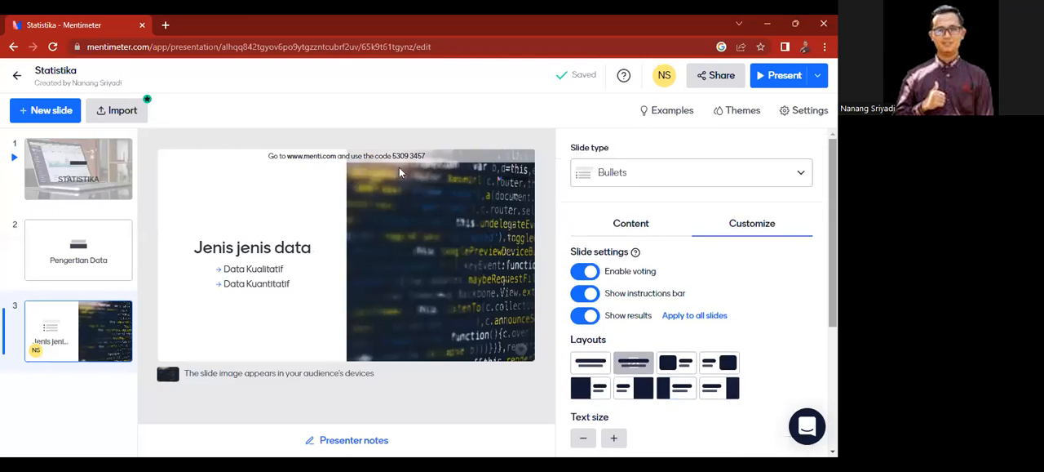
Step: Add an Image content slide as the fourth slide
left_click(51, 111)
left_click_drag(278, 198, 283, 314)
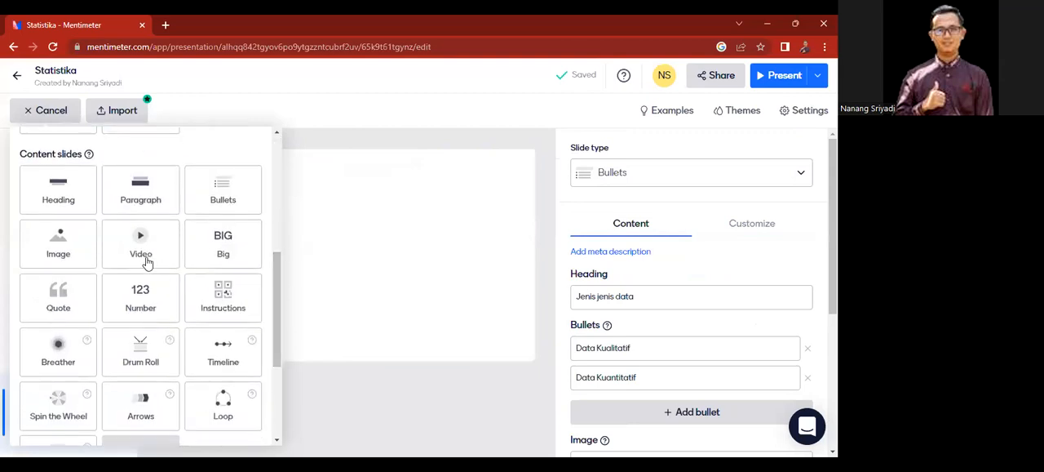
left_click(59, 249)
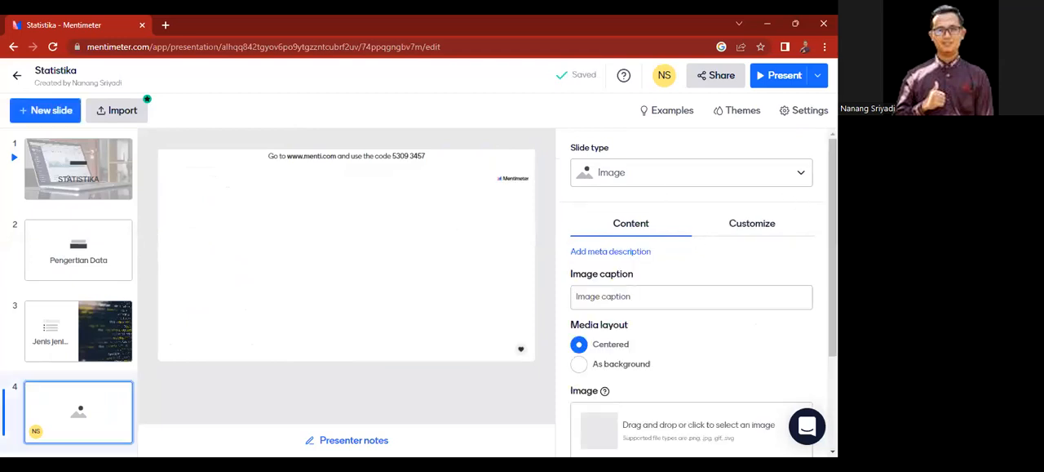
Step: Add the "turned on monitoring screen" photo from an image library search for "data" to the fourth slide and set its media layout to As background
scroll(692, 293, "down", 2)
scroll(692, 294, "up", 2)
scroll(582, 234, "down", 3)
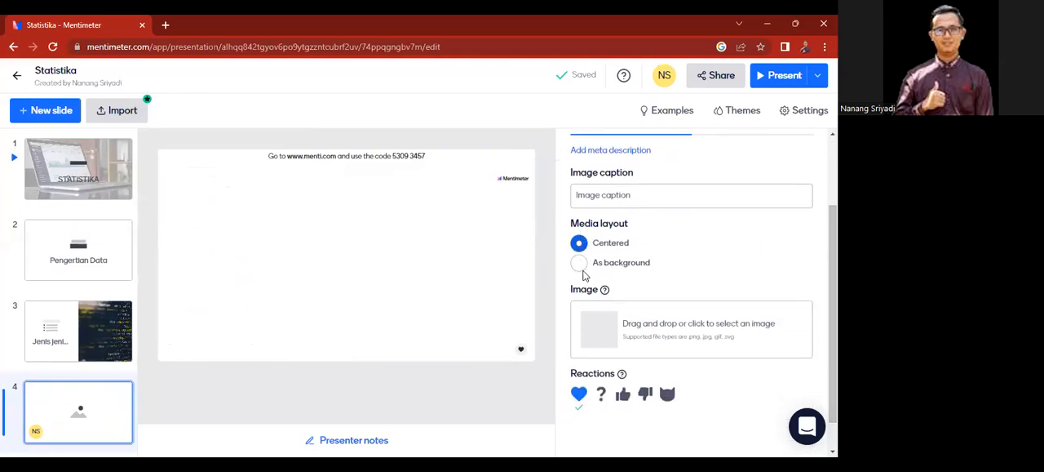
left_click(608, 330)
left_click(433, 187)
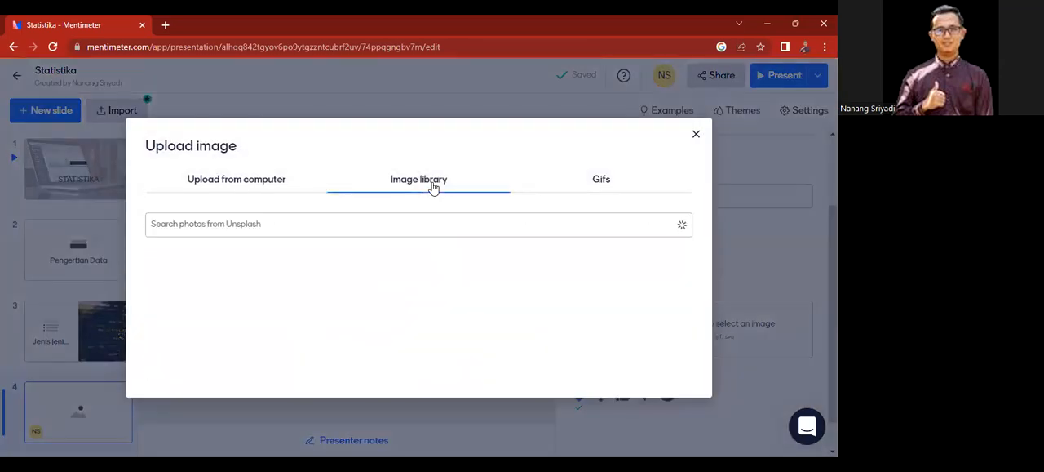
left_click(408, 224)
type("data")
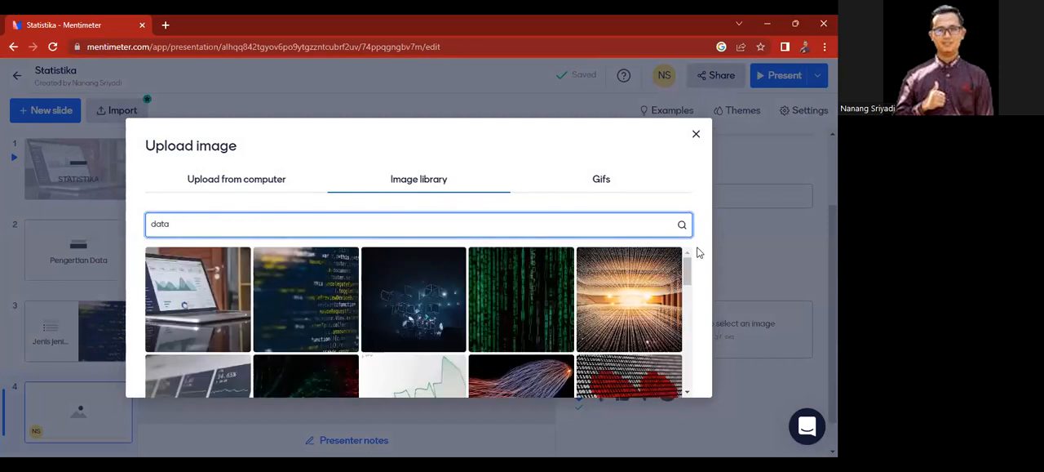
scroll(688, 278, "down", 1)
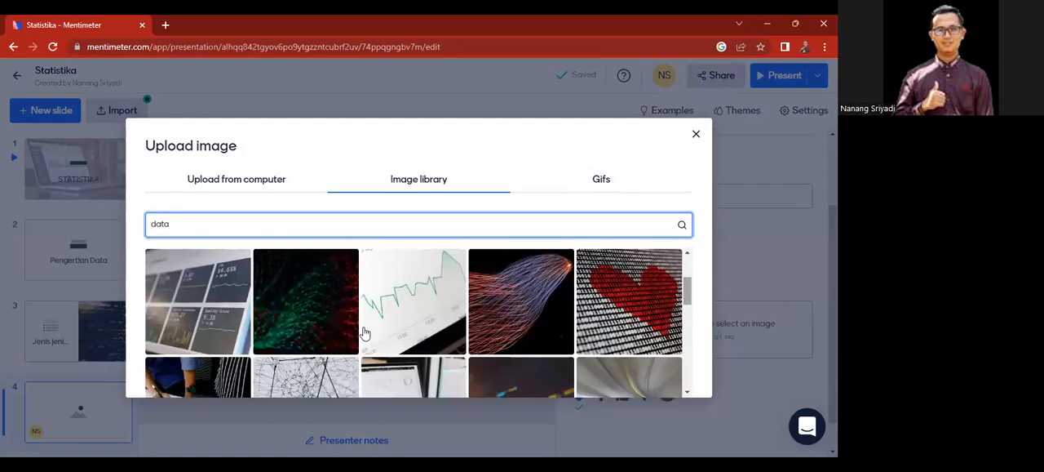
left_click(174, 318)
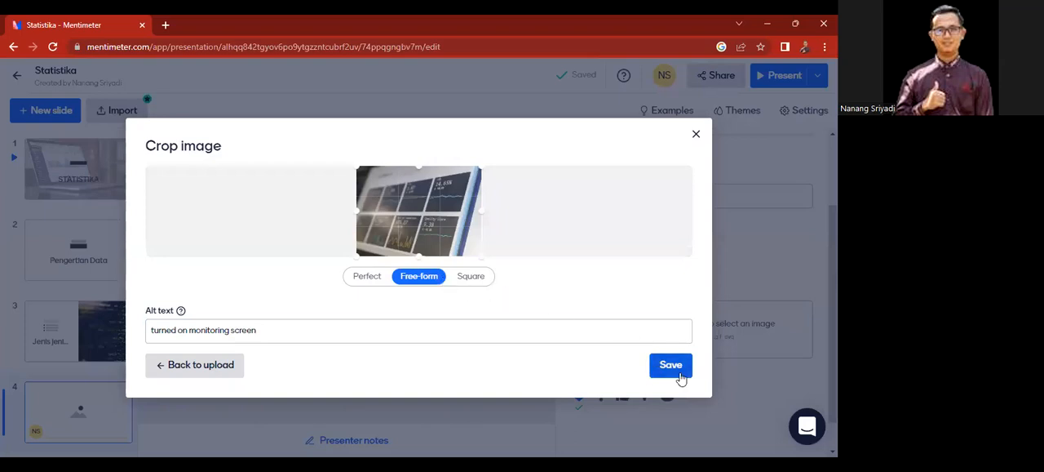
left_click(670, 365)
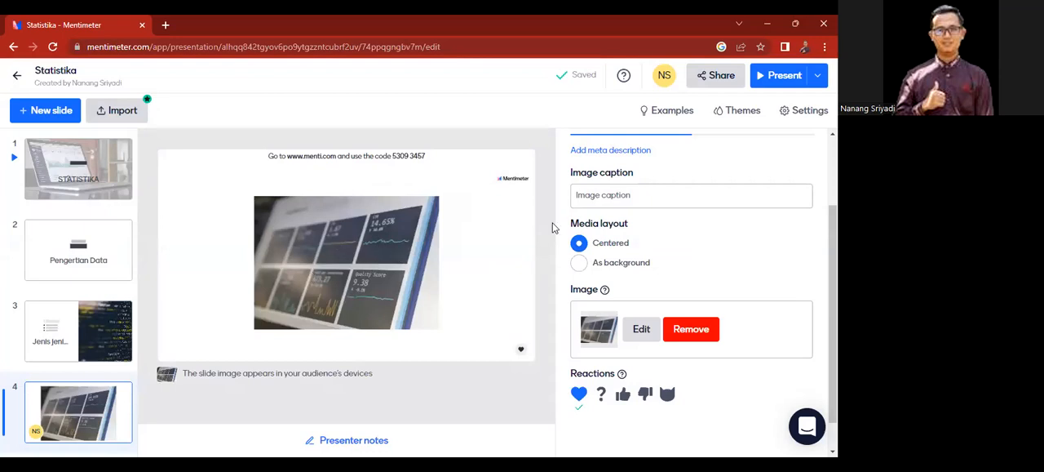
left_click(580, 264)
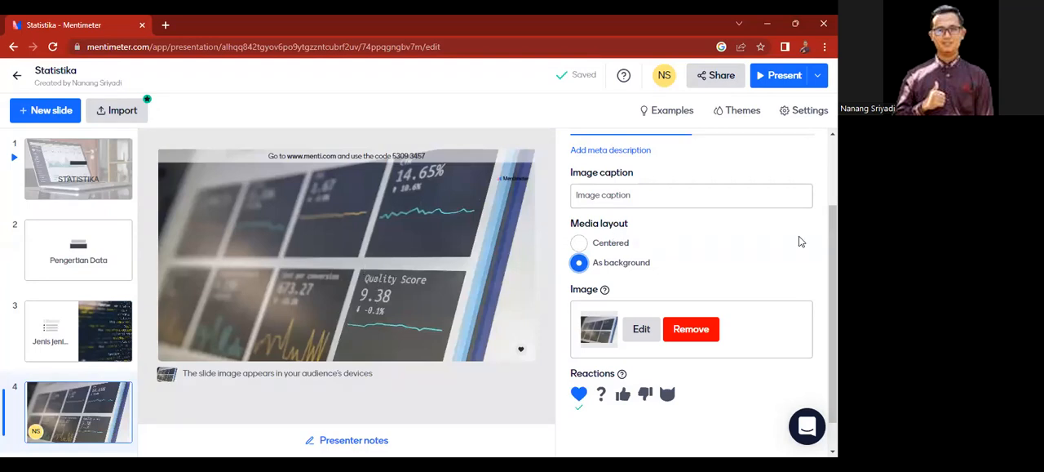
scroll(702, 290, "down", 2)
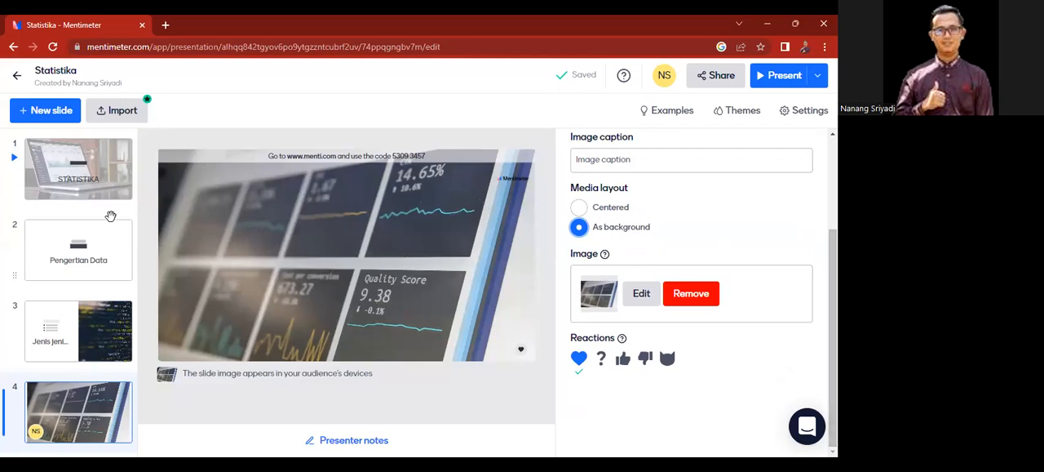
Step: Add a Video content slide as the fifth slide
left_click(47, 115)
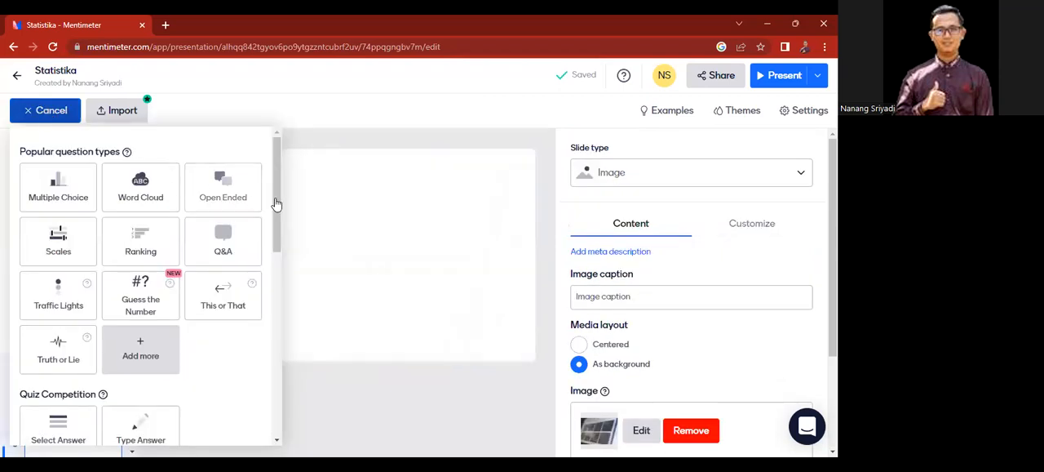
left_click_drag(275, 198, 287, 349)
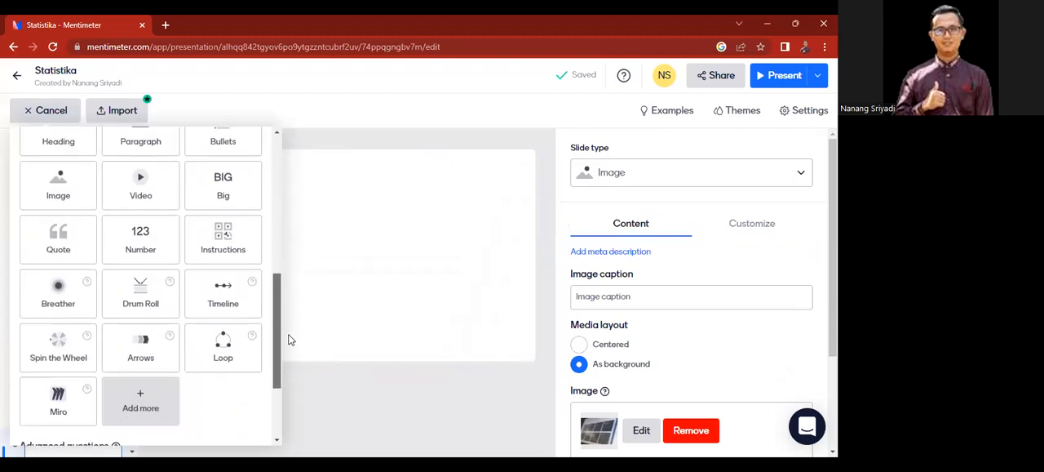
left_click(136, 191)
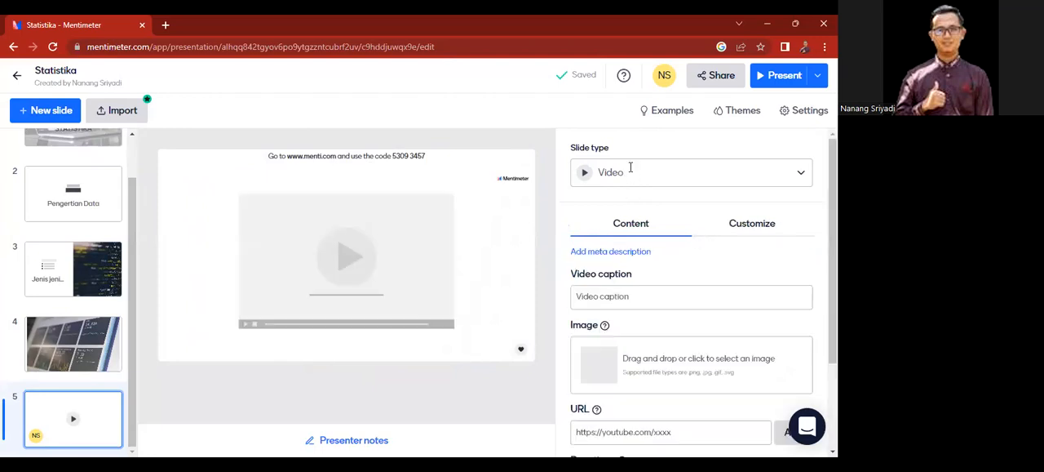
Step: Activate the URL field in the fifth slide's video content settings
scroll(692, 286, "down", 1)
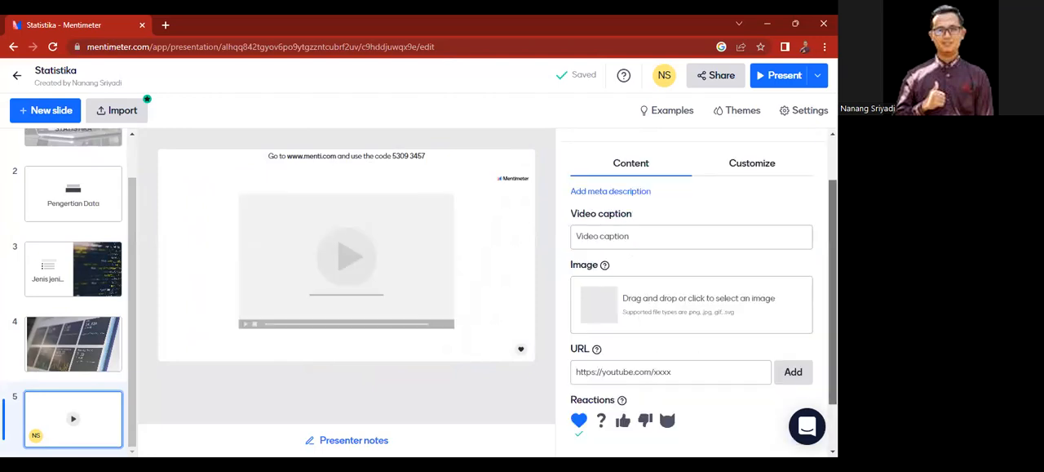
scroll(677, 310, "down", 1)
left_click(675, 310)
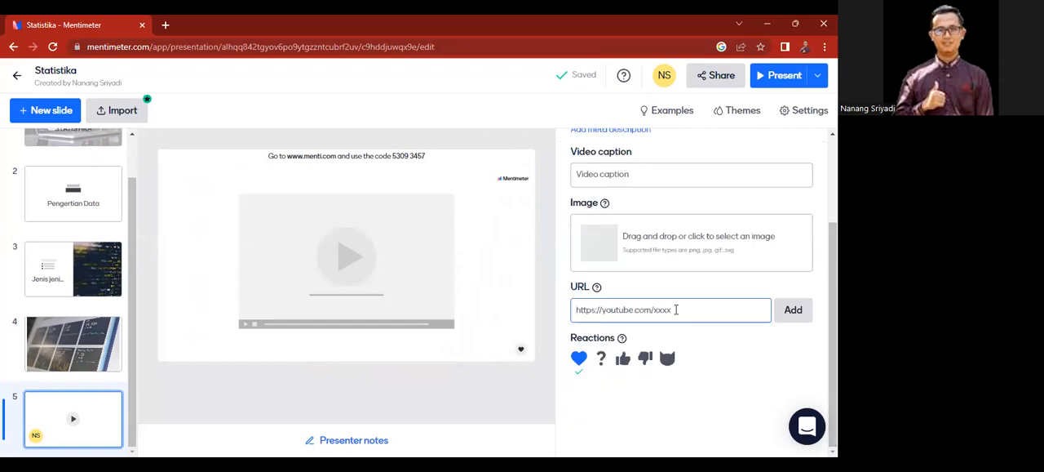
left_click(647, 292)
left_click(650, 313)
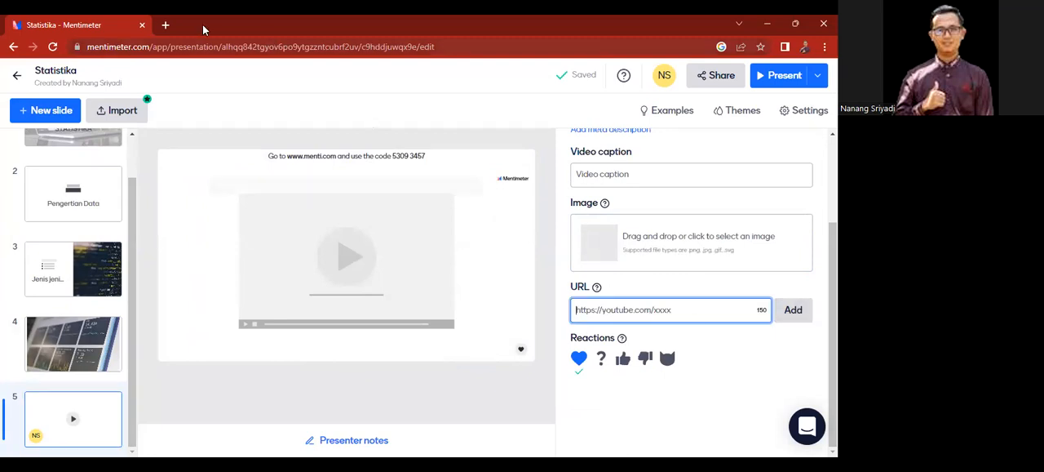
Step: Search Google in a new browser tab for "statistika kelas 8 youtube"
left_click(166, 25)
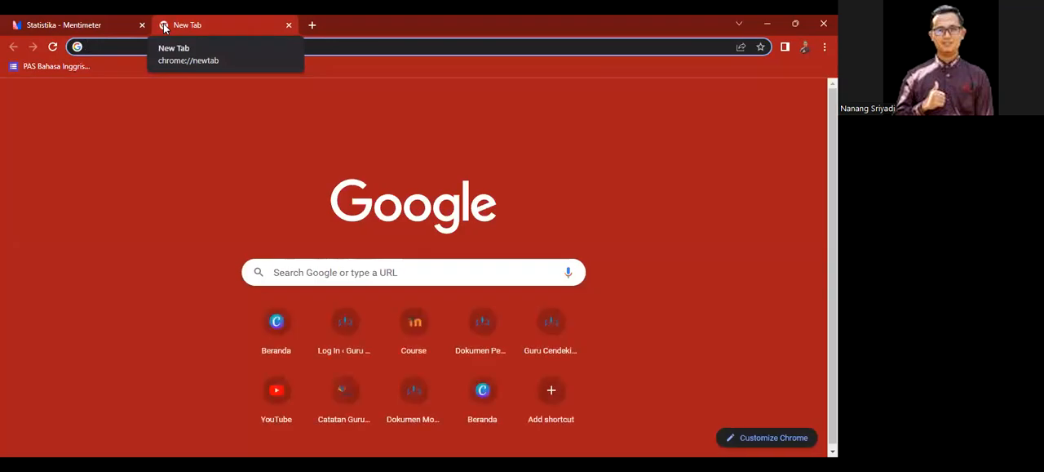
type("stat")
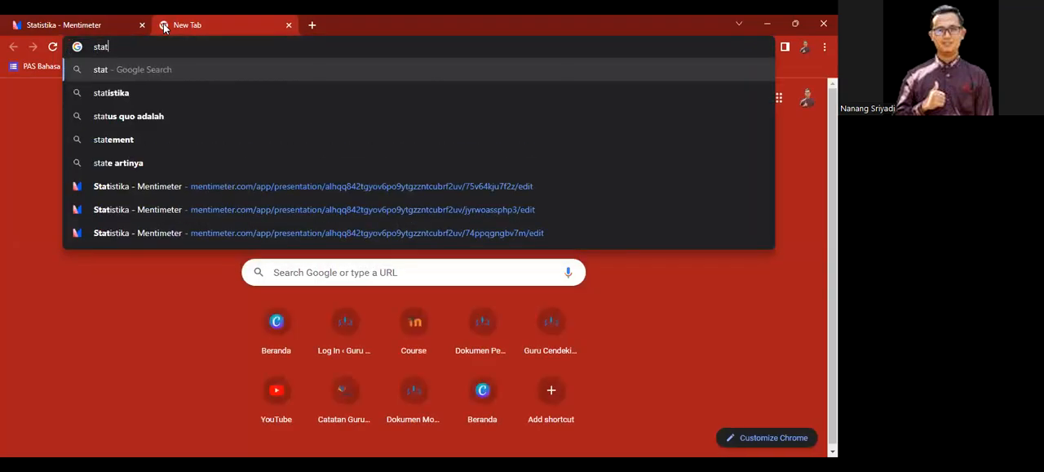
type("istika kelas ")
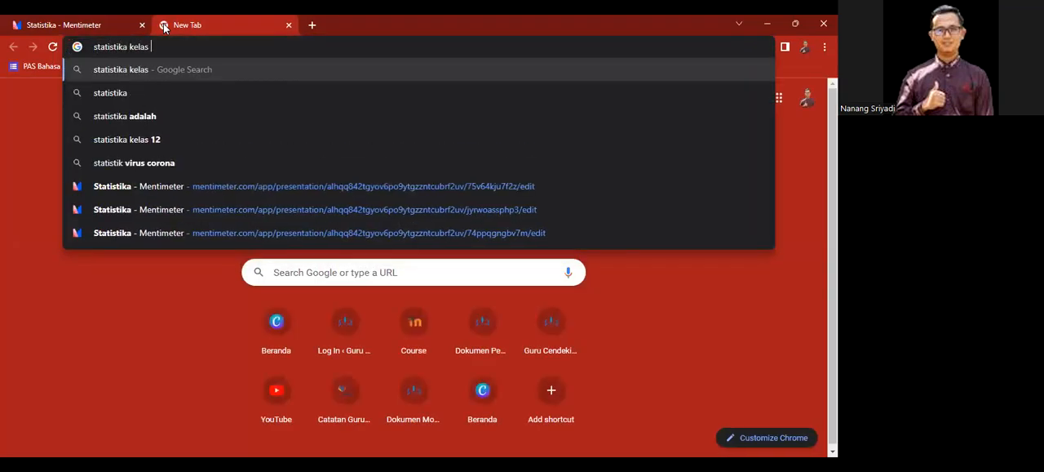
type("8 youtube")
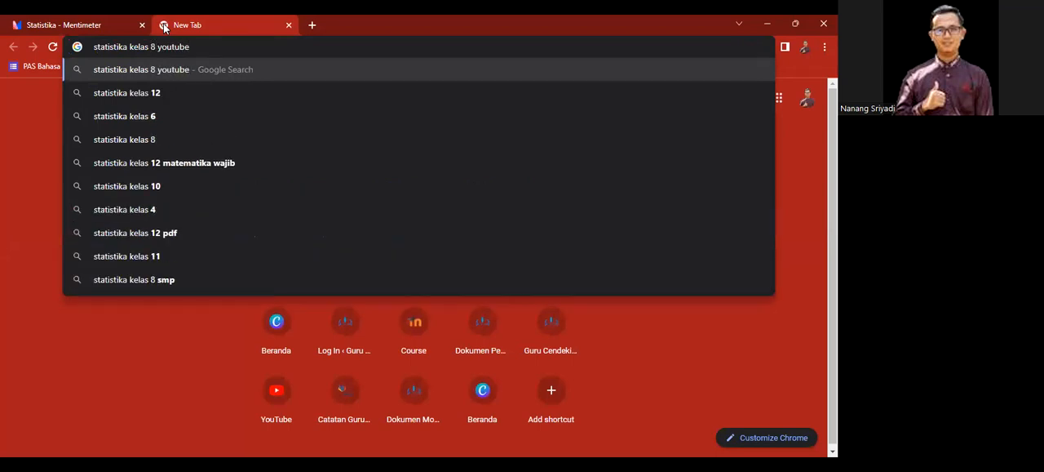
key("Return")
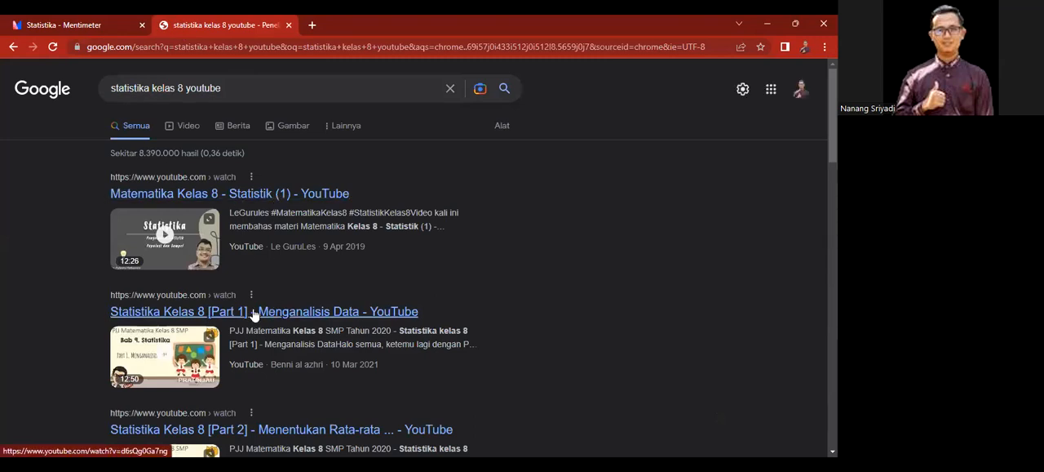
Step: Open the YouTube video "Statistika Kelas 8 [Part 1] - Menganalisis Data" from the search results and skip its advertisement
left_click(254, 312)
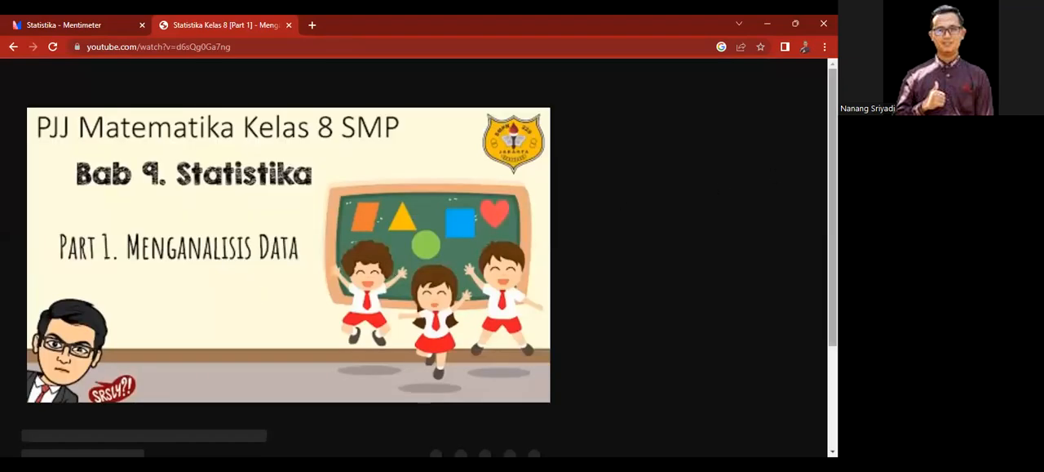
scroll(424, 257, "down", 2)
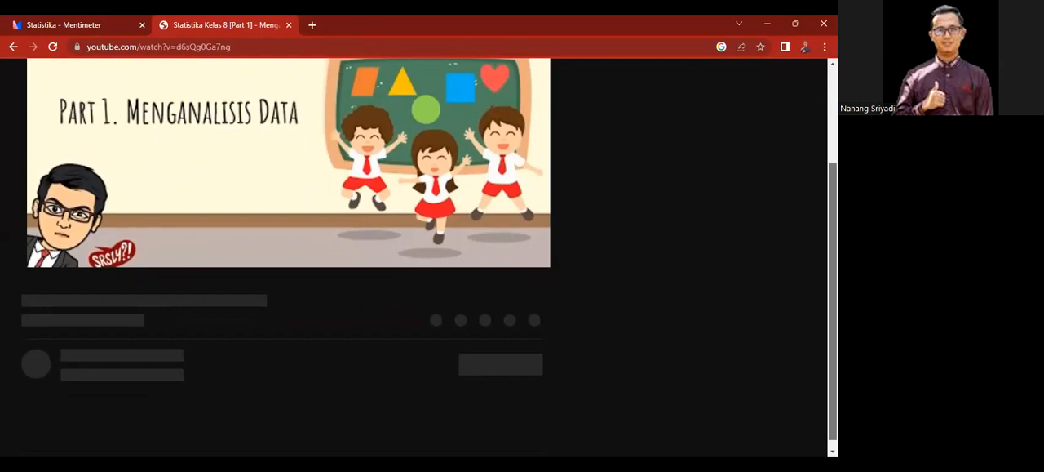
scroll(424, 257, "up", 2)
scroll(424, 257, "down", 2)
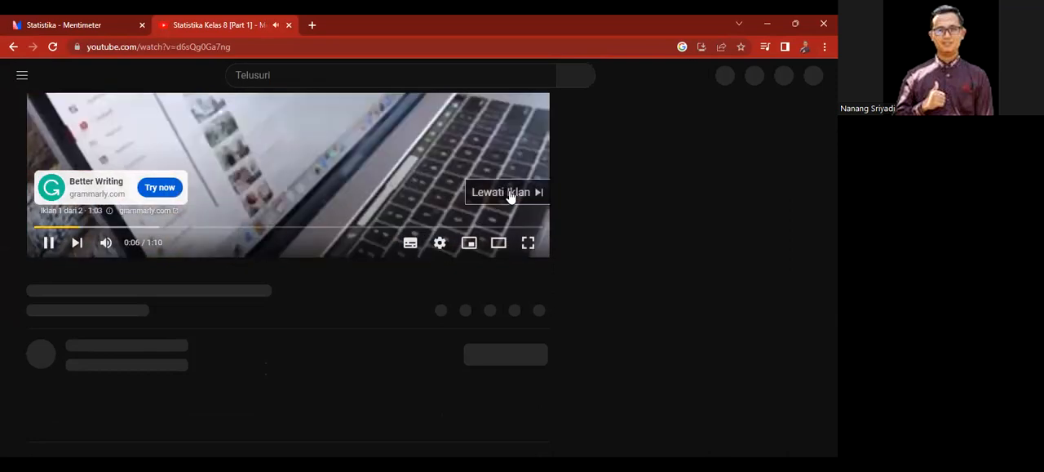
left_click(510, 192)
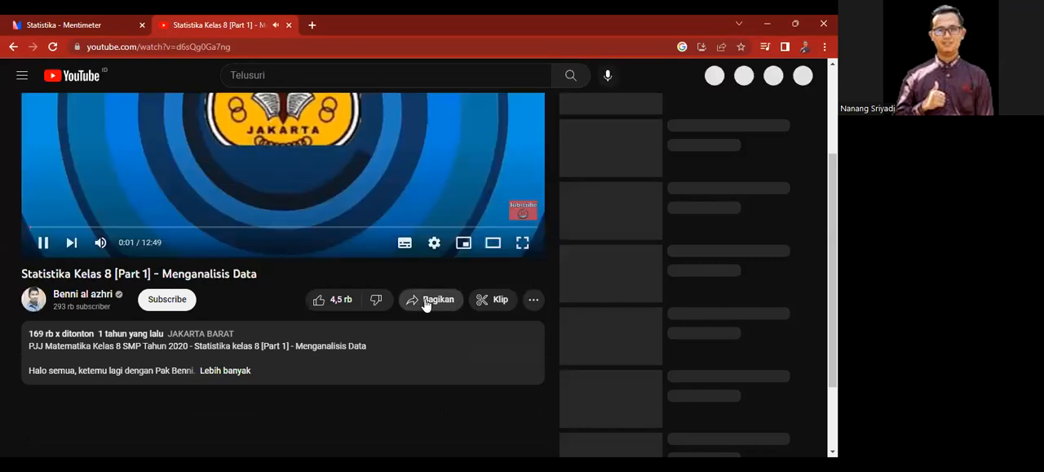
Step: Copy the share link of the YouTube video and close its browser tab
left_click(425, 301)
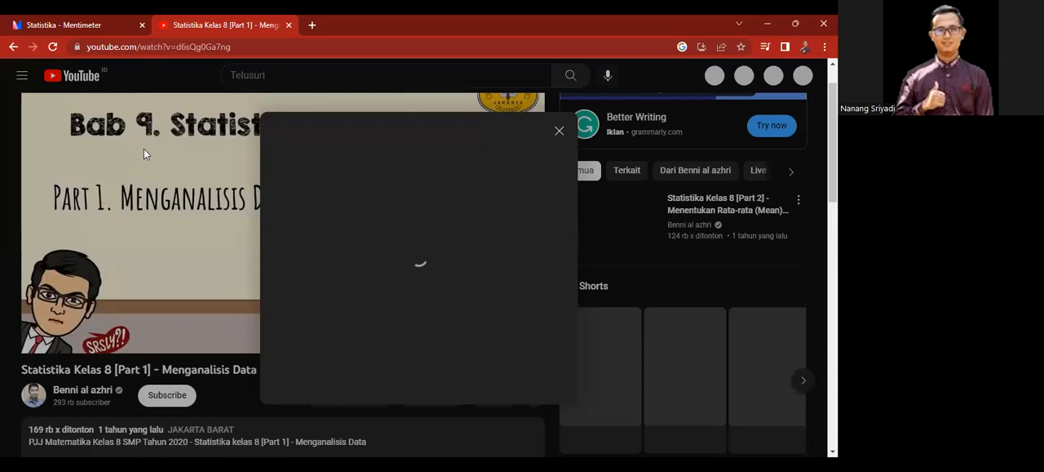
right_click(329, 155)
left_click(378, 122)
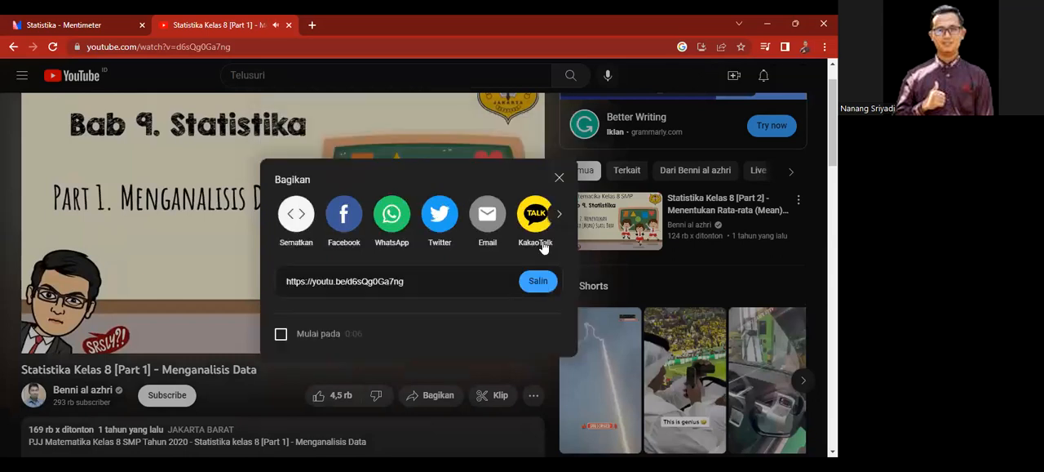
left_click(538, 281)
key("ctrl+c")
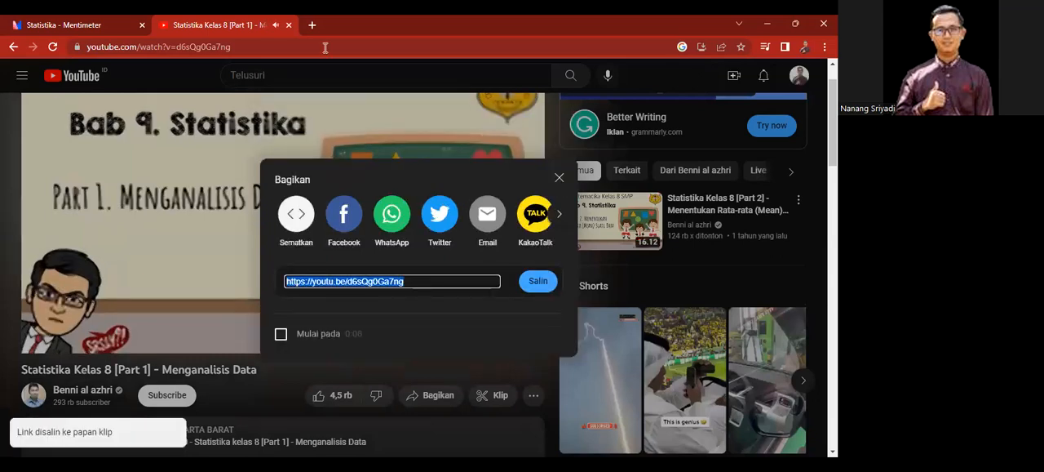
left_click(287, 25)
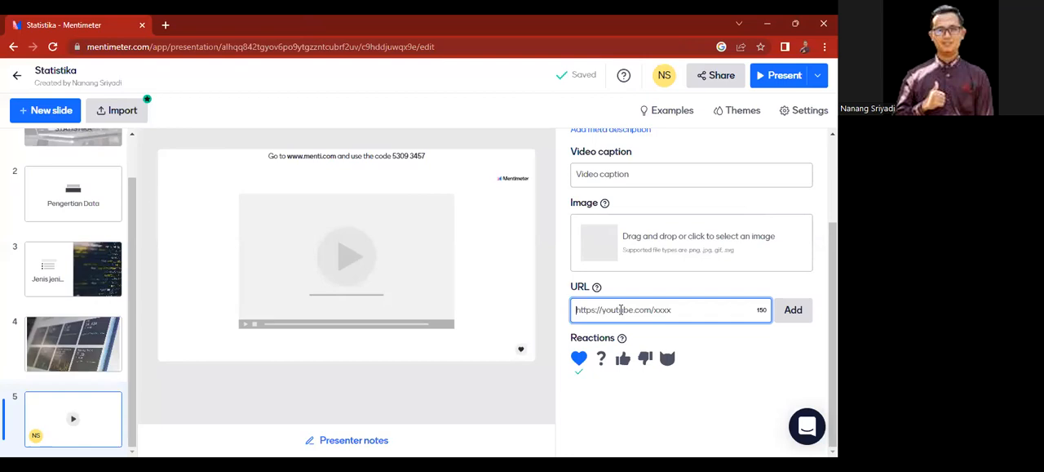
key("ctrl+v")
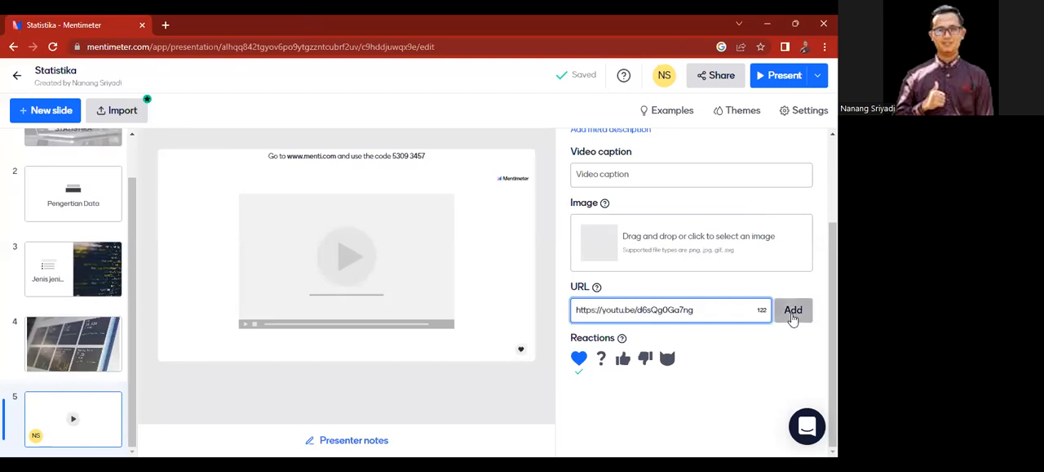
left_click(793, 310)
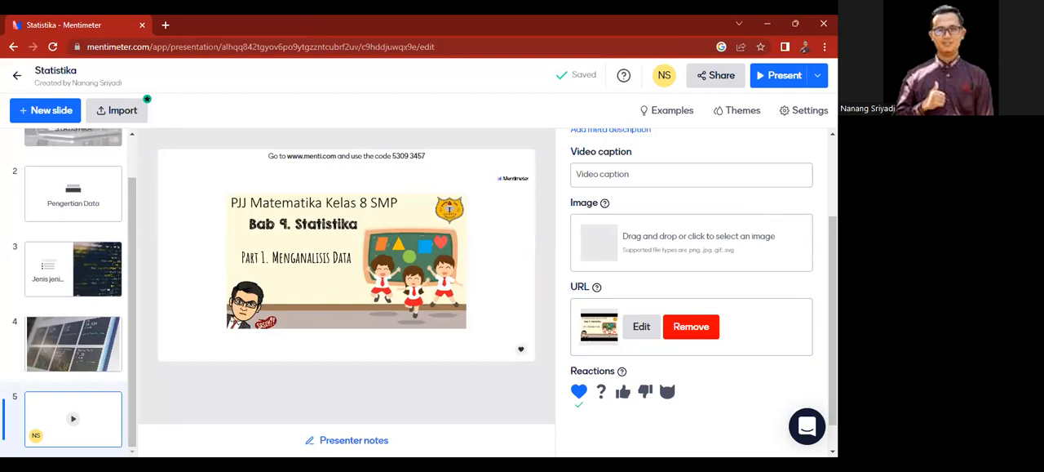
left_click_drag(834, 326, 833, 349)
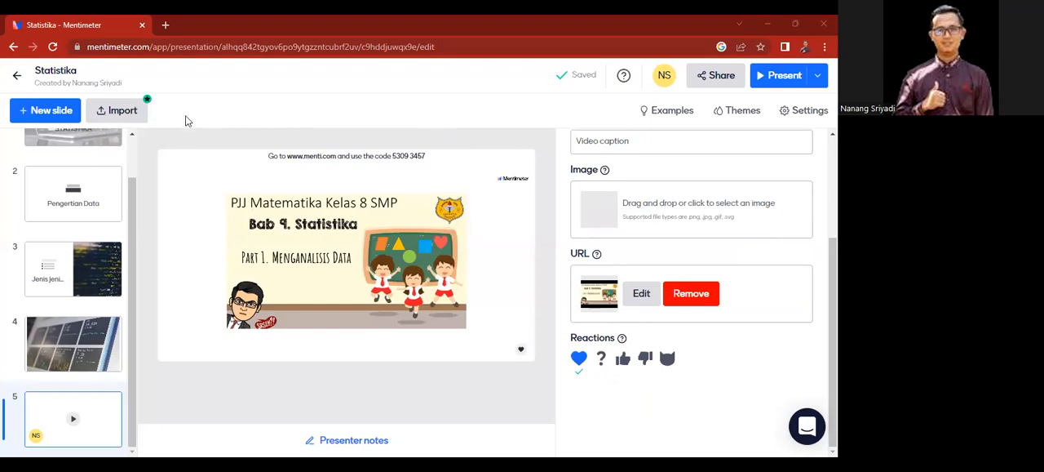
Step: Add a Big content slide as the sixth slide
left_click(54, 111)
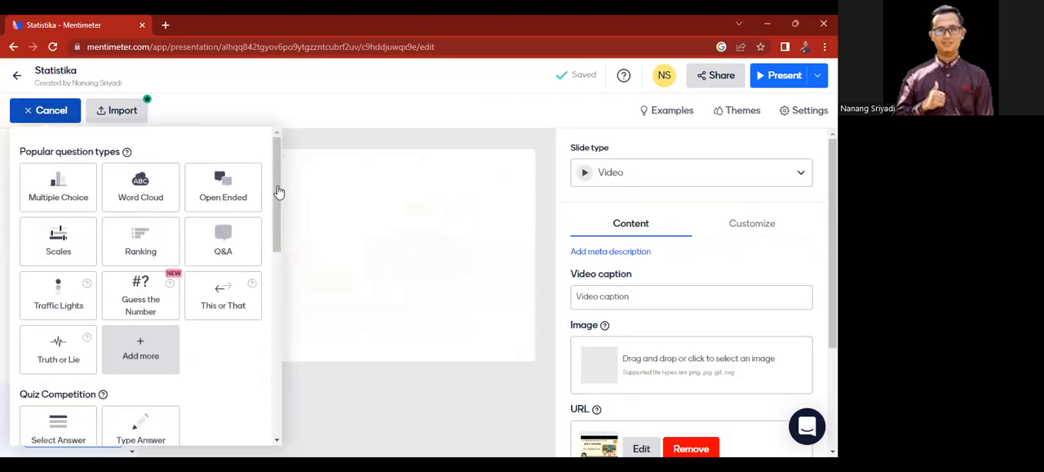
left_click_drag(275, 192, 282, 331)
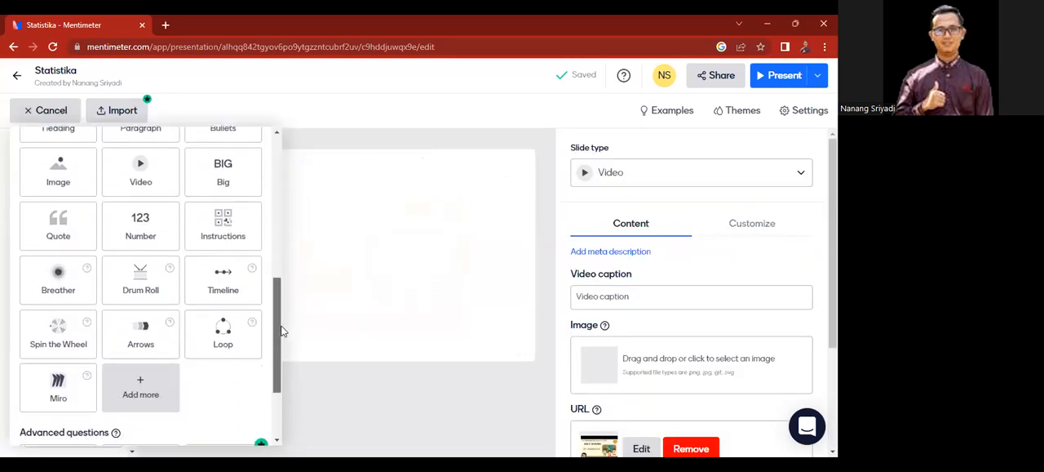
left_click(222, 173)
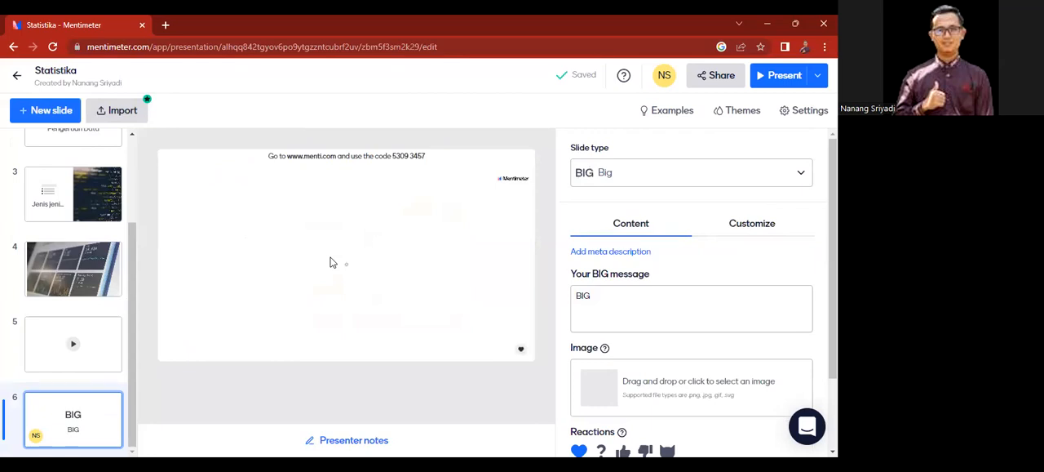
Step: Set the BIG message of the sixth slide to "DATA"
left_click(604, 304)
type("DATA")
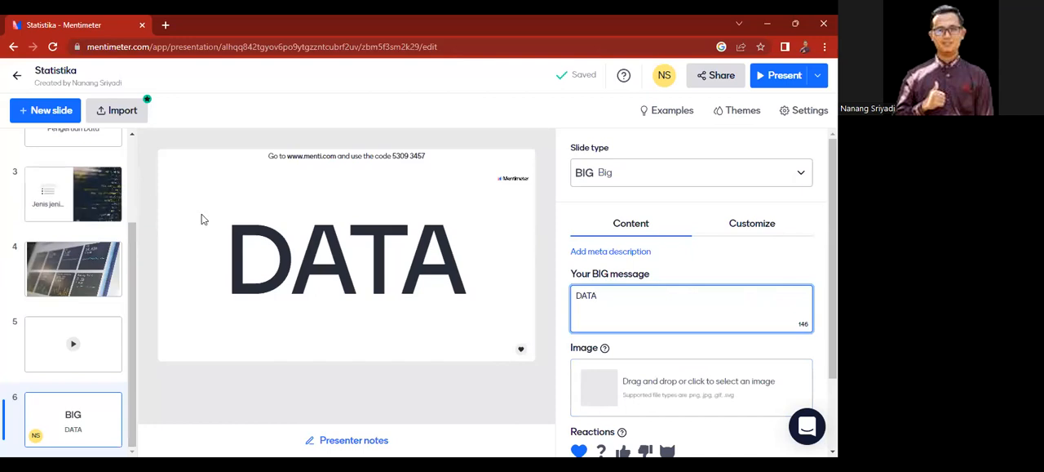
Step: Add a Quote content slide as the seventh slide
left_click(48, 117)
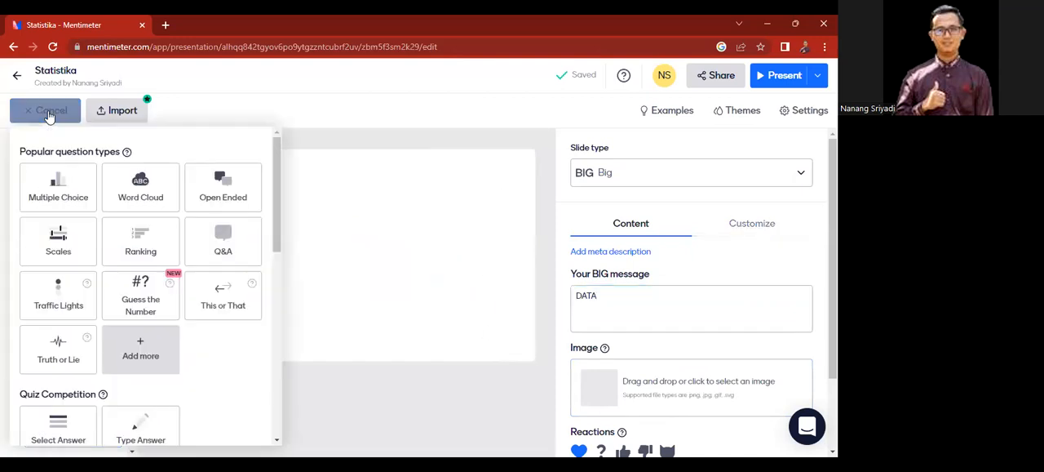
left_click_drag(275, 195, 277, 339)
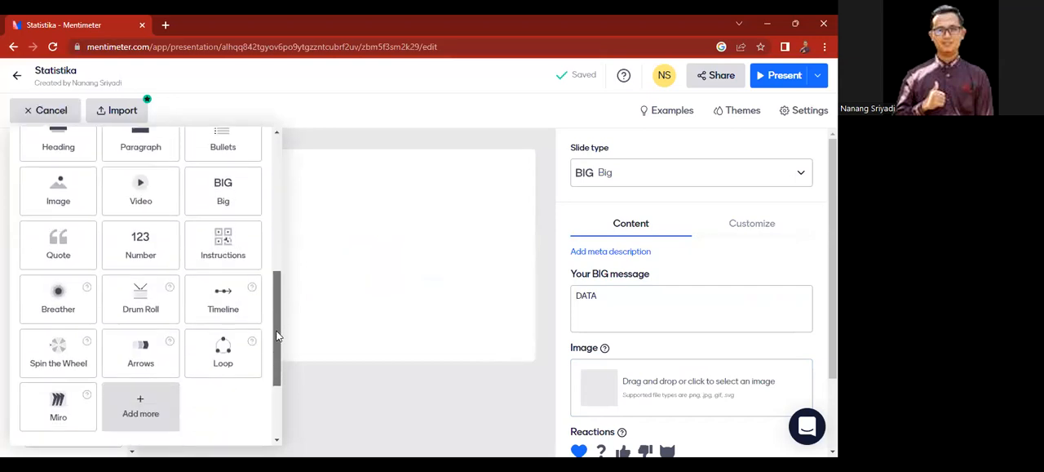
left_click(57, 256)
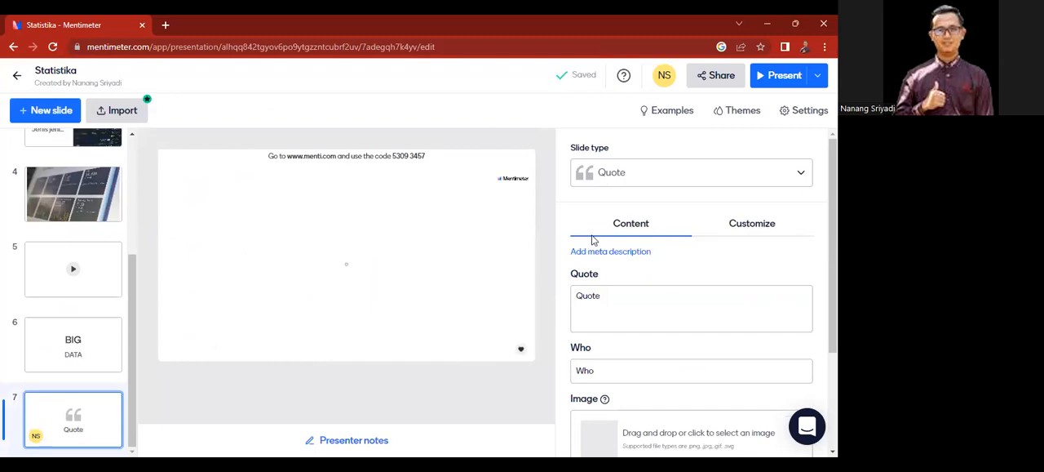
Step: Enter "Data adalah kumpulan informasi" as the quote text of the seventh slide
left_click(601, 317)
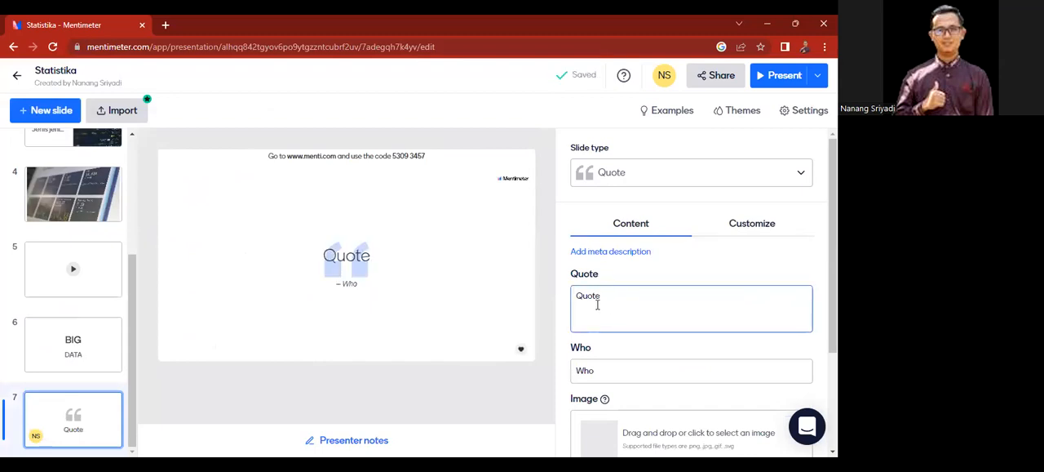
left_click(604, 297)
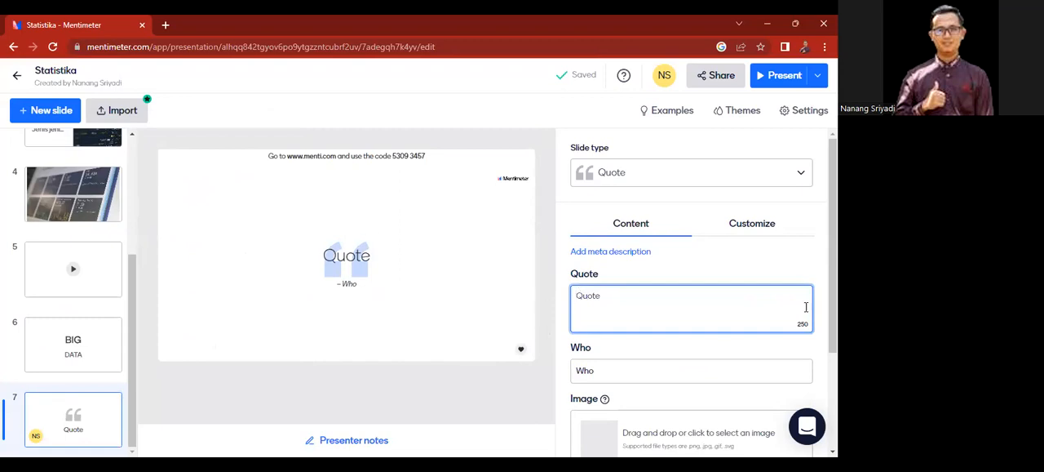
scroll(808, 307, "down", 1)
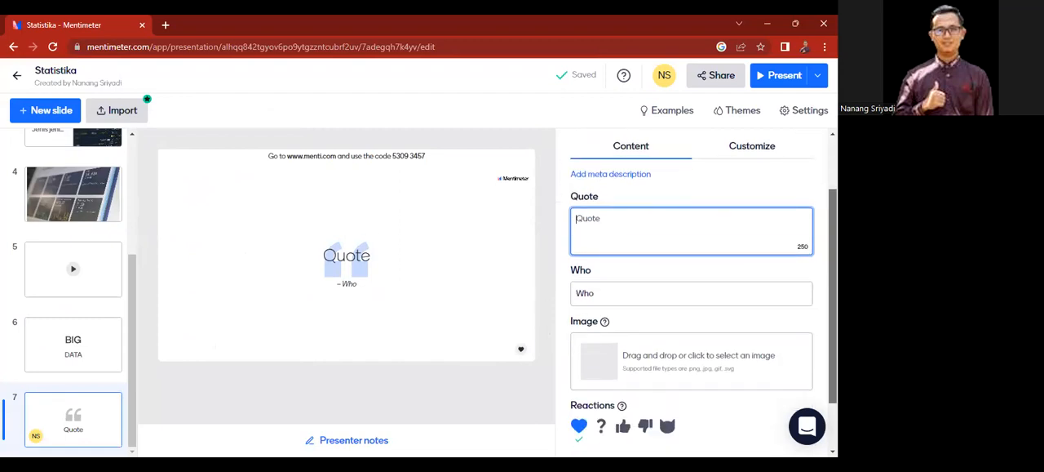
left_click_drag(833, 296, 832, 292)
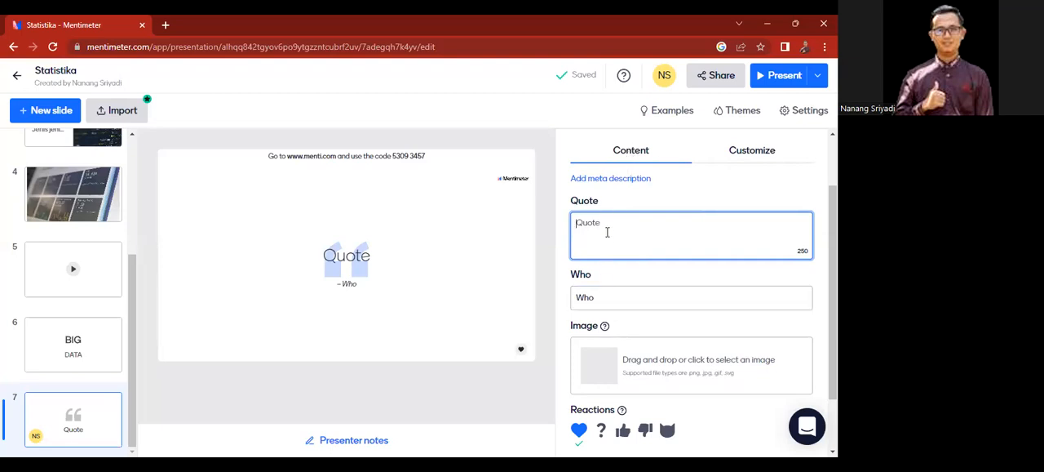
type("sTAT")
key("BackSpace")
key("BackSpace")
key("BackSpace")
key("BackSpace")
type("Dota adall")
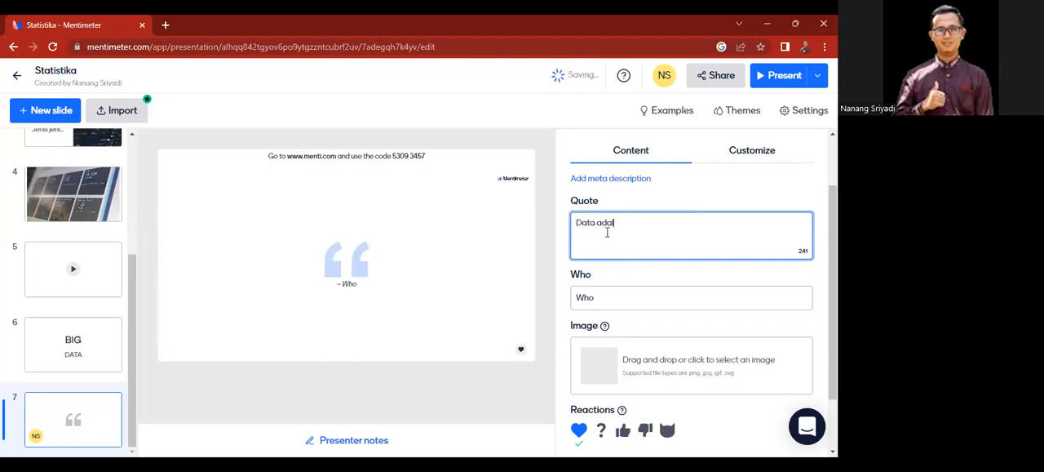
type("h kumpulan informasi")
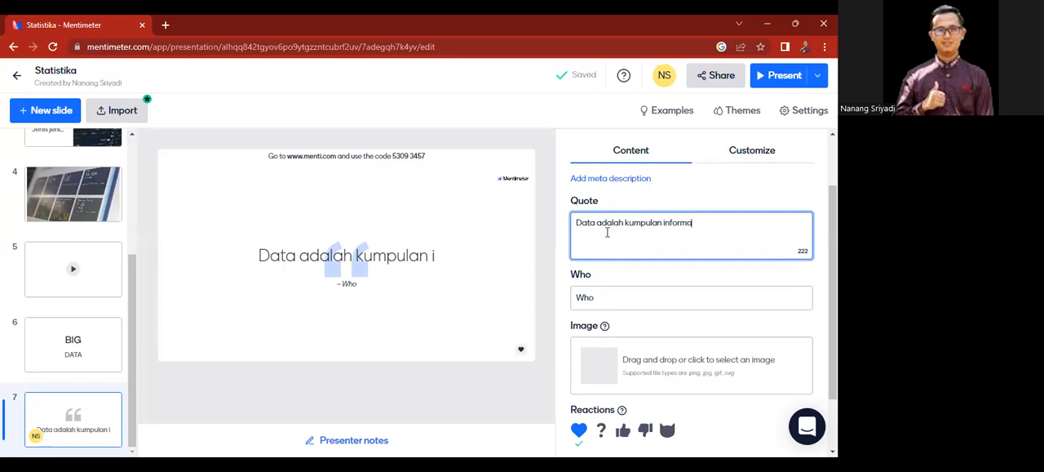
Step: Enter the quote author's first name in the Who field of the seventh slide
left_click(586, 300)
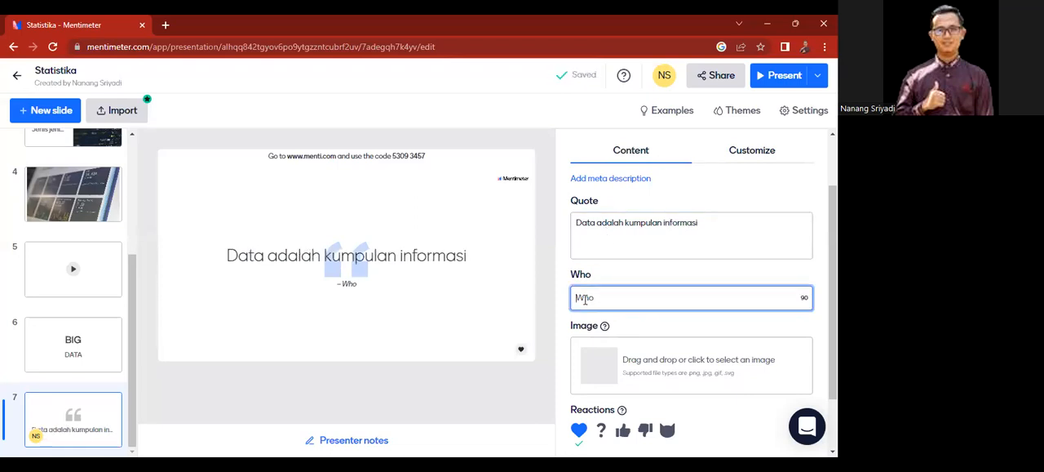
type("Nanang")
Step: Add a Number content slide as the eighth slide
left_click(44, 115)
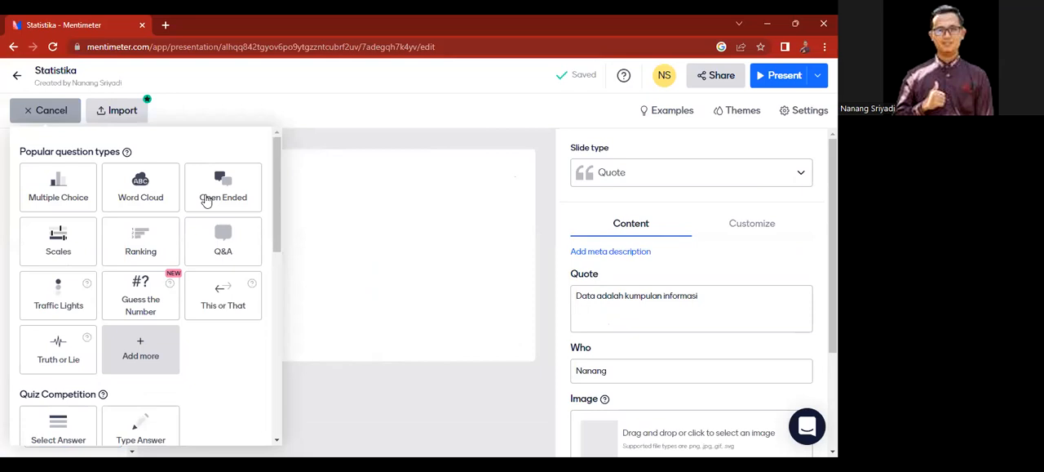
left_click_drag(278, 212, 273, 349)
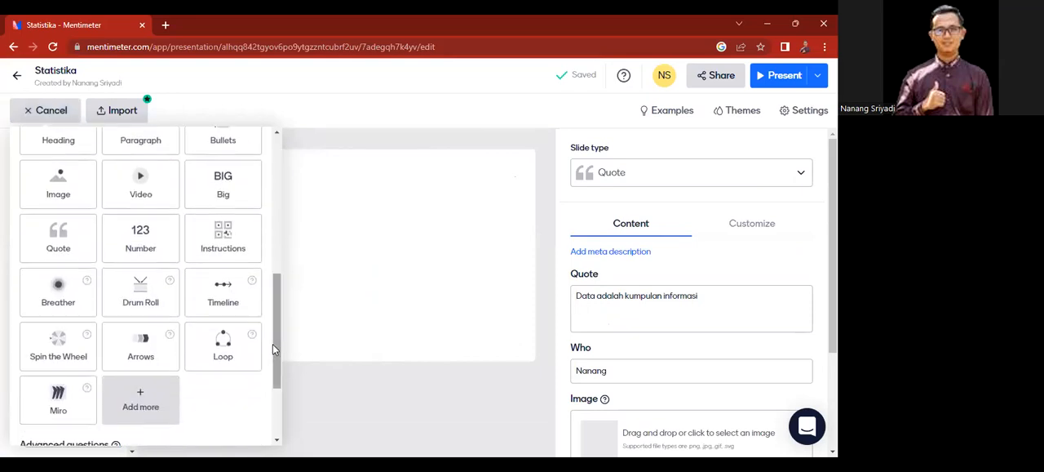
left_click(146, 242)
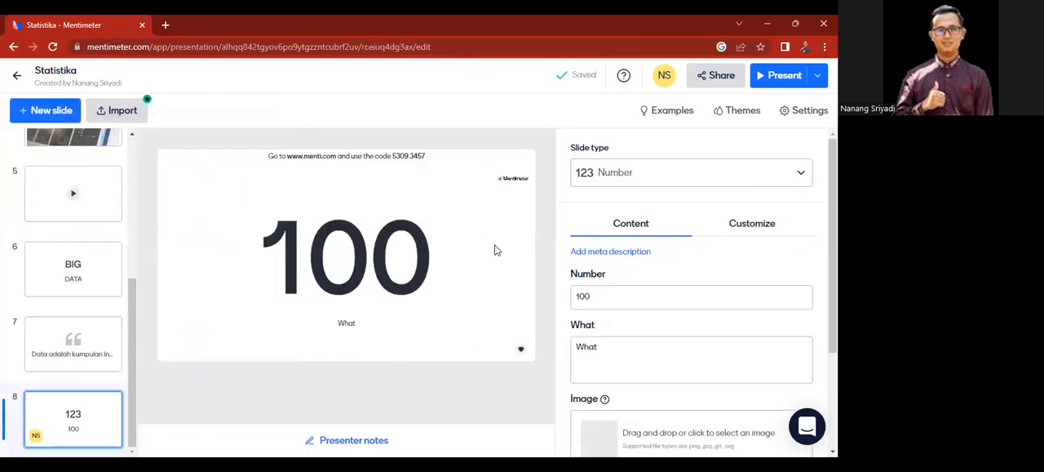
Step: Set the number shown on the eighth slide to 2
left_click(605, 298)
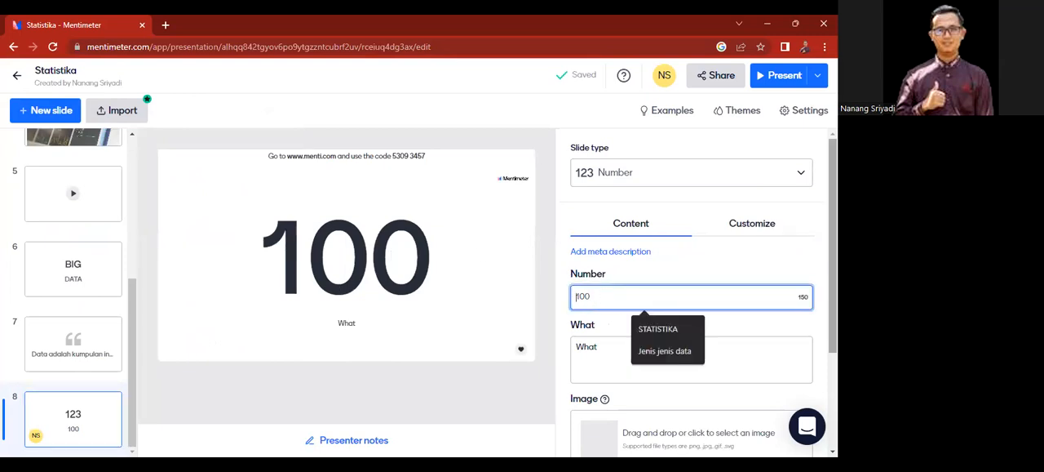
scroll(832, 244, "down", 1)
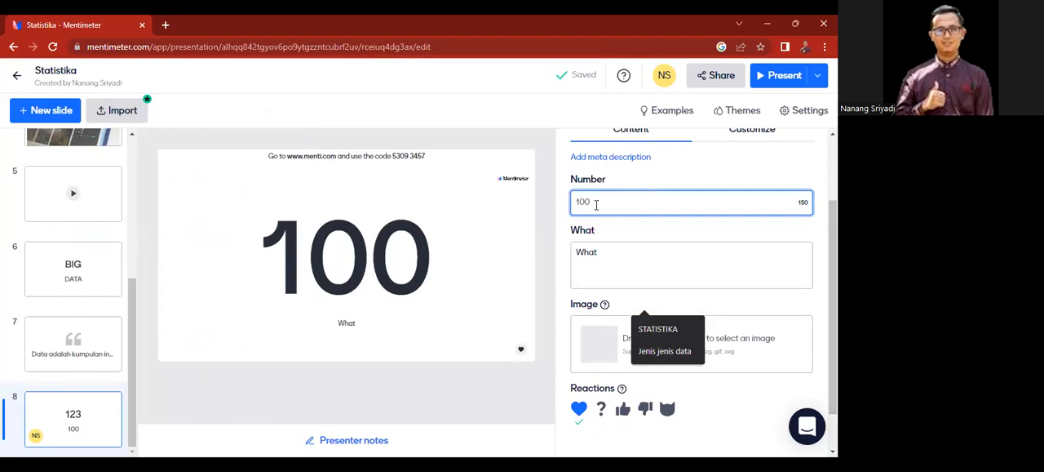
type("2")
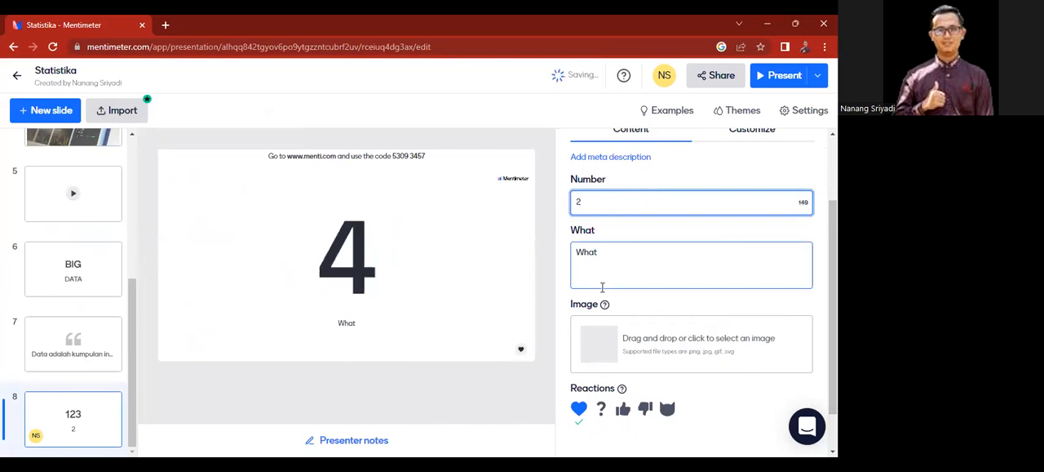
left_click(611, 259)
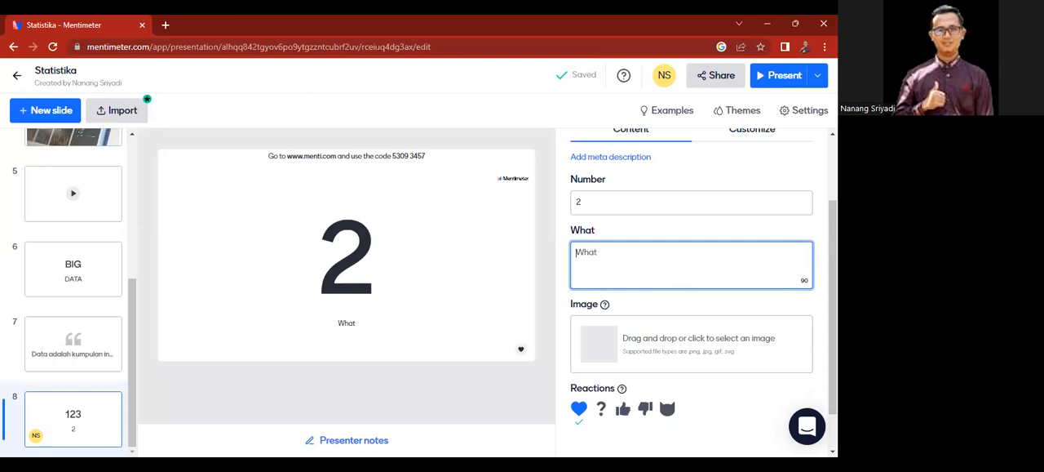
Step: Enable the thumbs-up and thumbs-down reactions on the Number slide and turn off its heart reaction
scroll(609, 266, "down", 1)
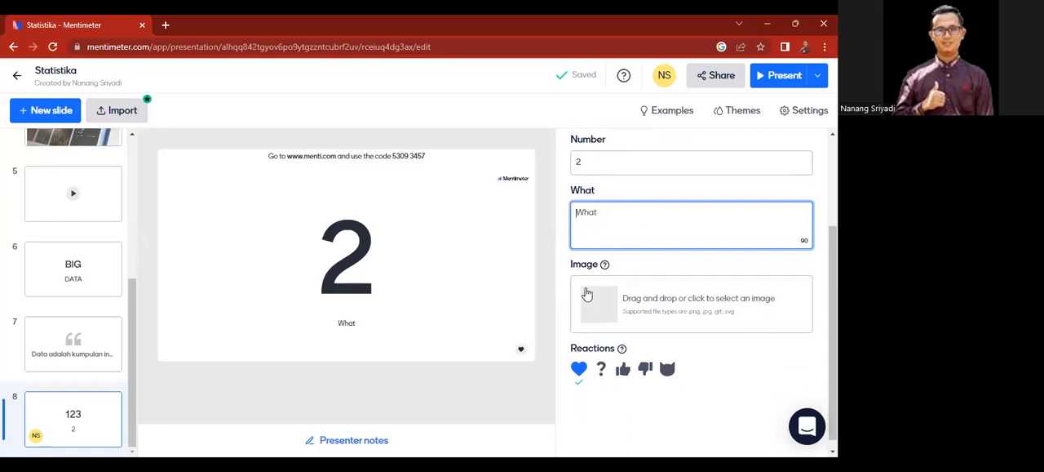
left_click(625, 375)
left_click(626, 377)
left_click(648, 372)
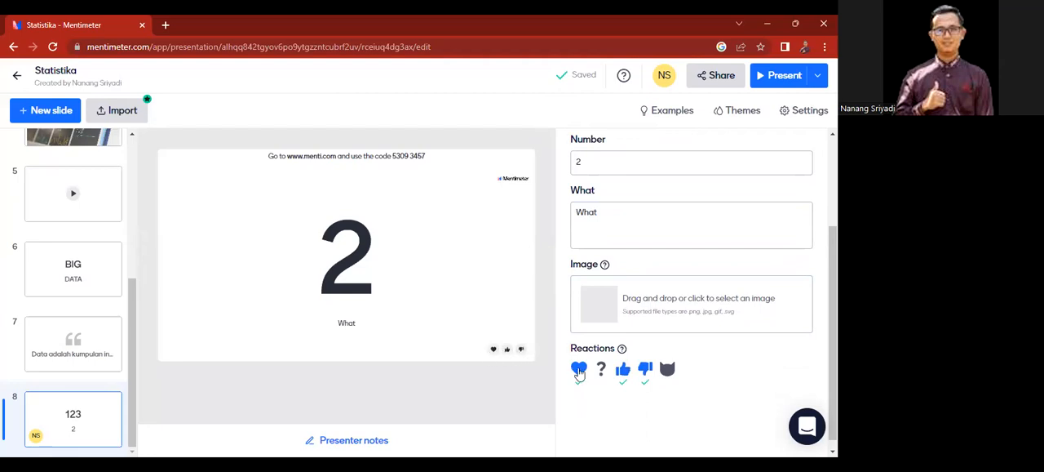
left_click(625, 374)
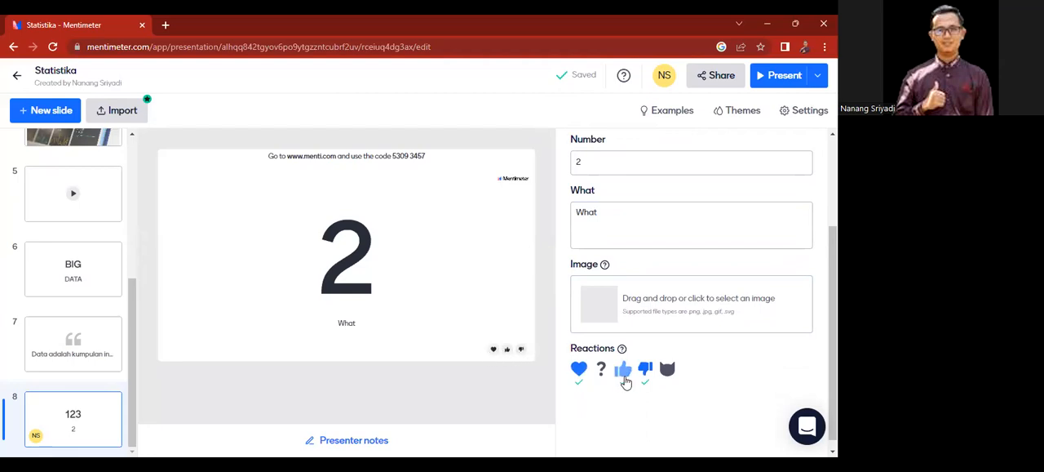
left_click(579, 370)
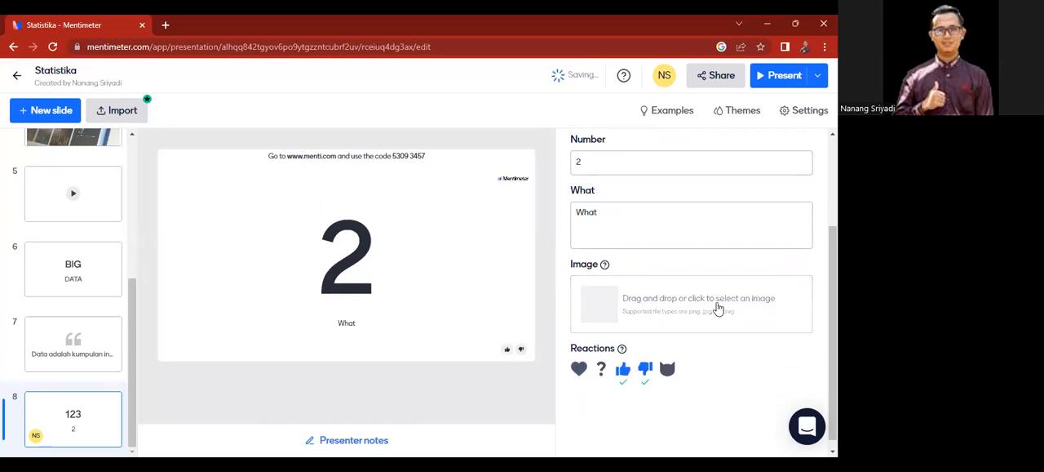
left_click_drag(833, 352, 833, 364)
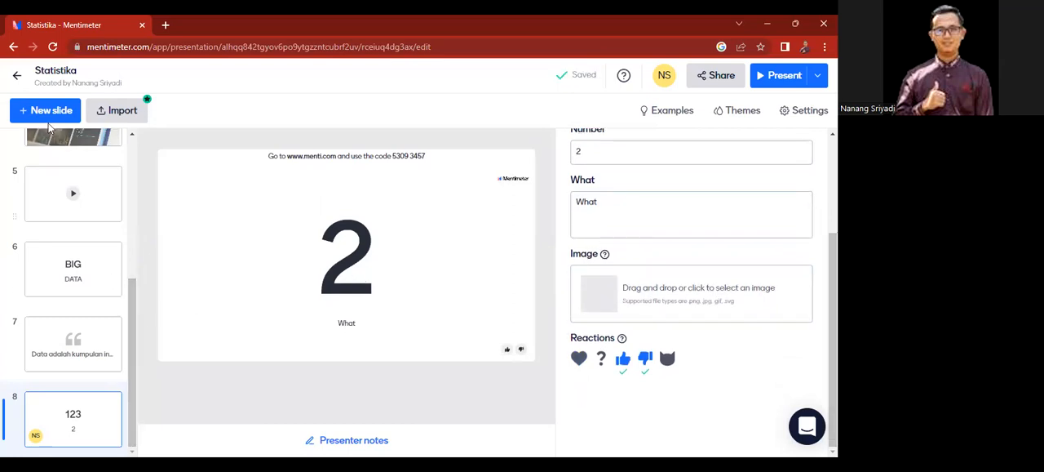
Step: Add an Instructions content slide and move it to the first position in the presentation
left_click(46, 114)
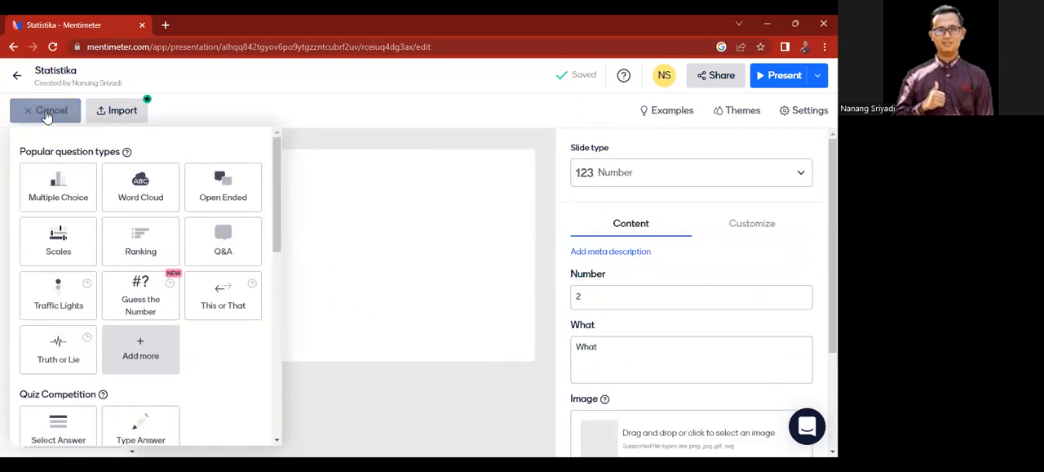
left_click_drag(277, 212, 278, 343)
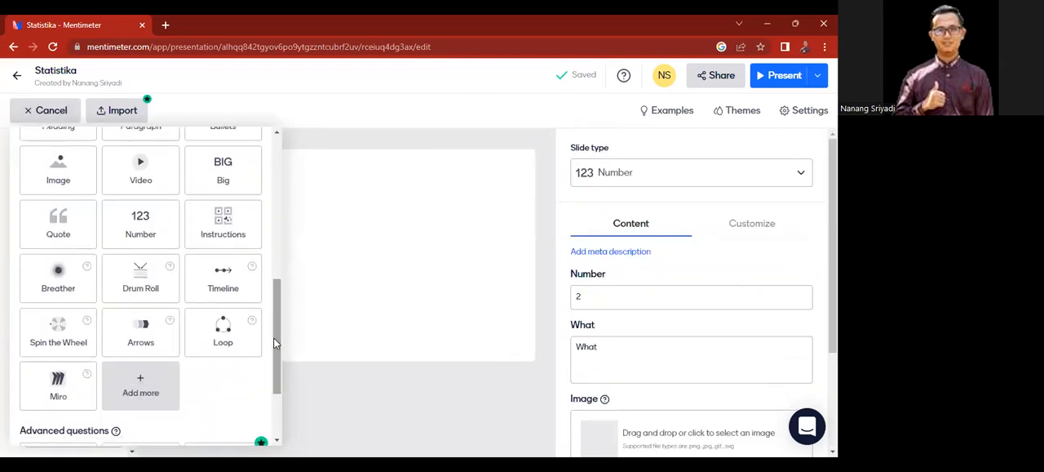
left_click(222, 234)
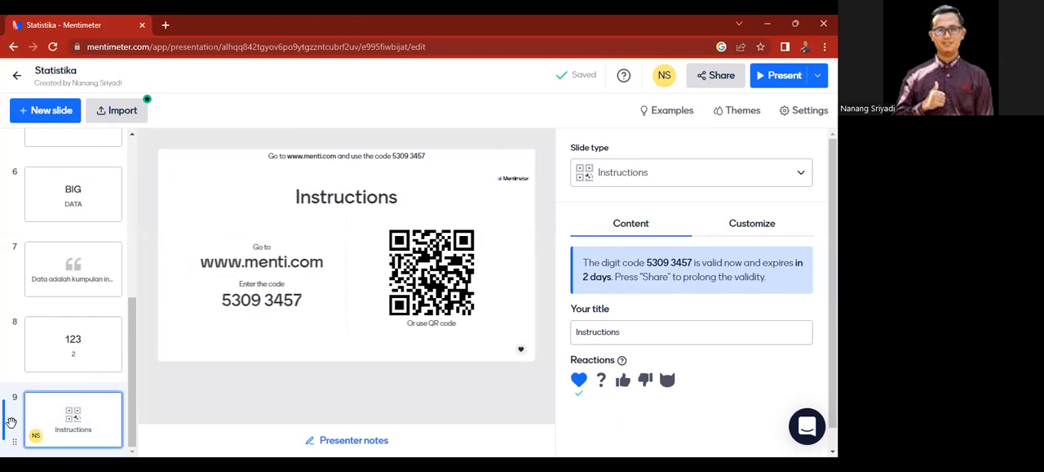
left_click_drag(11, 419, 10, 172)
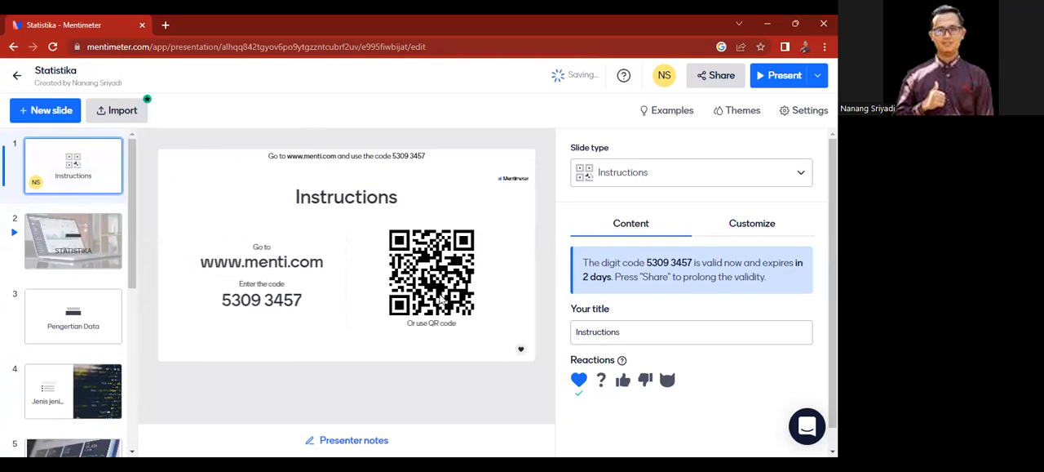
Step: Add a Breather content slide after the Number slide, as the tenth slide
left_click_drag(134, 200, 131, 365)
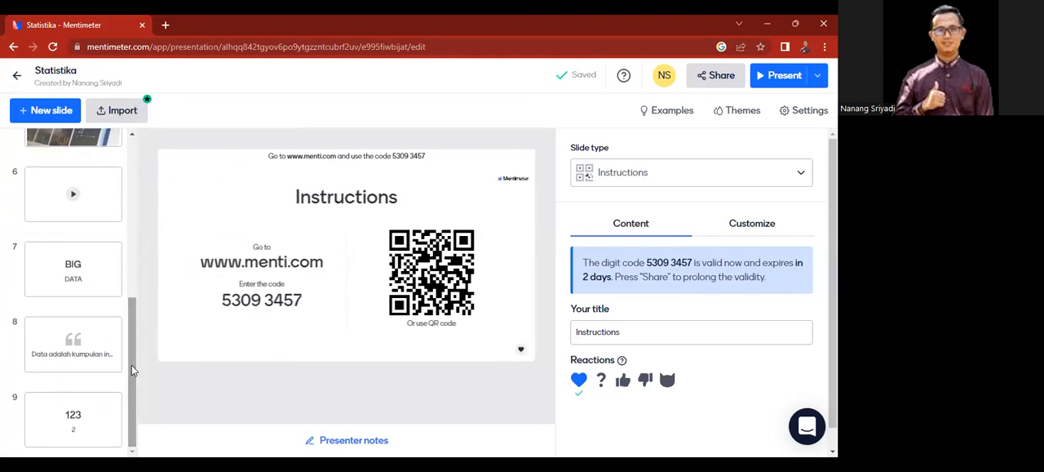
left_click(70, 418)
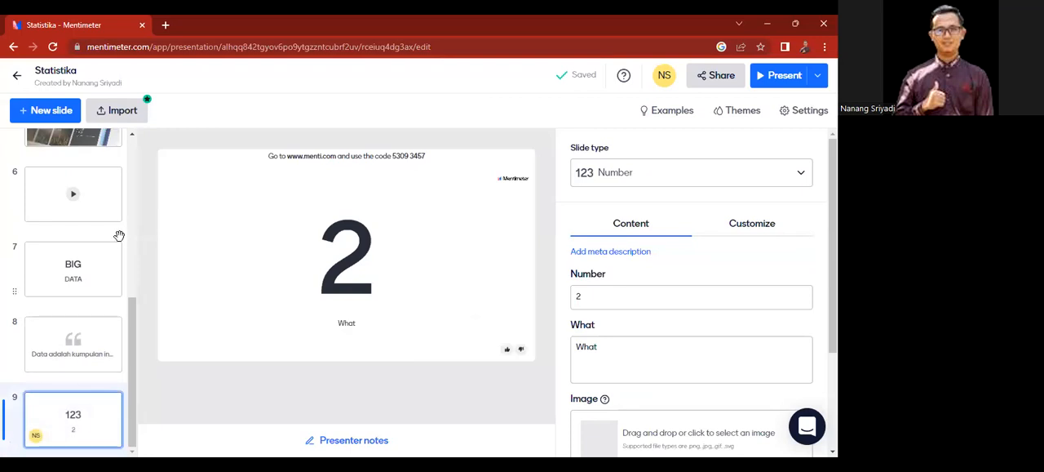
left_click(48, 118)
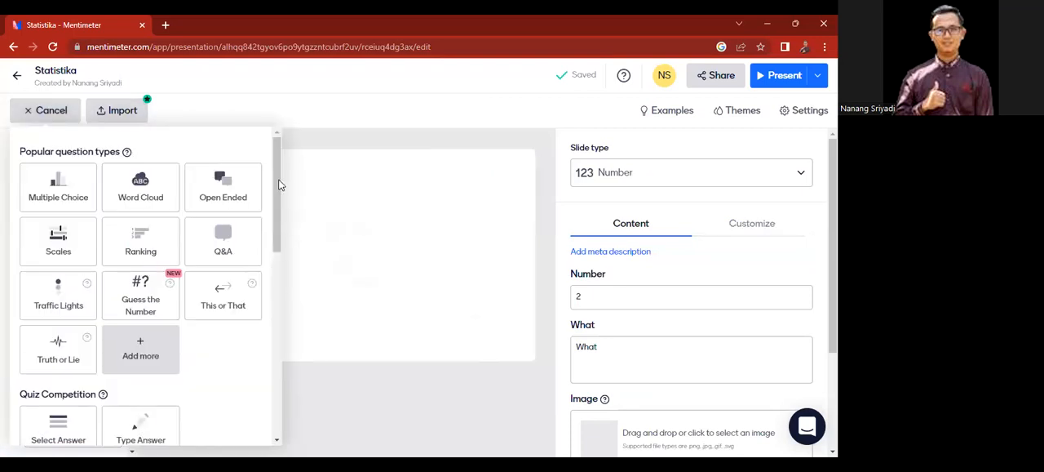
left_click_drag(278, 185, 278, 335)
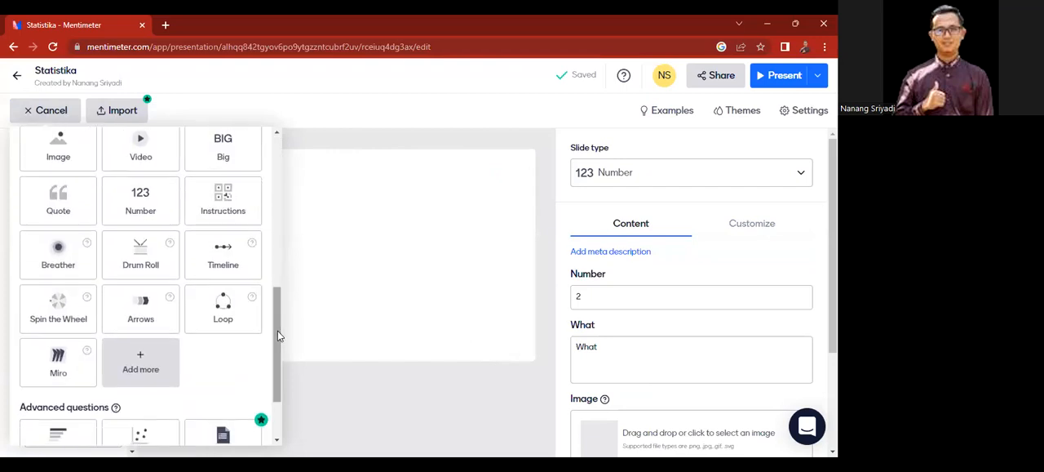
left_click(56, 270)
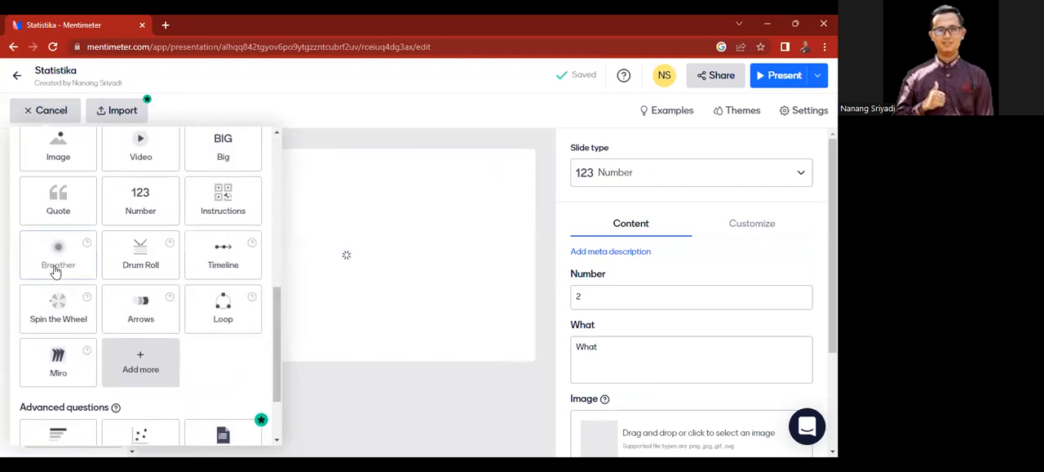
left_click(56, 271)
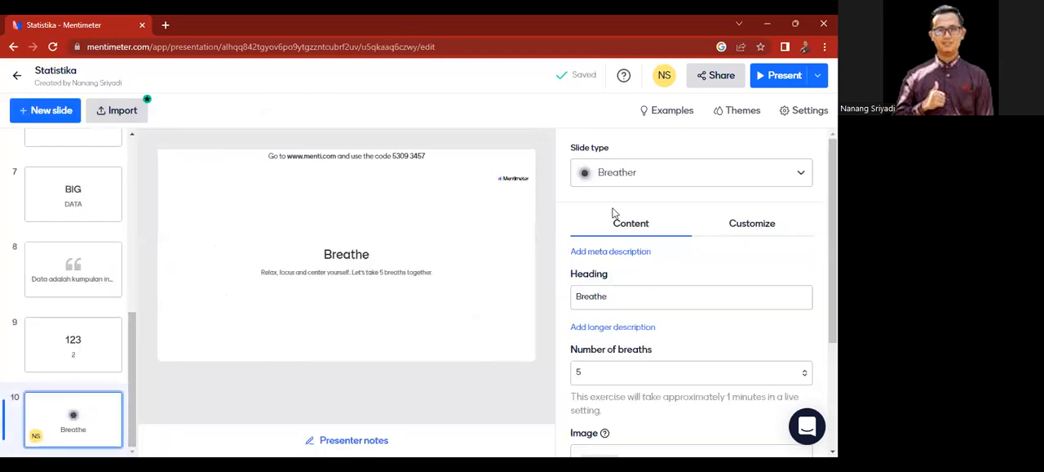
Step: Set the number of breaths on the Breather slide to 3
scroll(694, 294, "down", 2)
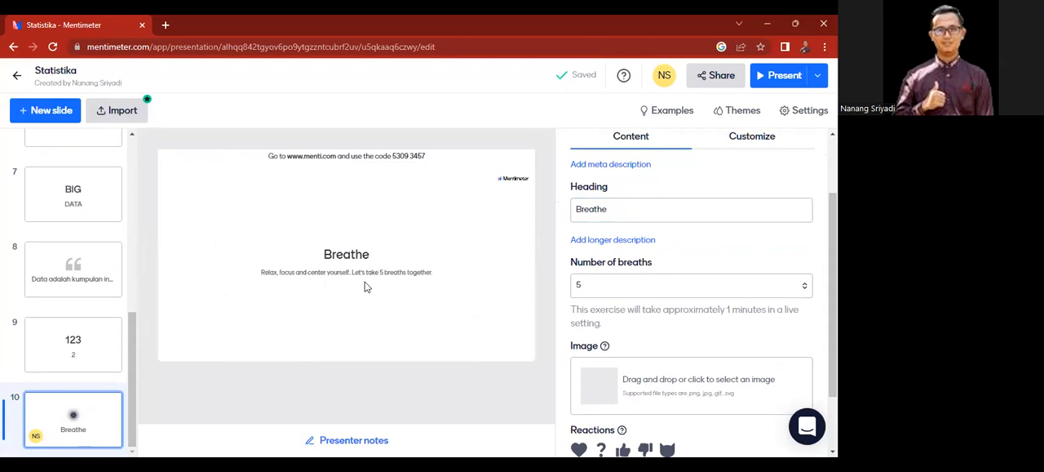
left_click(806, 288)
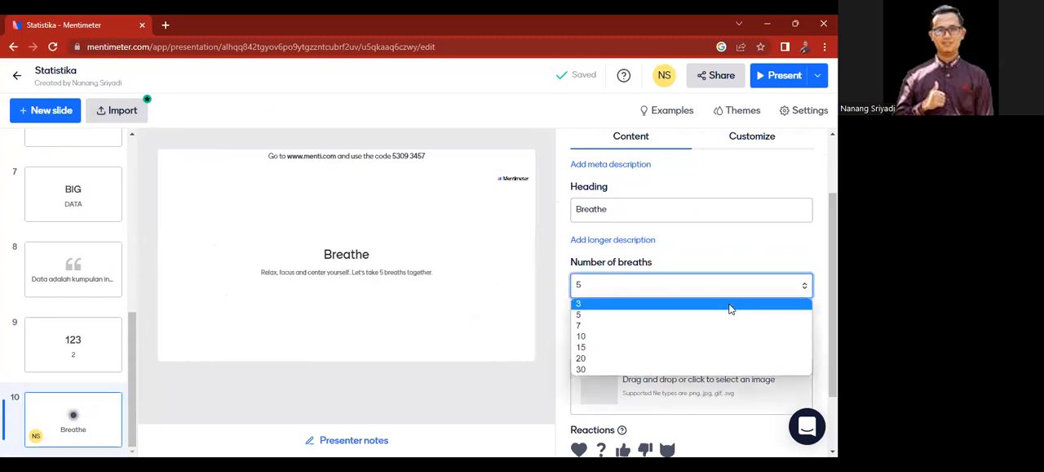
left_click(729, 304)
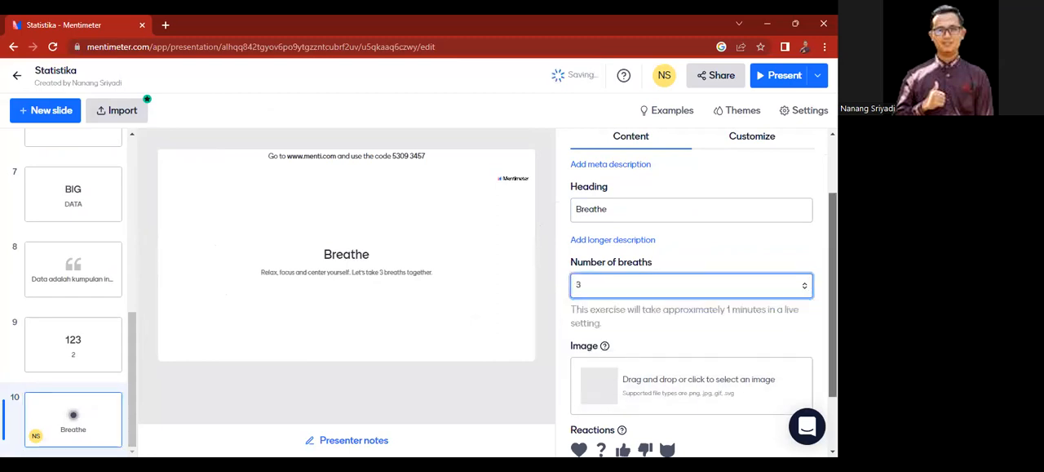
scroll(730, 310, "down", 1)
scroll(692, 285, "down", 1)
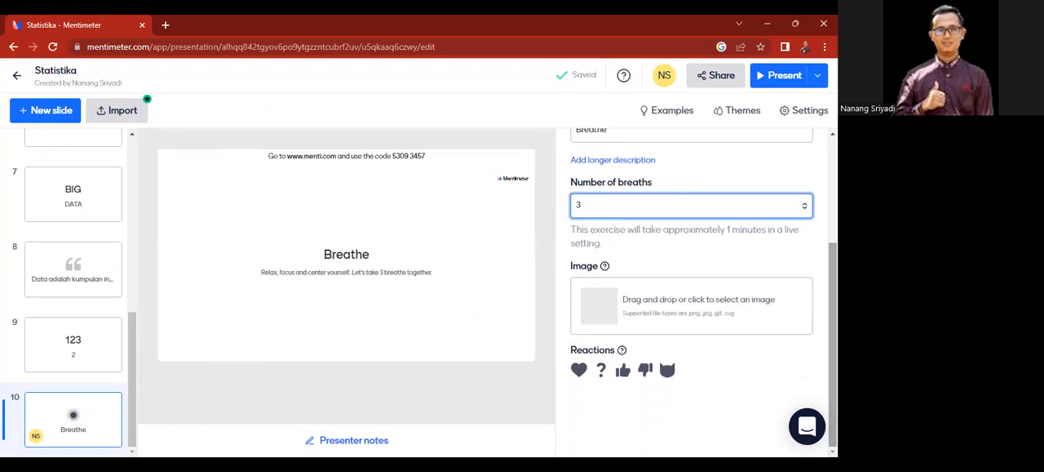
Step: Add a Drum Roll content slide as the eleventh slide
left_click(47, 122)
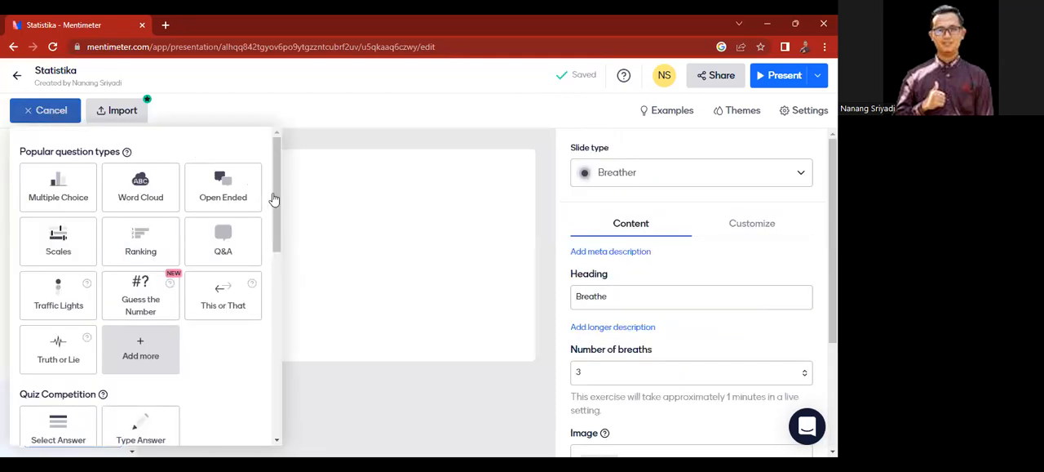
left_click_drag(273, 195, 276, 355)
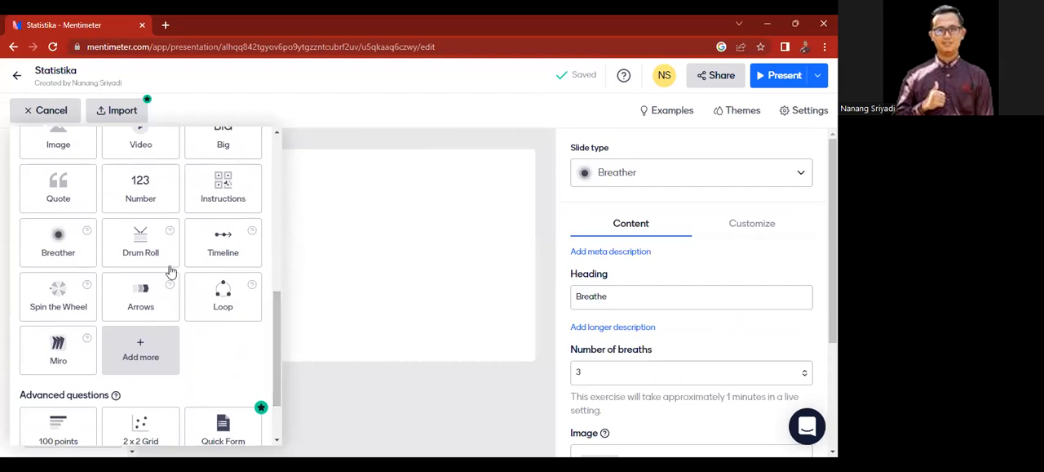
left_click(138, 252)
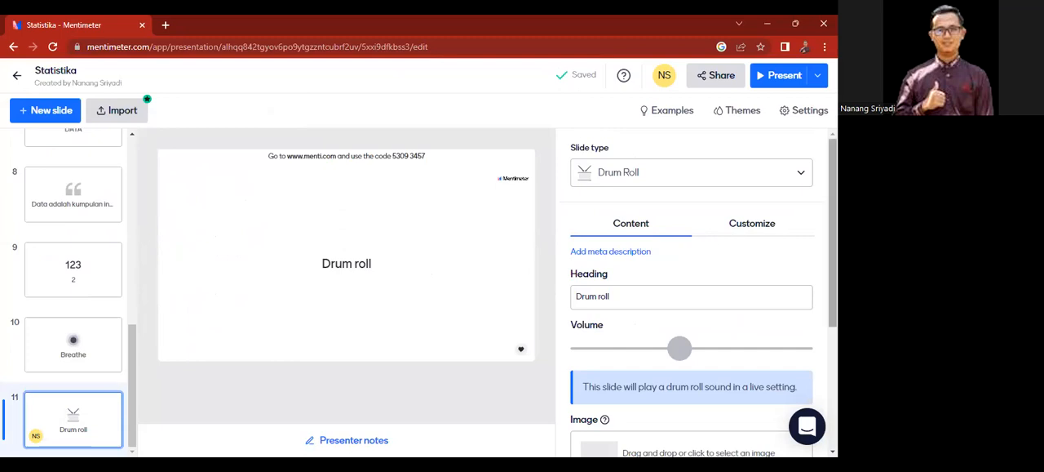
Step: Raise the volume of the Drum Roll slide to about three quarters of its range
scroll(692, 294, "down", 2)
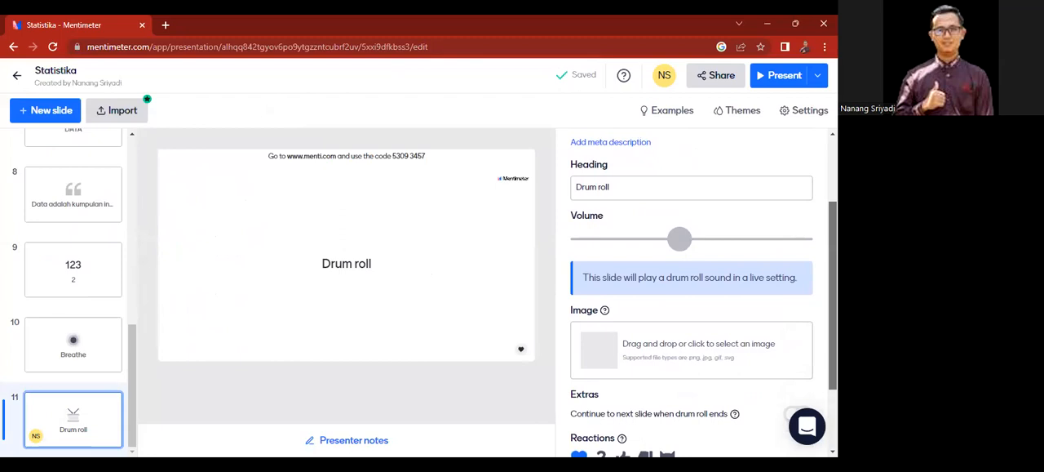
scroll(783, 282, "up", 1)
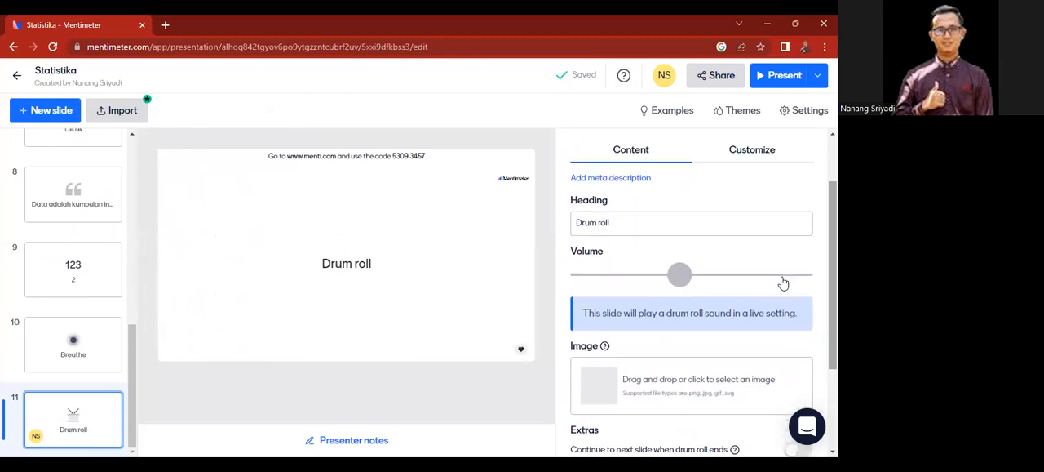
left_click_drag(682, 276, 744, 277)
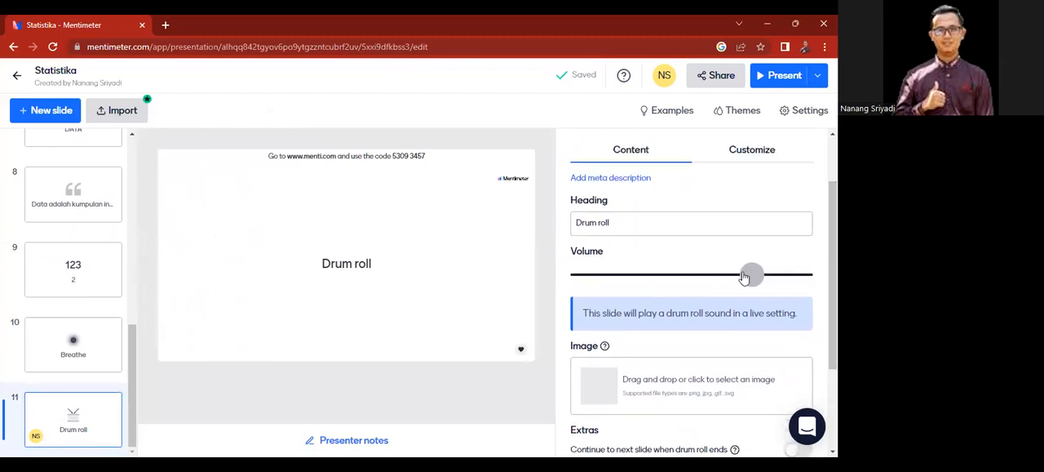
scroll(744, 278, "down", 2)
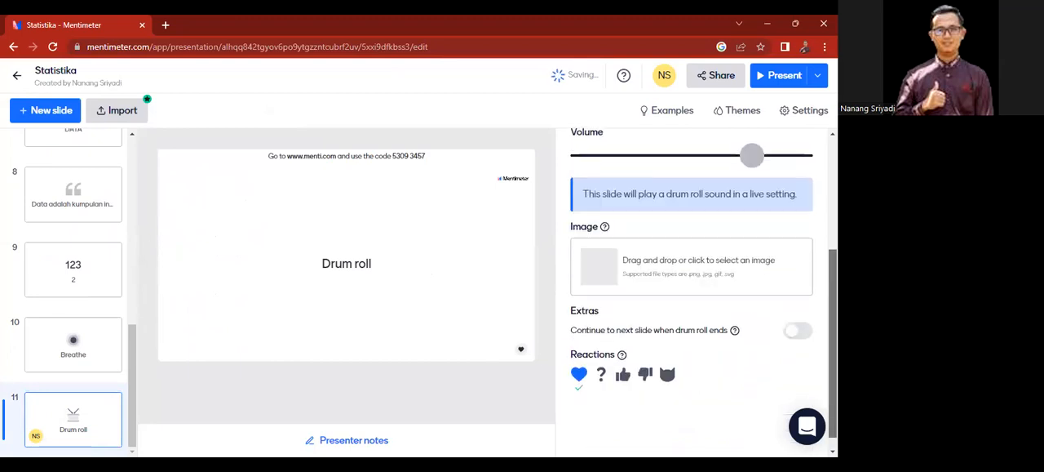
Step: Add a Timeline content slide as the twelfth slide
left_click(45, 114)
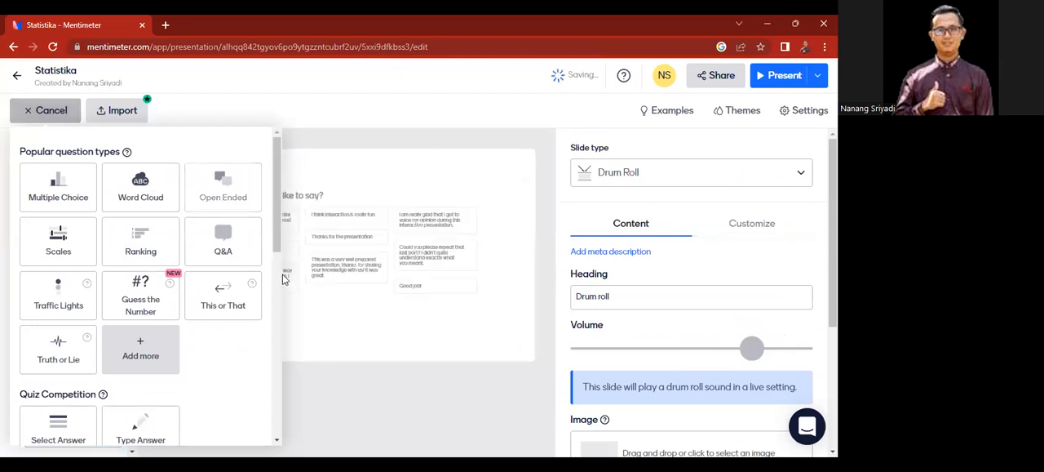
scroll(278, 248, "down", 3)
scroll(280, 281, "down", 1)
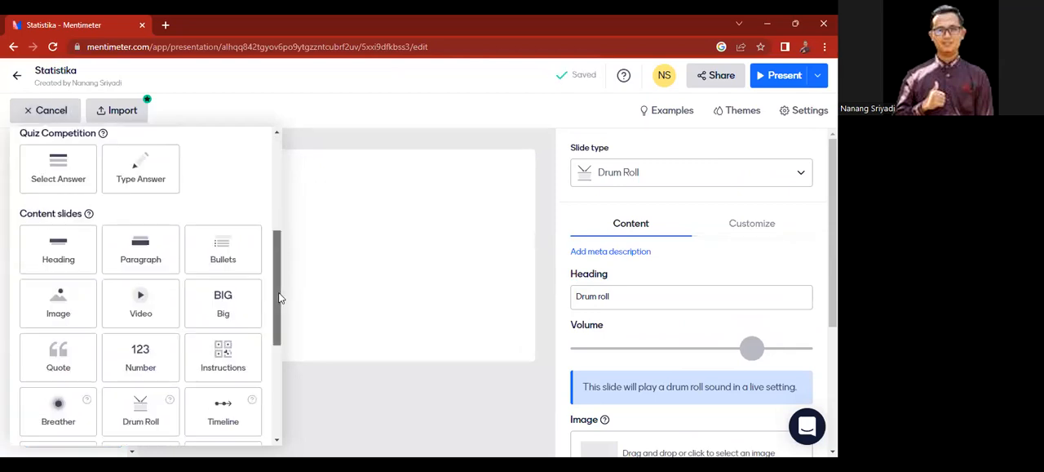
scroll(275, 322, "down", 3)
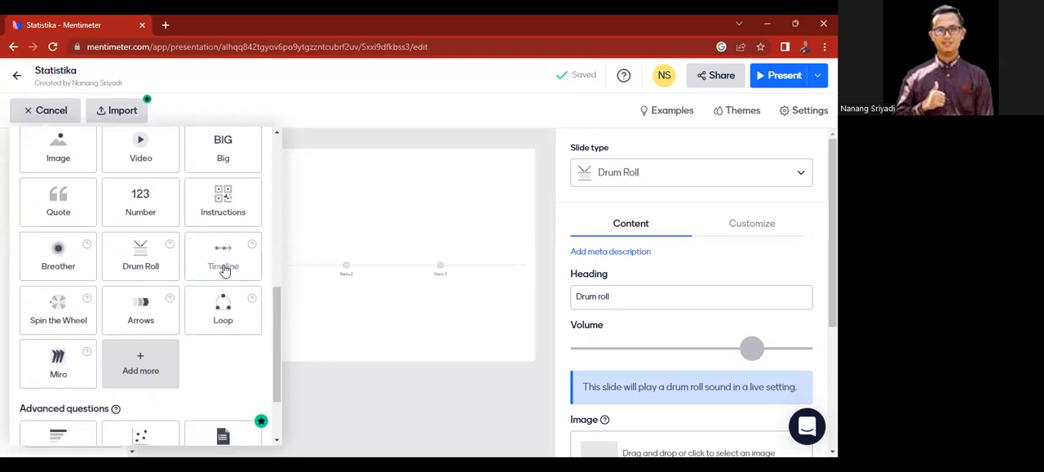
left_click(225, 270)
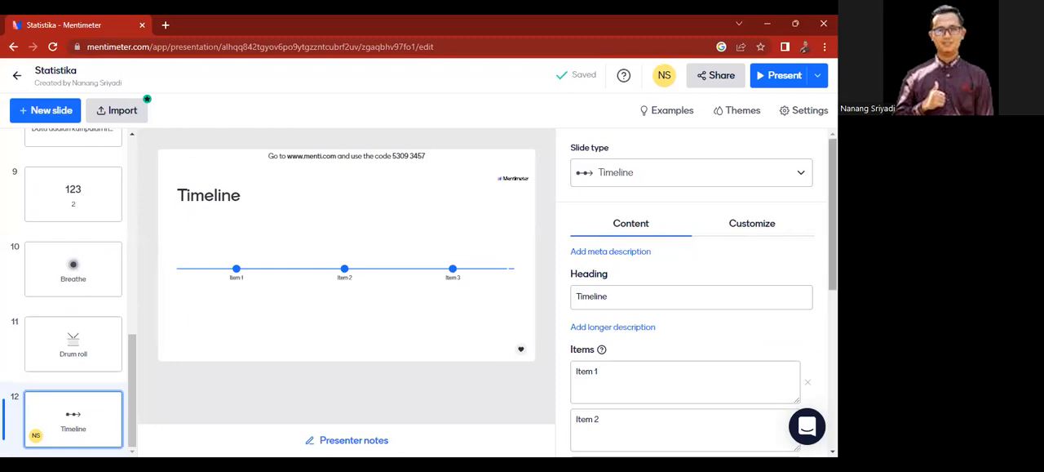
Step: Name the first item on the Timeline slide "Pengenalan fitur"
scroll(692, 285, "down", 2)
left_click(629, 240)
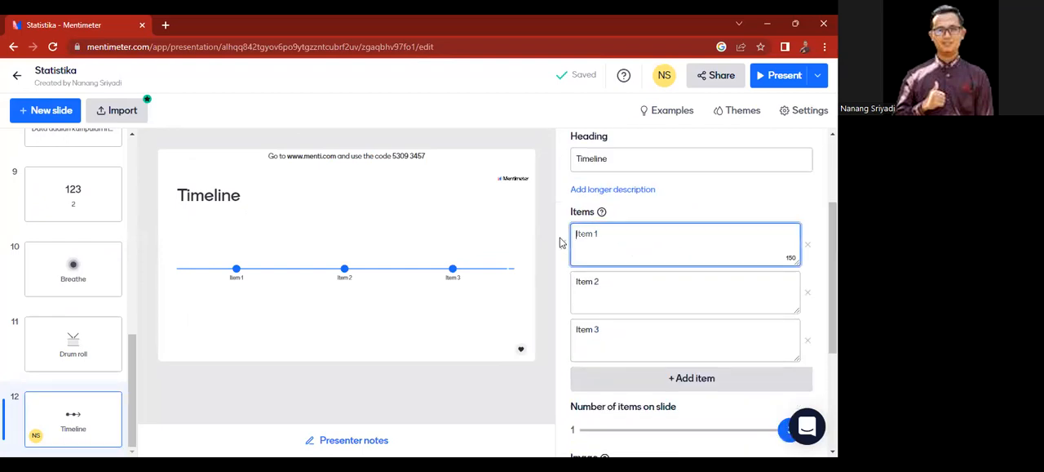
type("PE")
key("BackSpace")
key("BackSpace")
key("BackSpace")
key("BackSpace")
key("BackSpace")
key("BackSpace")
type("engenalan fitur")
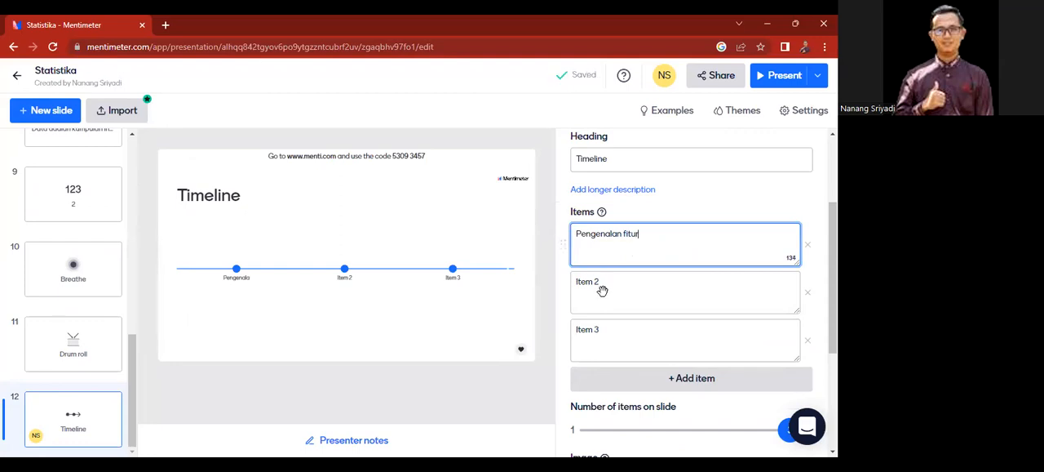
Step: Name the Timeline slide's second item "Content Slide" and its third item "Quiz"
left_click(605, 292)
type("Content Slide")
left_click(614, 335)
type("Quiz")
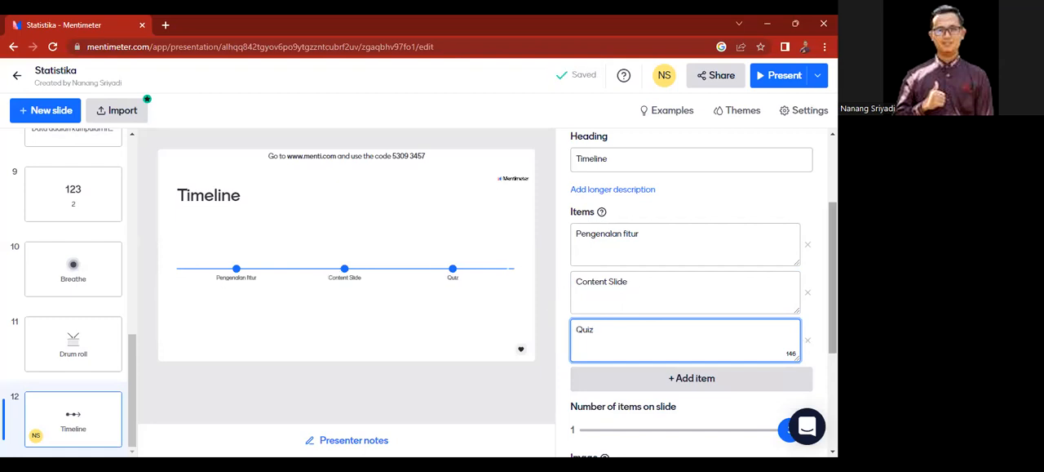
Step: Try adding a fourth item to the Timeline slide, and delete that unnamed item again
scroll(690, 264, "down", 2)
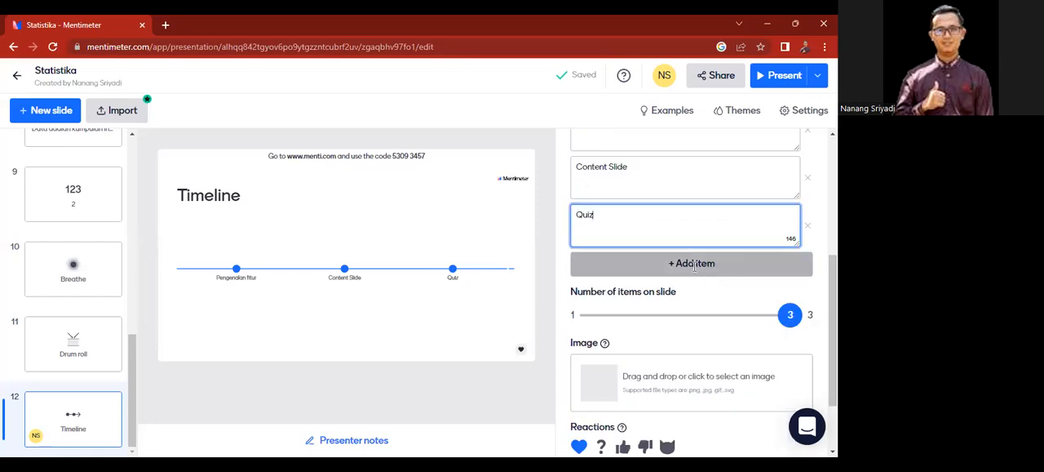
left_click(695, 264)
left_click(793, 277)
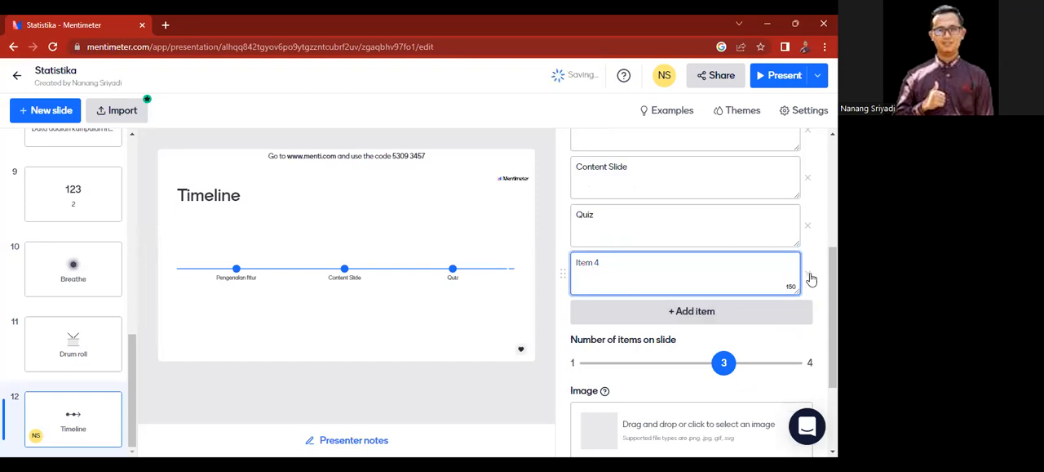
left_click(808, 276)
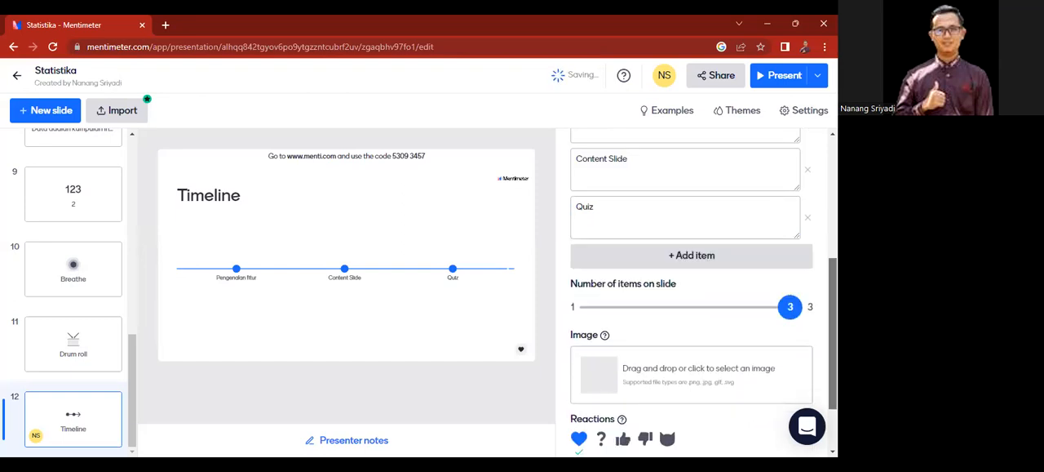
scroll(692, 293, "down", 1)
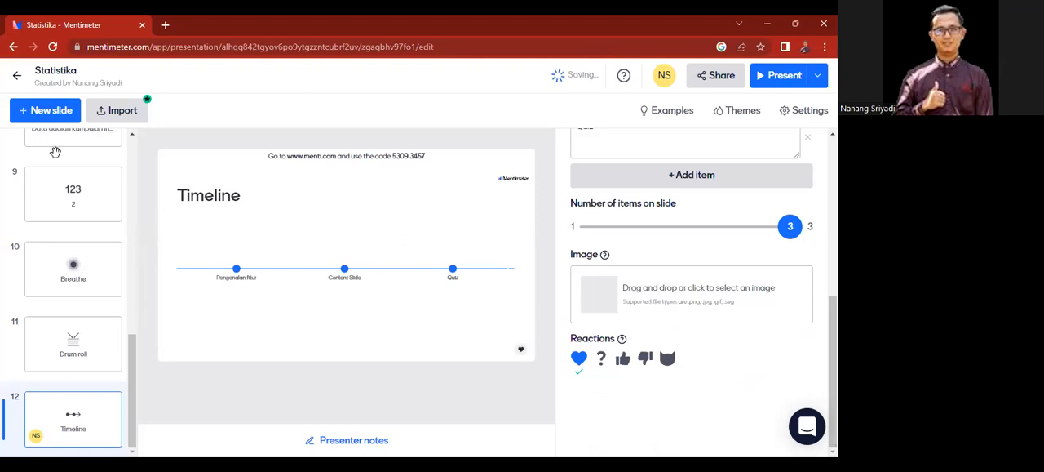
Step: Add a Spin the Wheel content slide as the thirteenth slide
left_click(43, 118)
left_click_drag(279, 221, 284, 328)
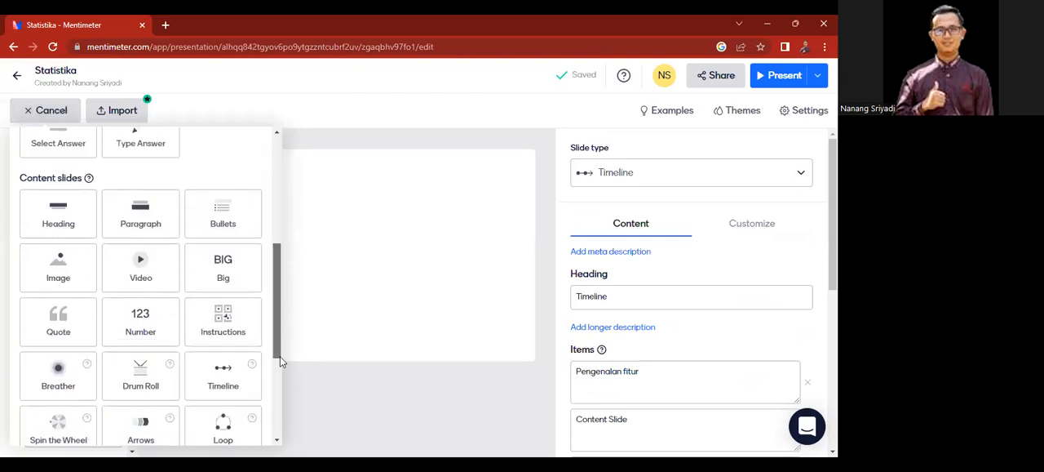
scroll(280, 355, "down", 2)
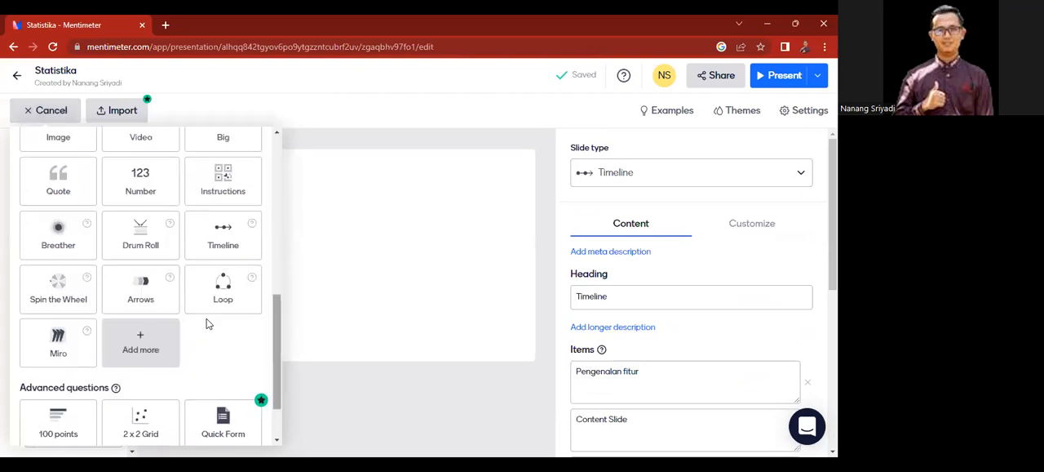
left_click(58, 301)
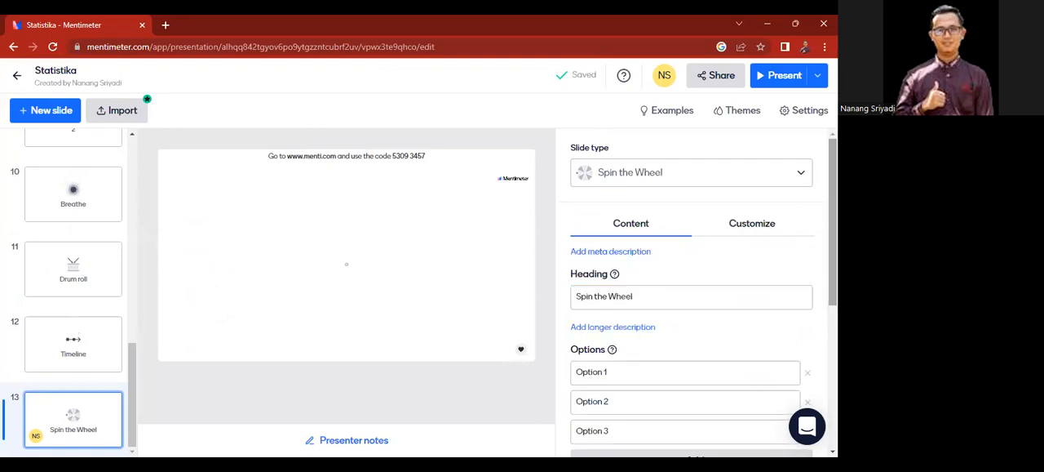
Step: Fill in the three existing options of the Spin the Wheel slide with students' first names
scroll(692, 293, "down", 2)
scroll(621, 204, "up", 1)
left_click(621, 204)
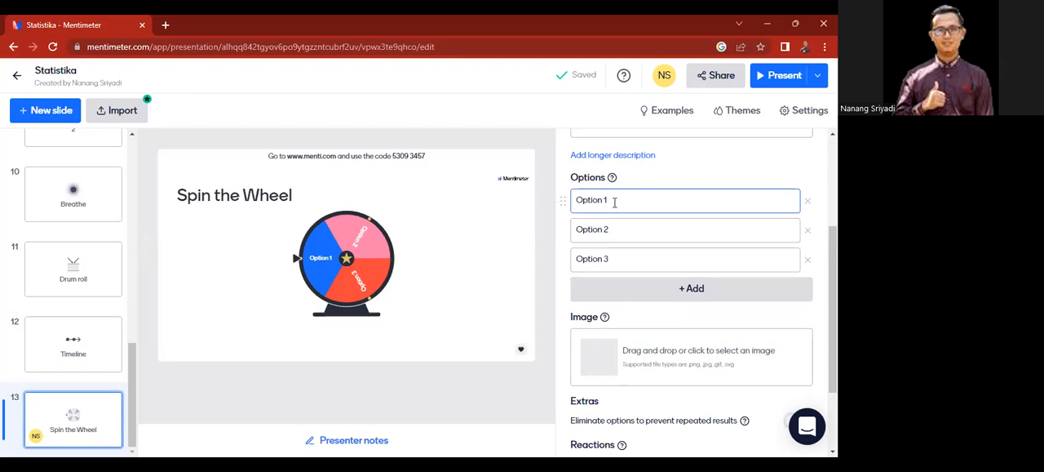
left_click(614, 201)
type("Ahmad")
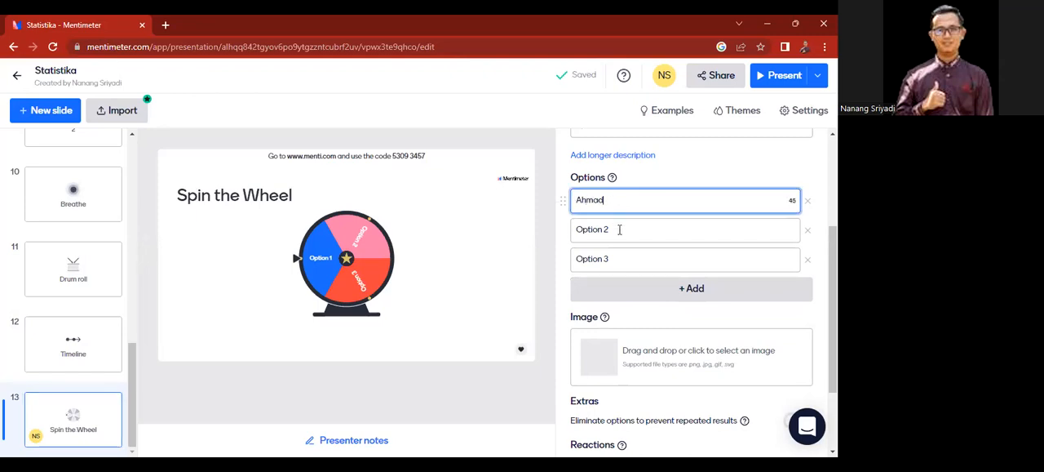
left_click(620, 229)
type("Dani")
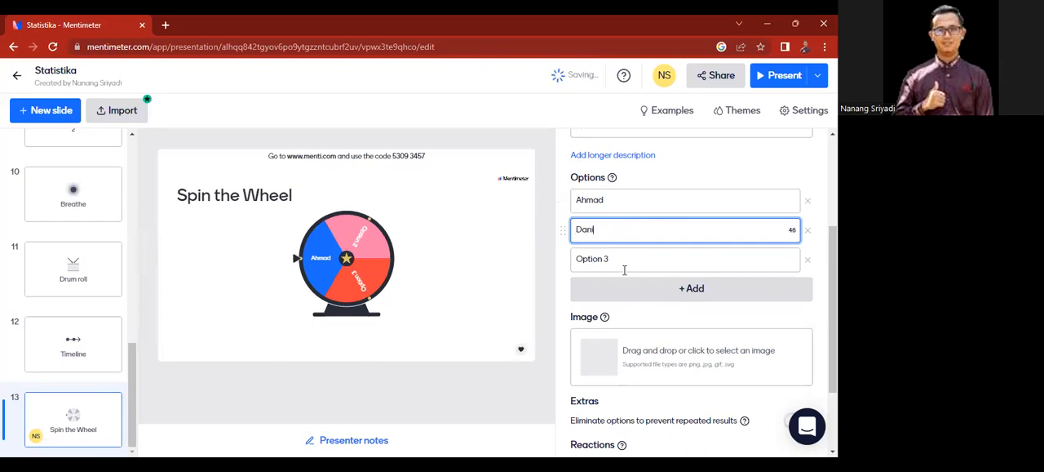
left_click(623, 262)
type("Fatul")
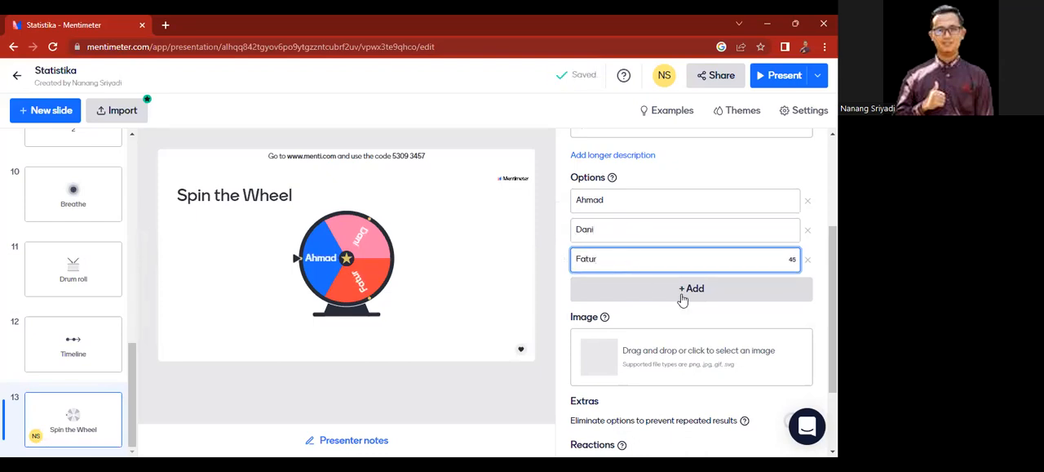
Step: Add a fourth option to the wheel and enter another student's first name for it
left_click(632, 284)
type("Jaka")
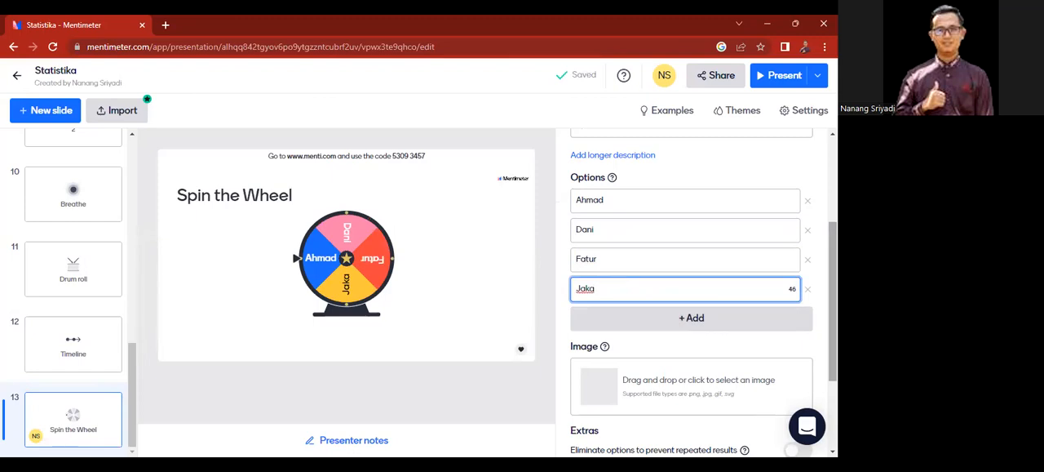
scroll(702, 278, "down", 3)
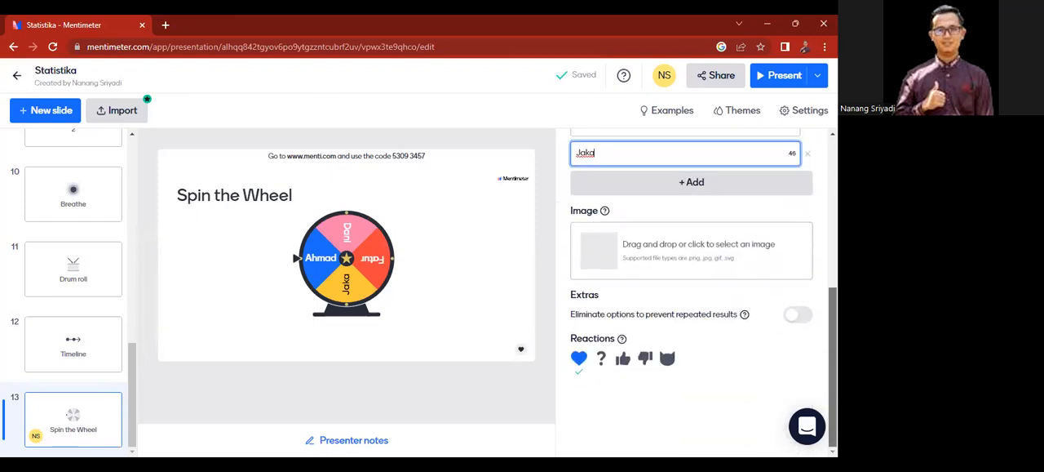
scroll(692, 285, "up", 5)
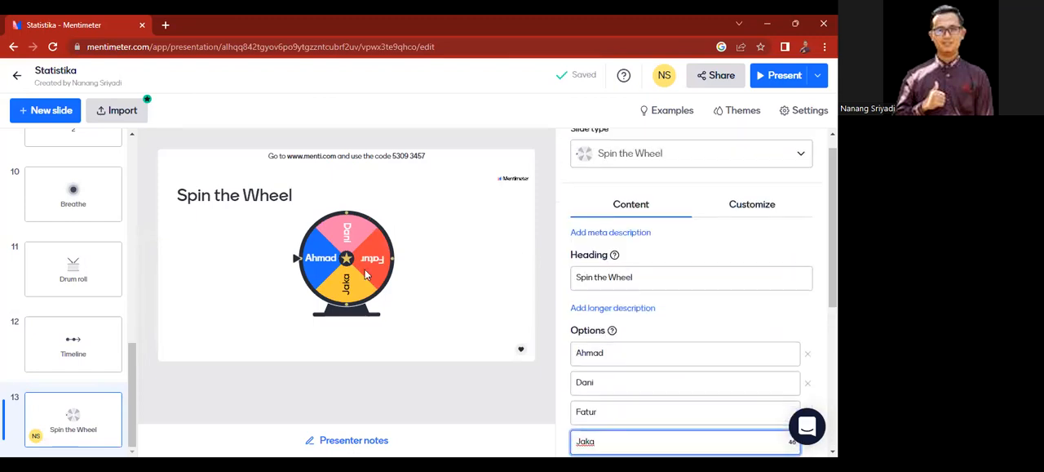
Step: Add an Arrows content slide as the fourteenth slide
left_click(50, 115)
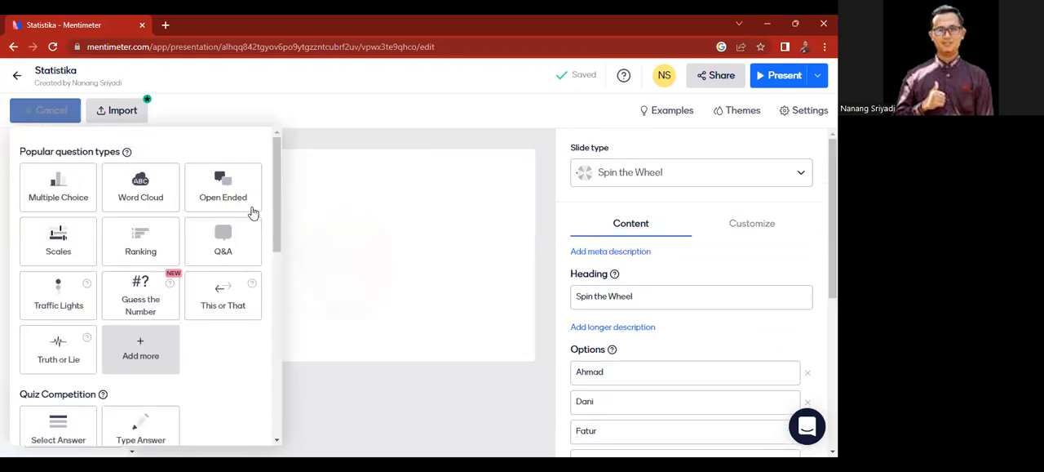
scroll(280, 245, "down", 1)
scroll(281, 251, "down", 5)
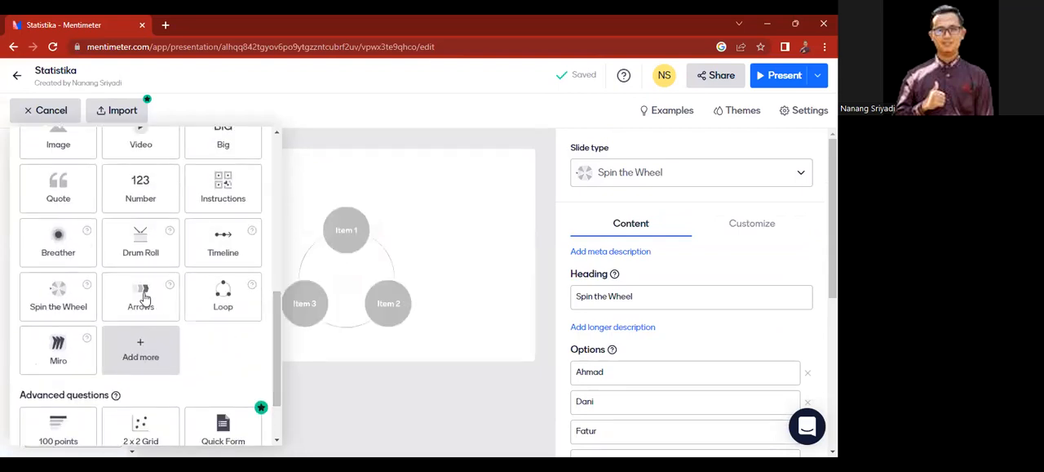
left_click(144, 299)
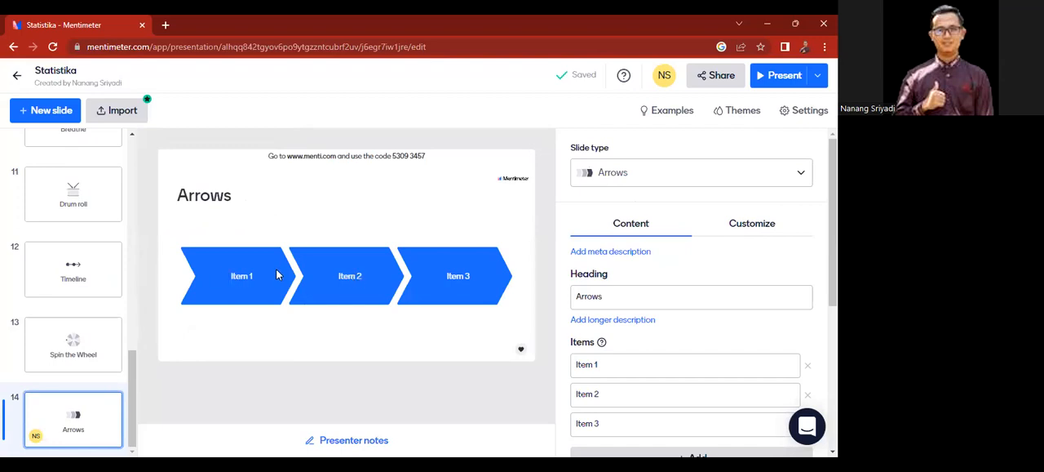
Step: Add a fourth and a fifth item to the Arrows slide, leaving their text at the default
scroll(700, 294, "down", 2)
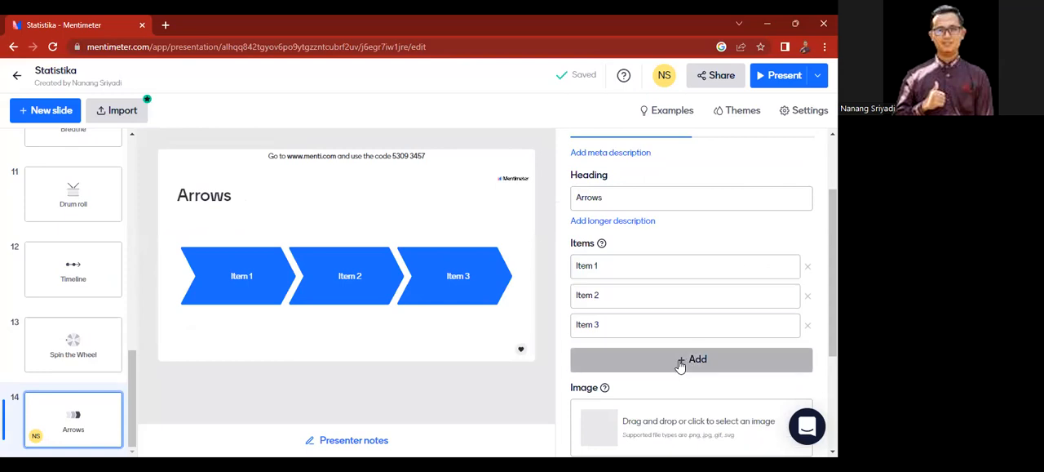
left_click(681, 361)
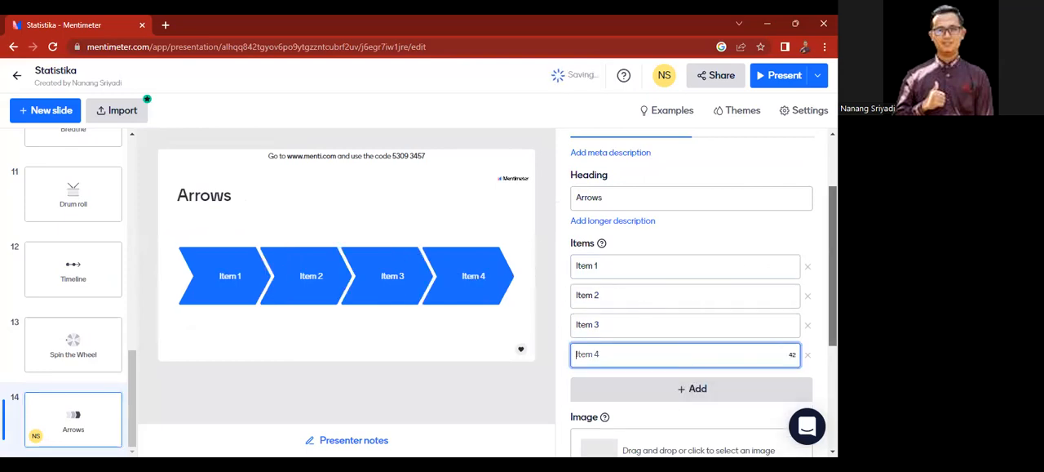
scroll(815, 313, "down", 2)
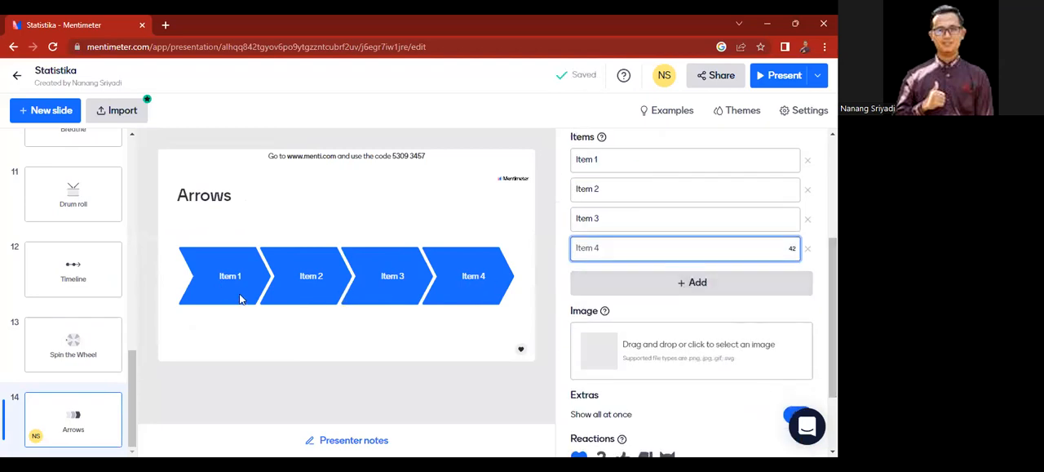
left_click(698, 289)
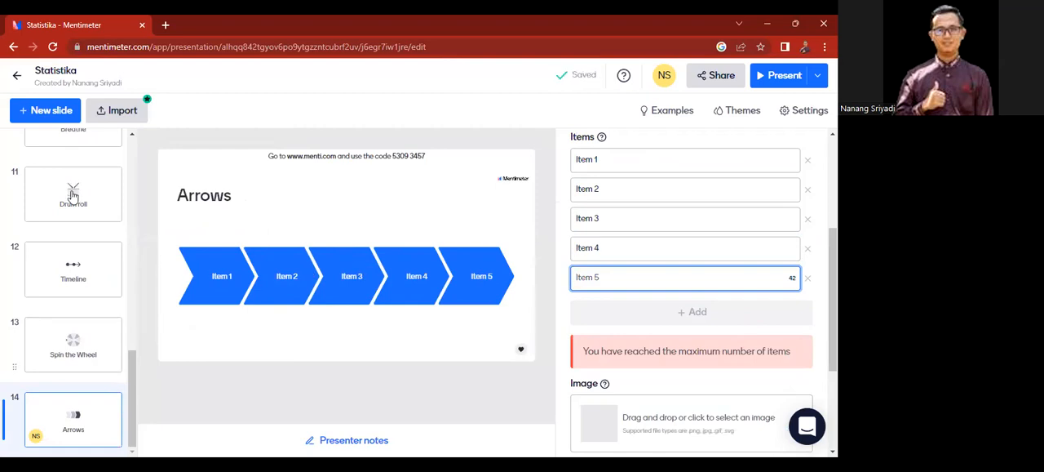
Step: Add a Loop content slide as the fifteenth slide, keeping its three default items
left_click(36, 115)
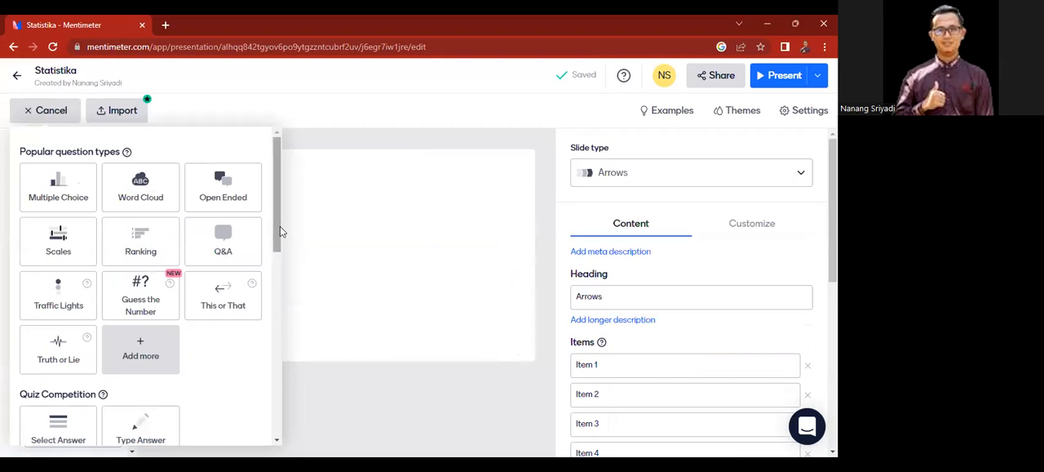
scroll(275, 308, "down", 4)
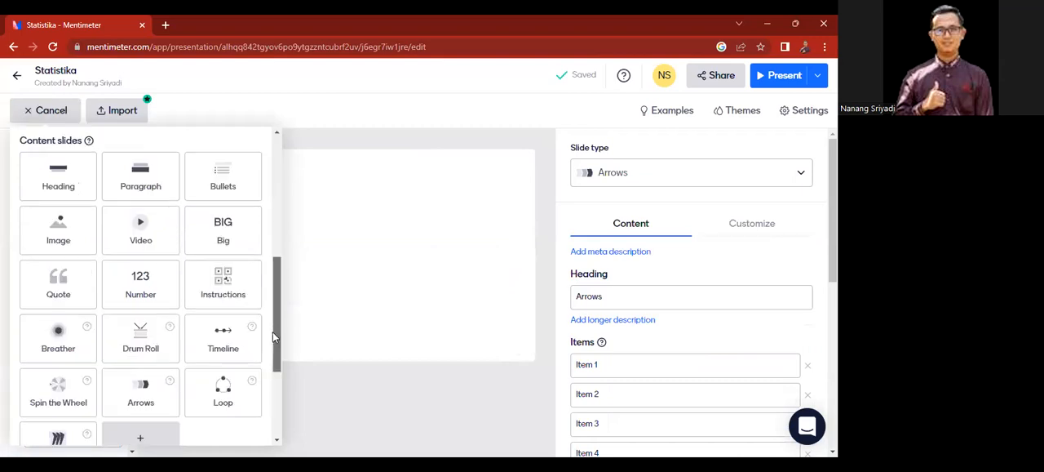
scroll(229, 293, "down", 3)
left_click(217, 283)
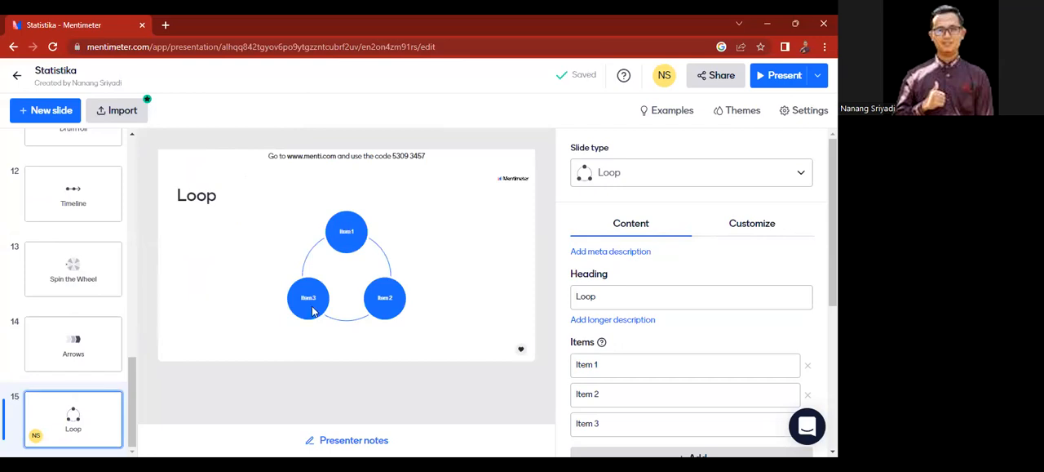
scroll(692, 294, "down", 2)
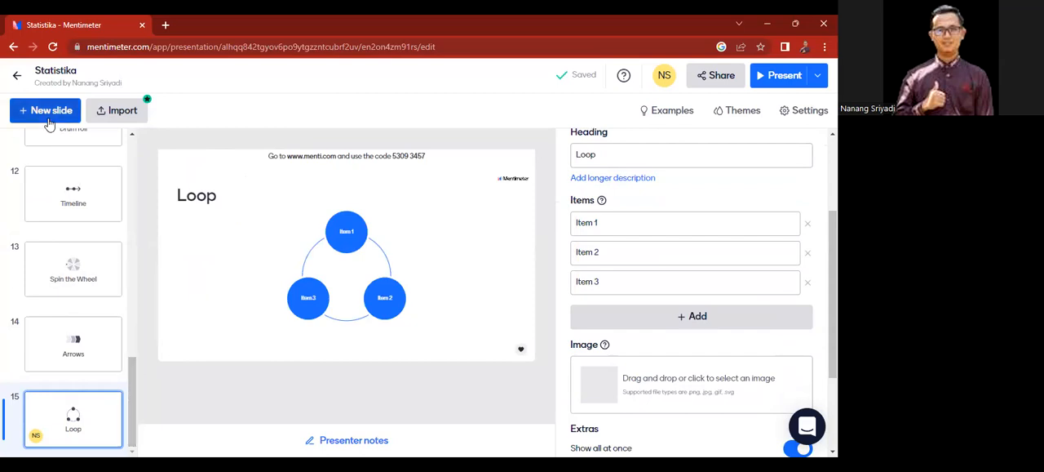
Step: Add a Timer content slide from the slide library as the sixteenth slide
left_click(51, 124)
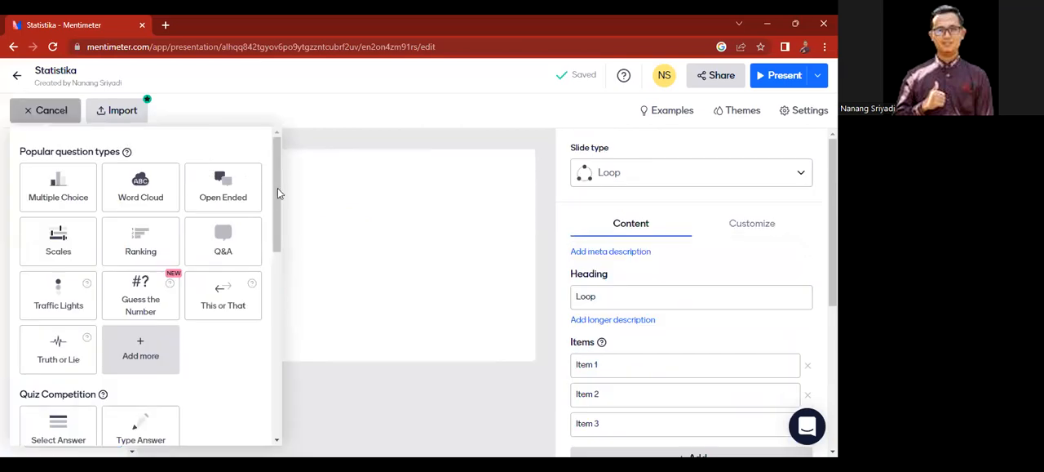
left_click_drag(277, 188, 270, 346)
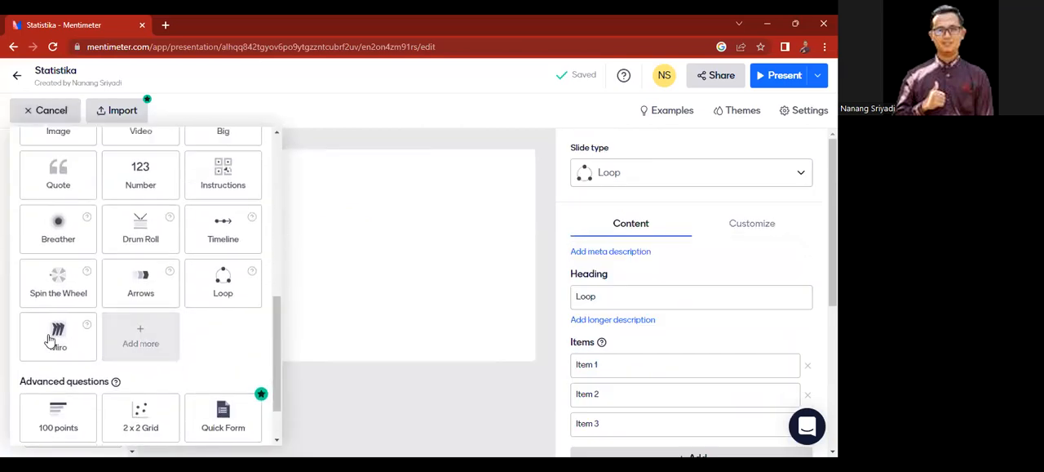
mouse_move(63, 329)
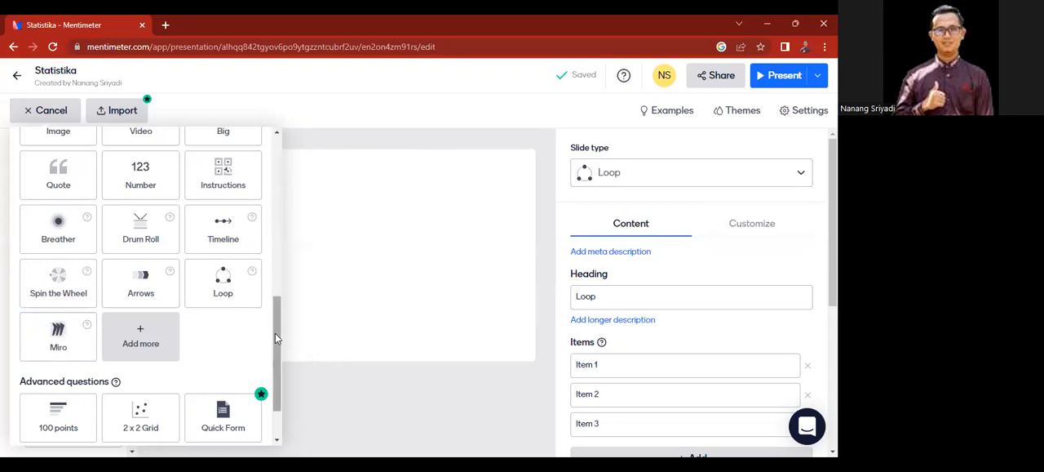
mouse_move(275, 334)
left_mouse_down()
mouse_move(273, 182)
mouse_move(272, 338)
left_mouse_up()
left_click(148, 321)
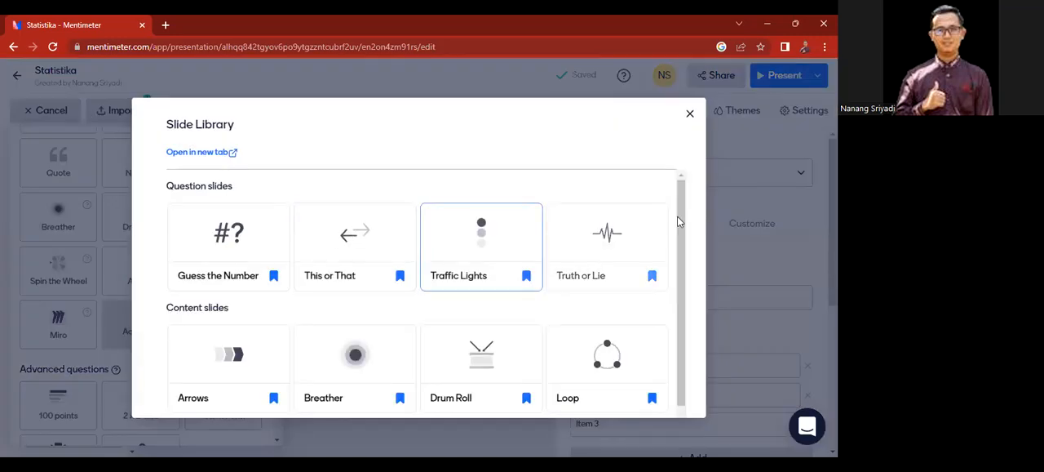
left_click_drag(683, 223, 684, 341)
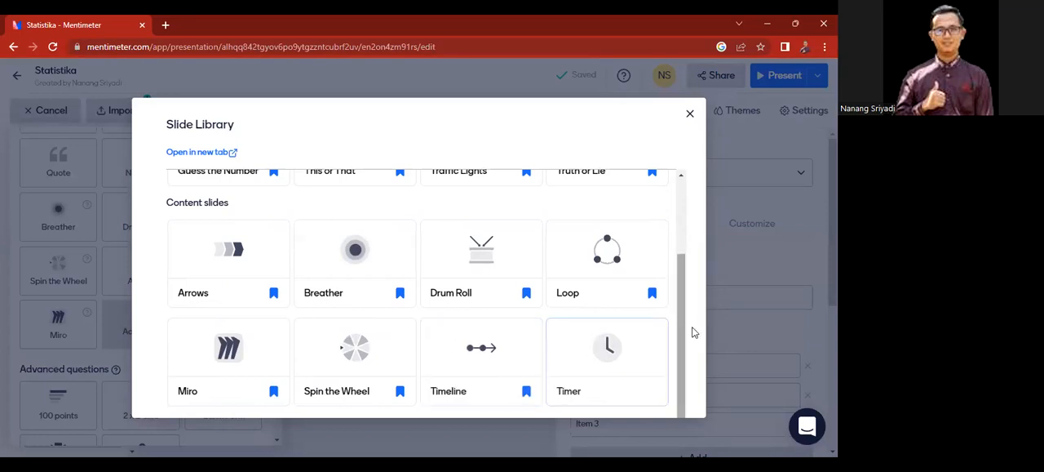
left_click_drag(682, 328, 674, 257)
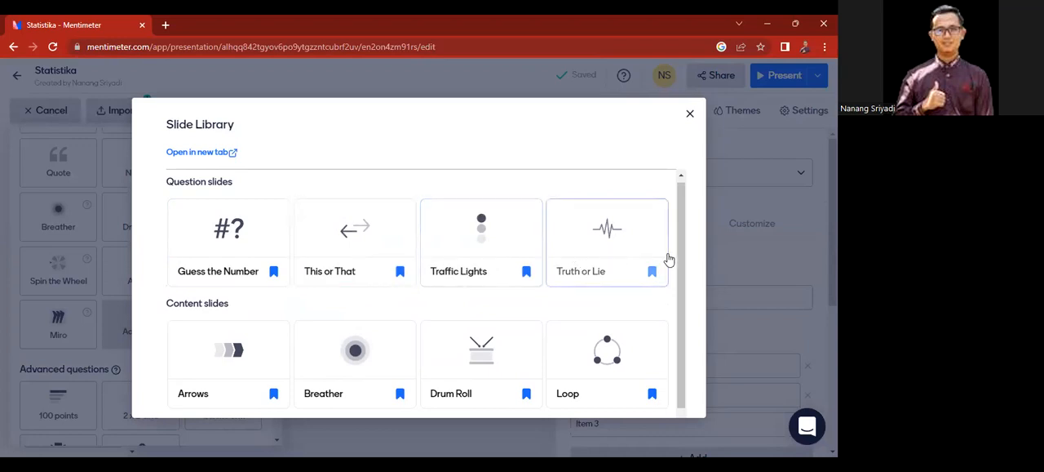
left_click_drag(682, 258, 677, 333)
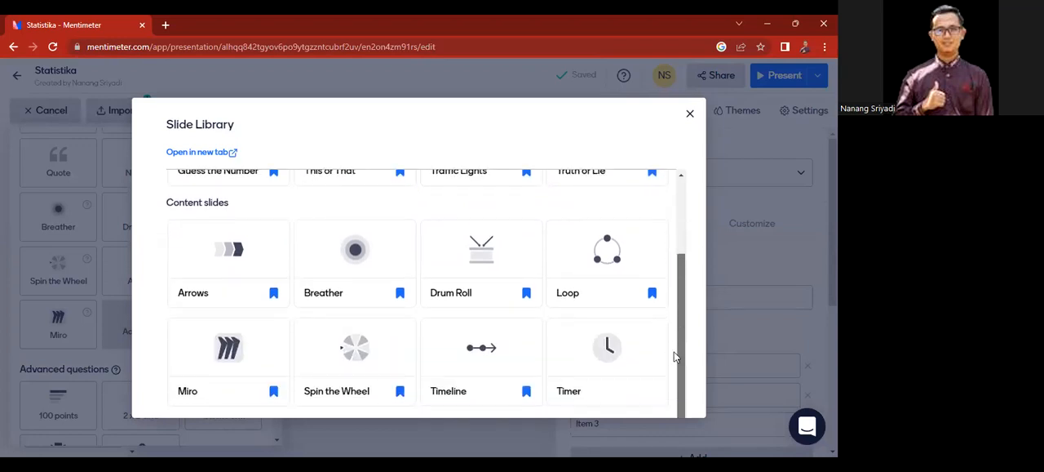
left_click(604, 359)
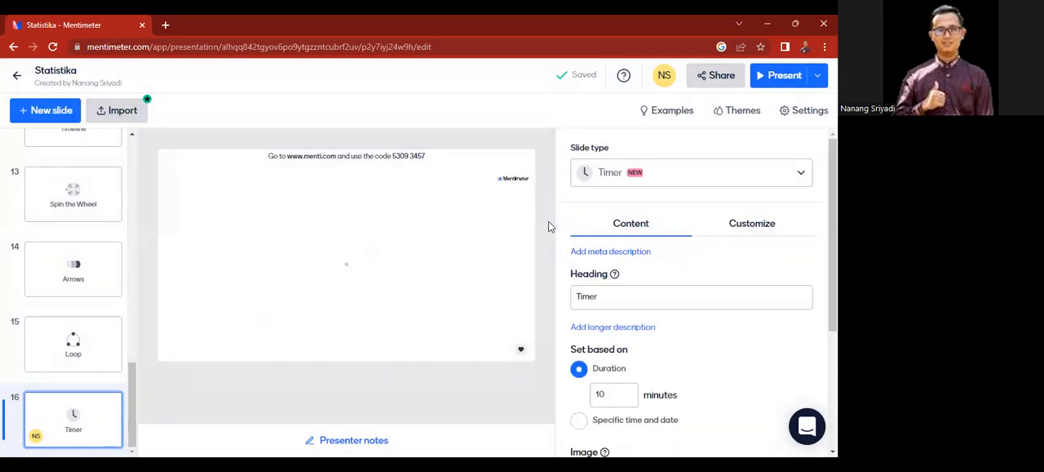
Step: Set the Timer slide's duration to 5 minutes
scroll(641, 319, "down", 2)
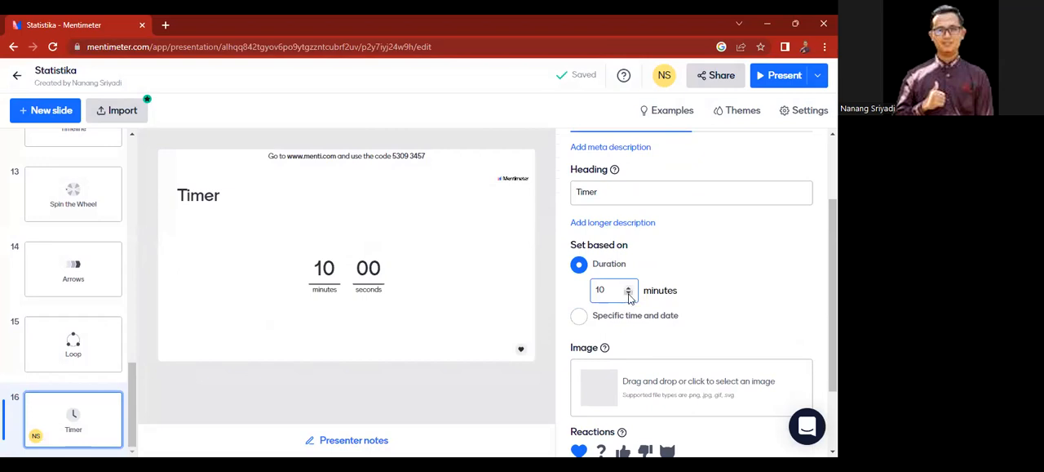
left_click(630, 295)
left_click(629, 295)
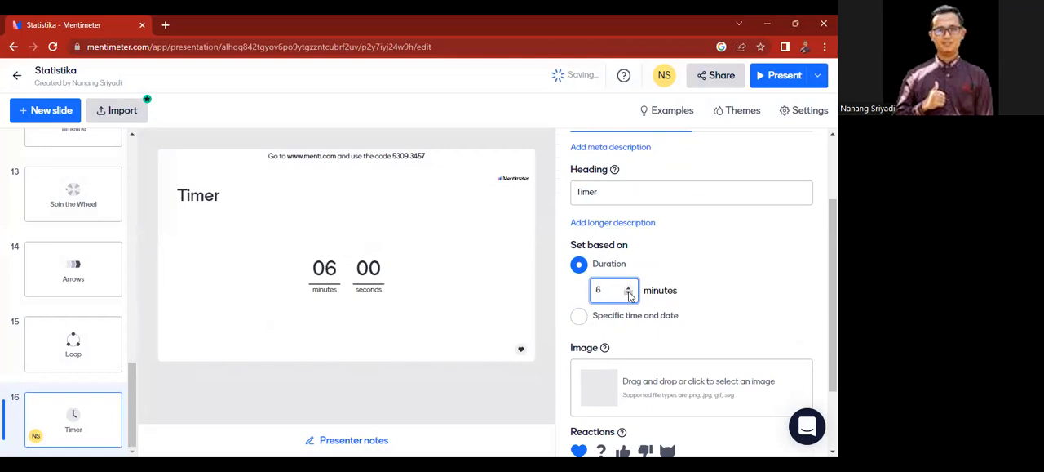
left_click(630, 294)
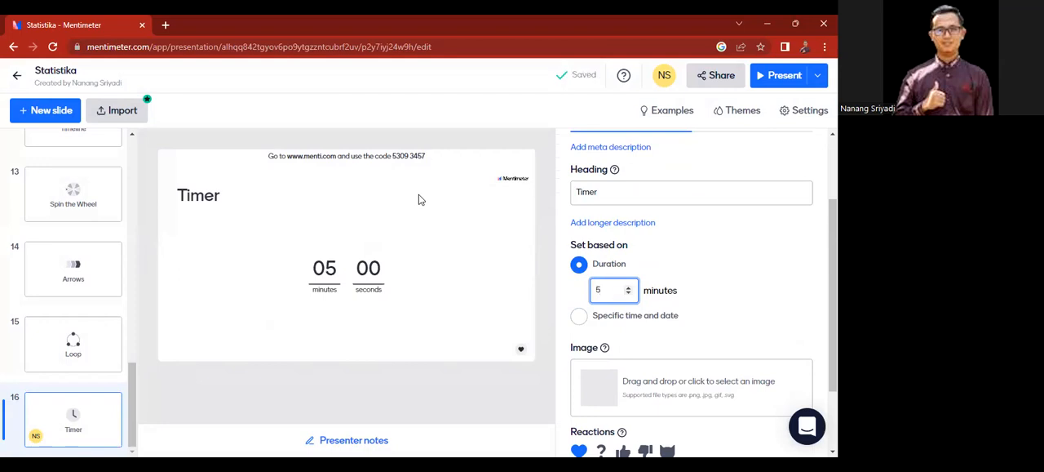
Step: Add a Traffic Lights question slide as the seventeenth slide, keeping its default Red, Yellow and Green options
left_click(63, 114)
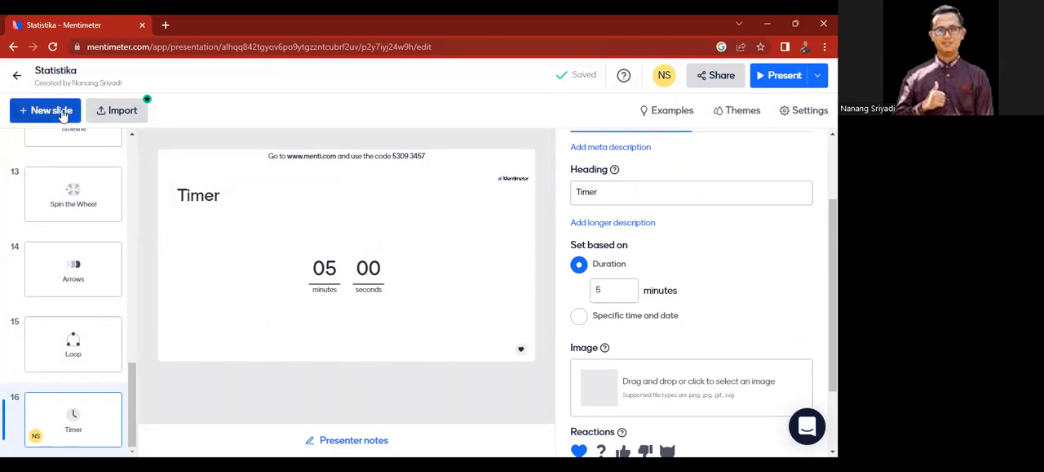
left_click(63, 114)
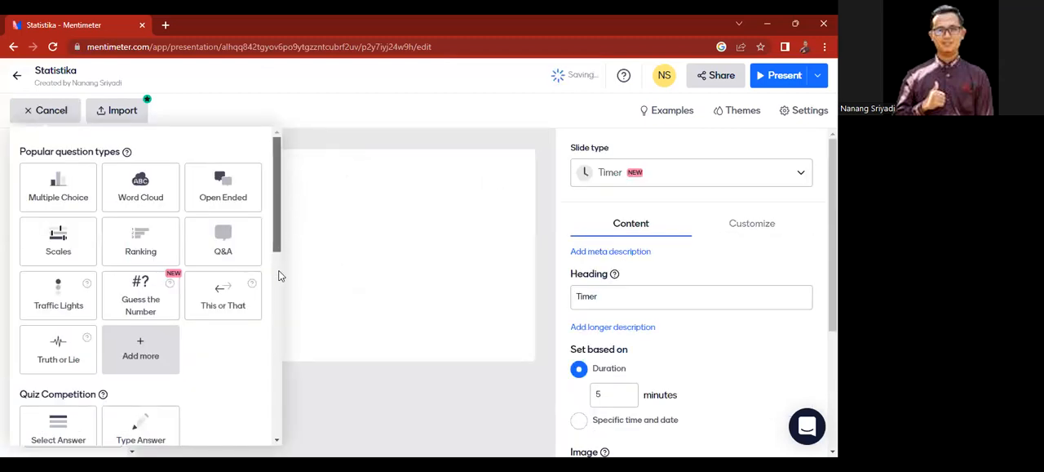
scroll(276, 255, "down", 2)
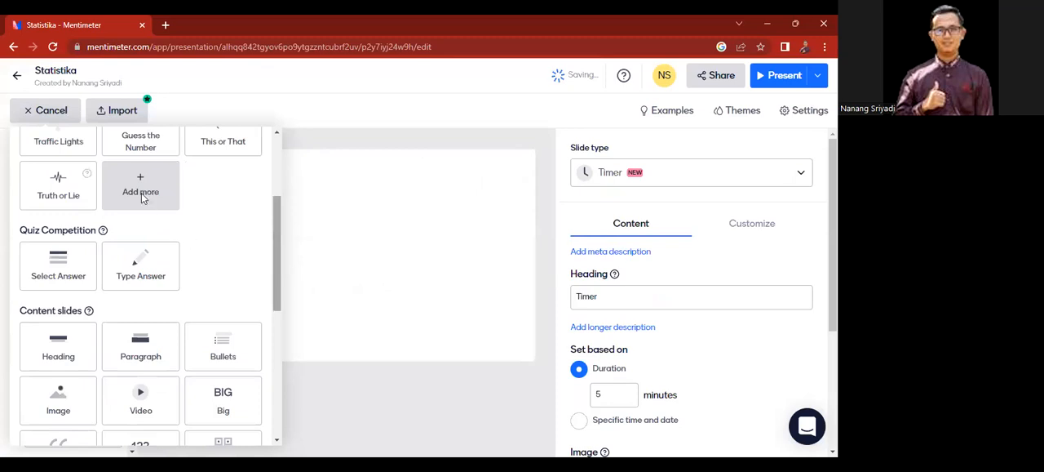
left_click_drag(275, 233, 275, 196)
scroll(275, 193, "up", 1)
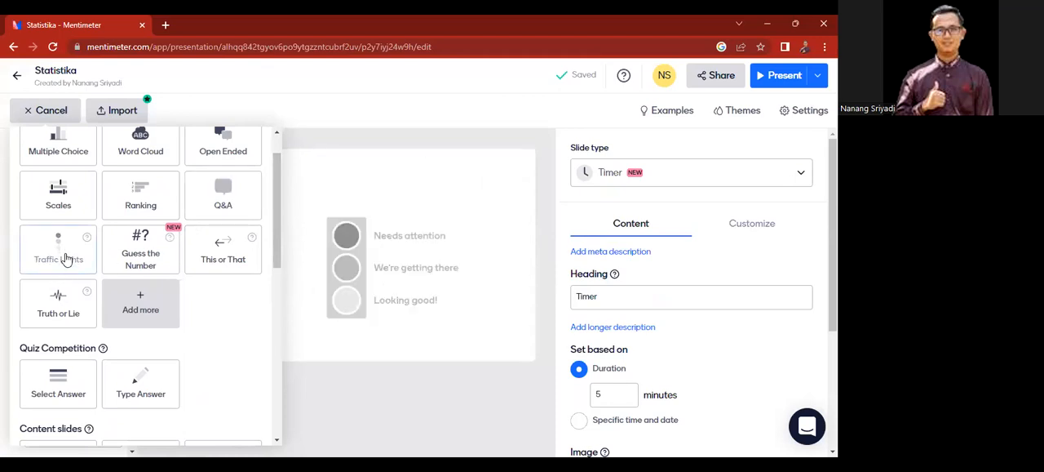
left_click(67, 259)
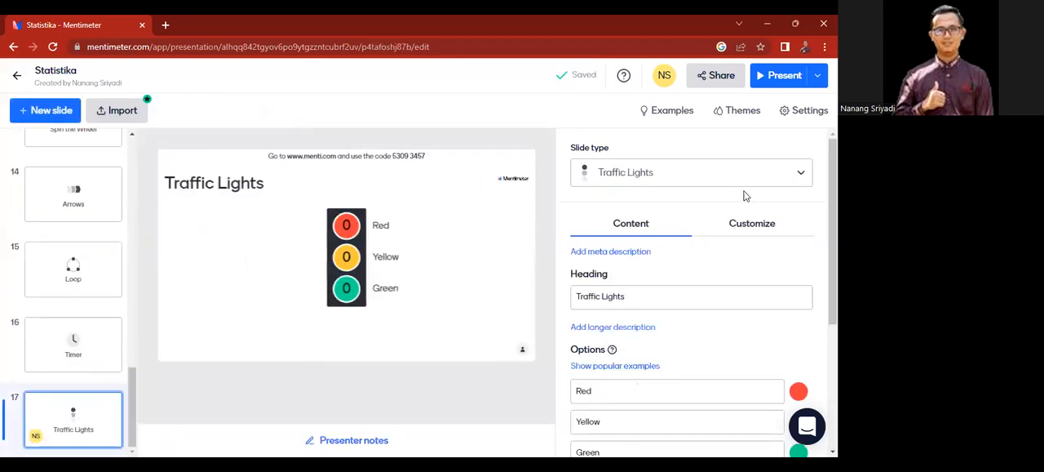
scroll(701, 294, "down", 4)
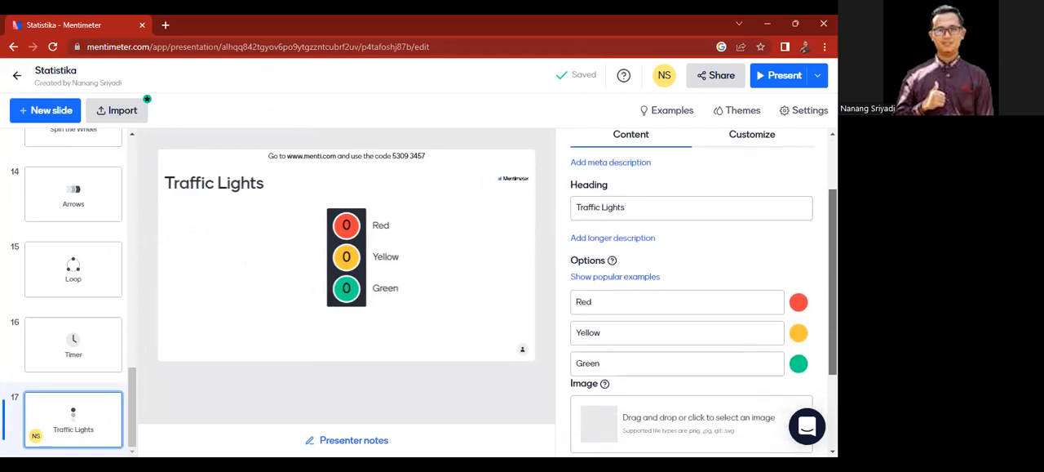
left_click(629, 270)
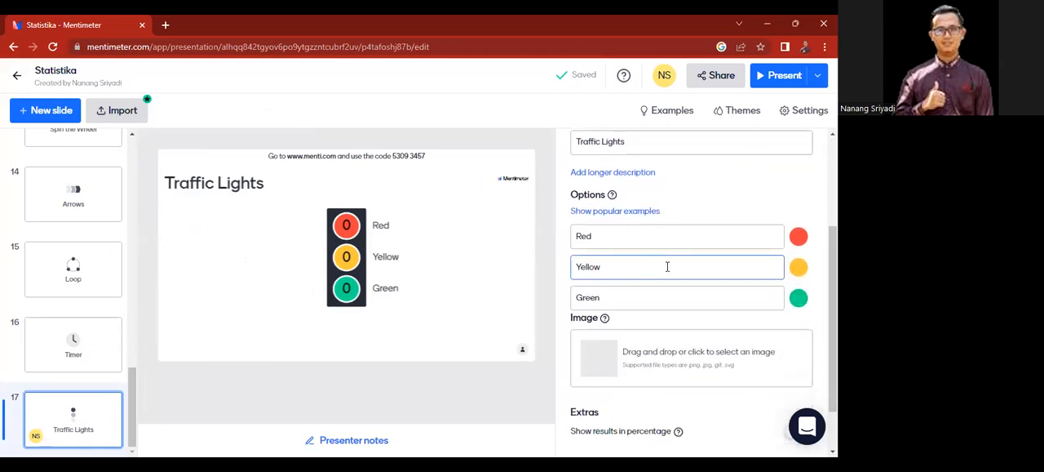
left_click_drag(833, 310, 833, 281)
left_click_drag(833, 281, 833, 341)
scroll(792, 193, "up", 3)
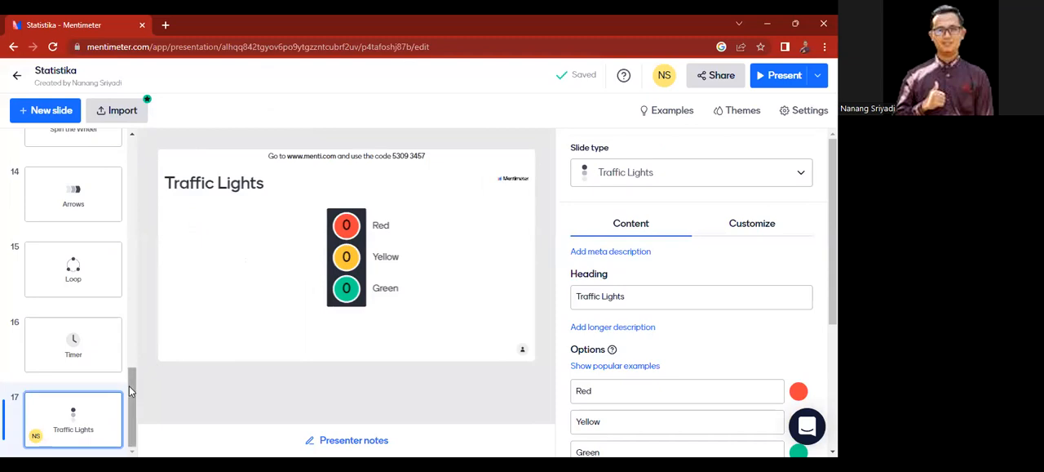
Step: Copy the presentation's voting link from the sharing settings and review the participation and presentation sharing options
left_click_drag(131, 386, 139, 147)
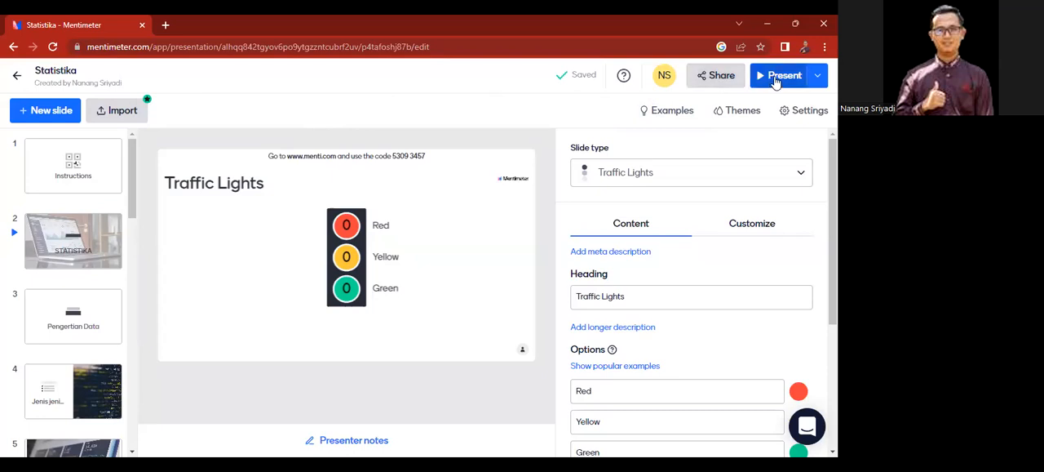
left_click(722, 83)
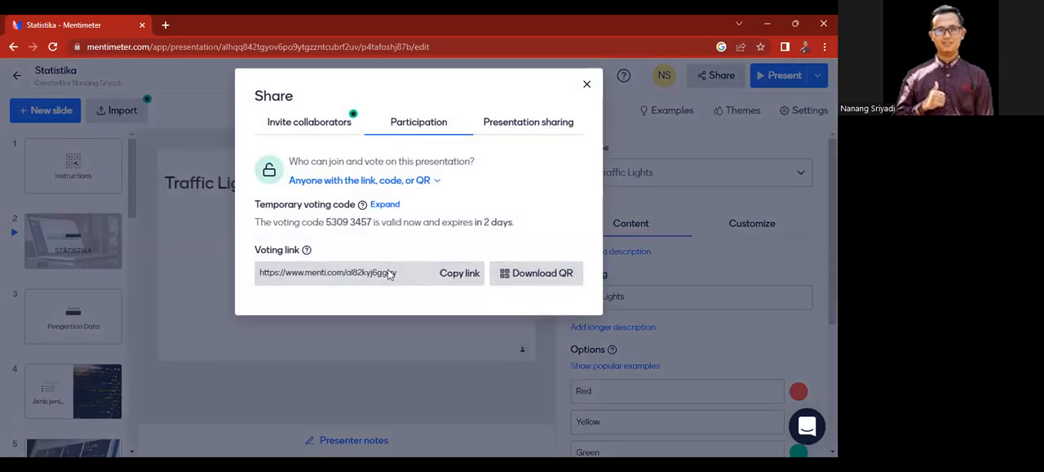
left_click(449, 274)
left_click(432, 181)
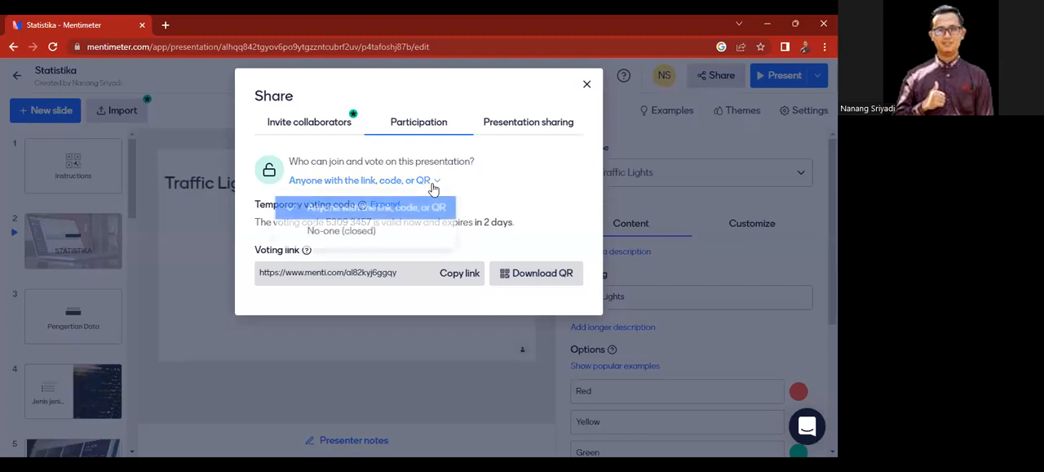
left_click(483, 194)
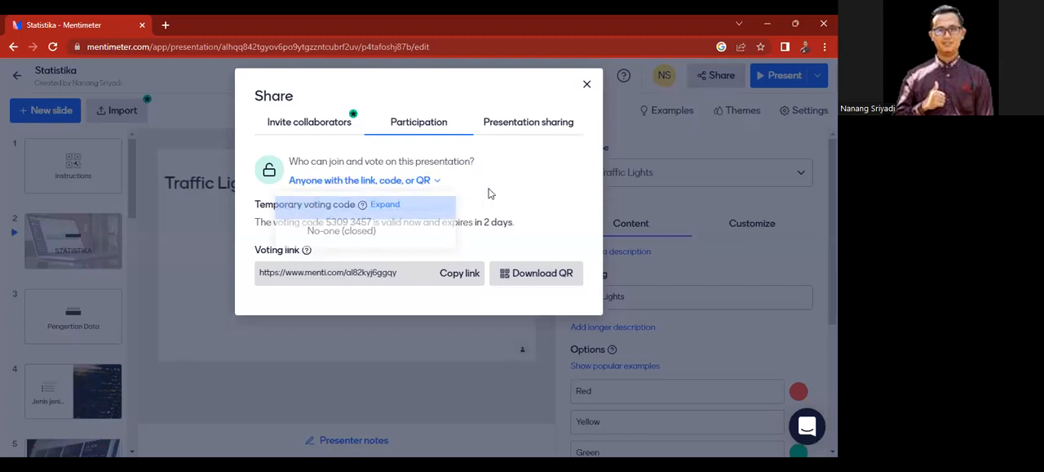
left_click(528, 124)
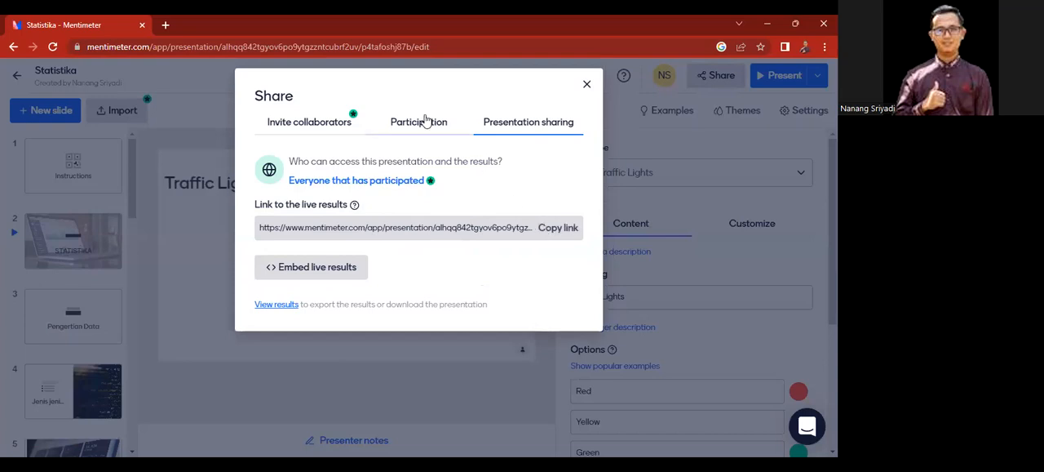
left_click(587, 88)
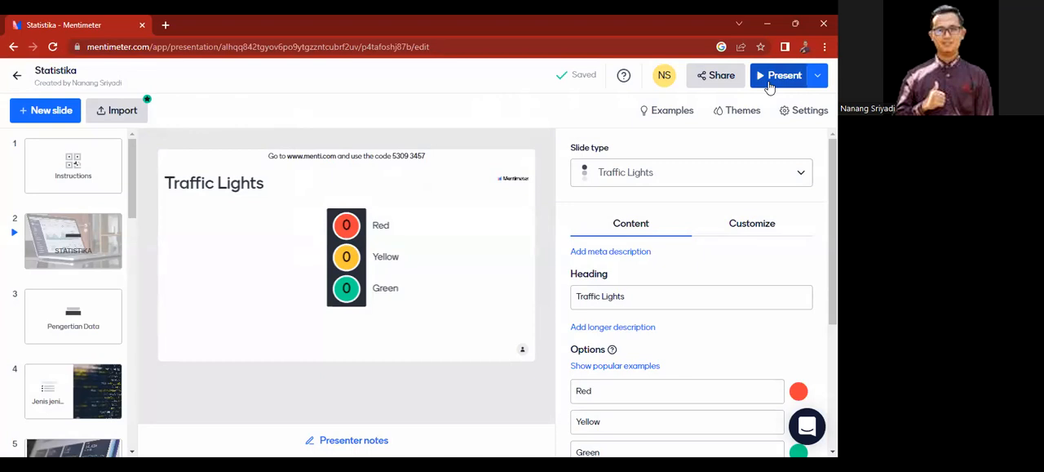
key("F11")
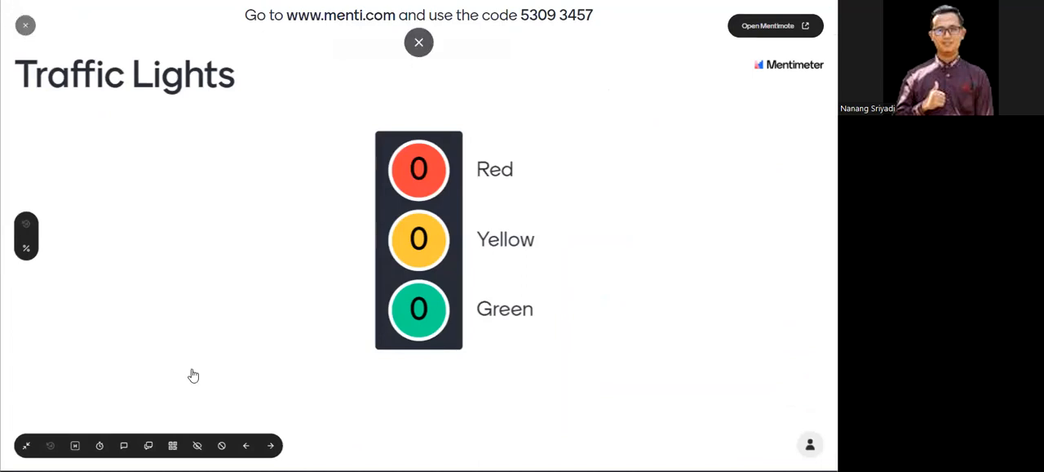
key("Escape")
left_click(25, 83)
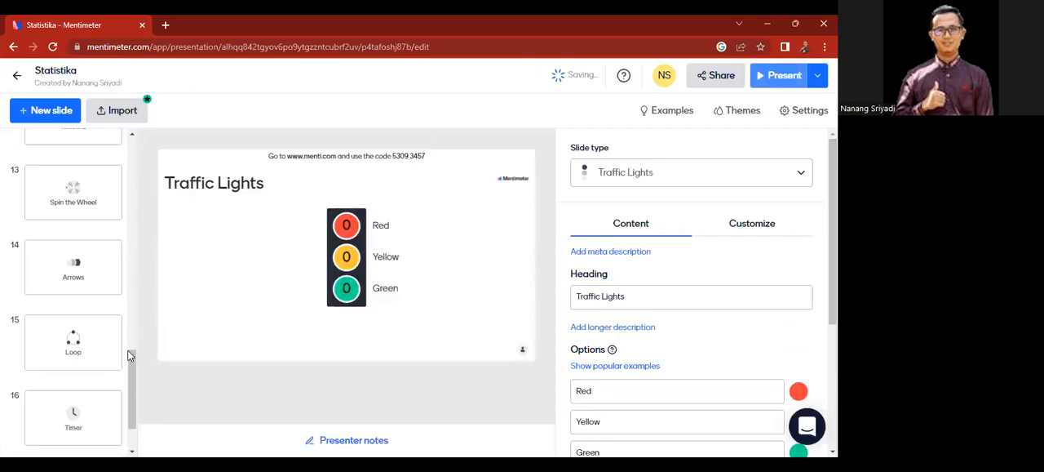
Step: Start presenting from the first slide, Instructions, and copy the participants' joining link
left_click_drag(130, 361, 133, 142)
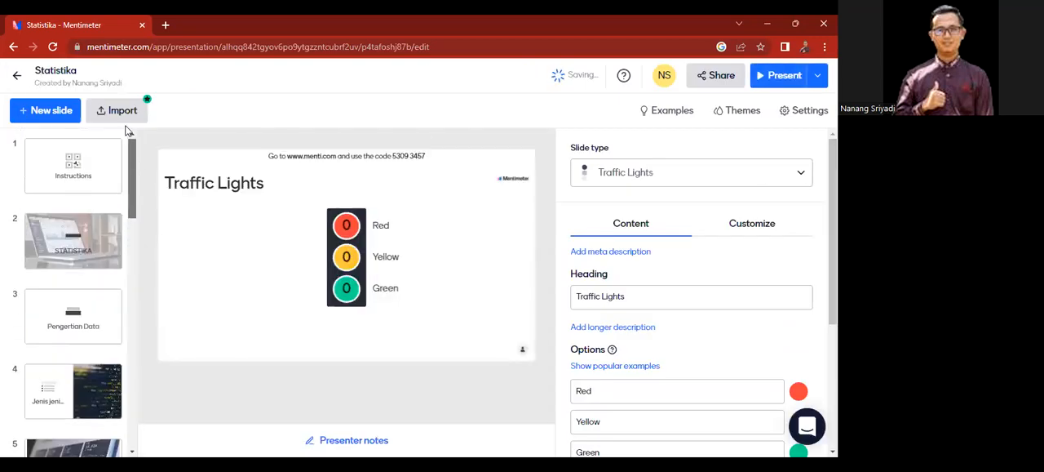
left_click(85, 163)
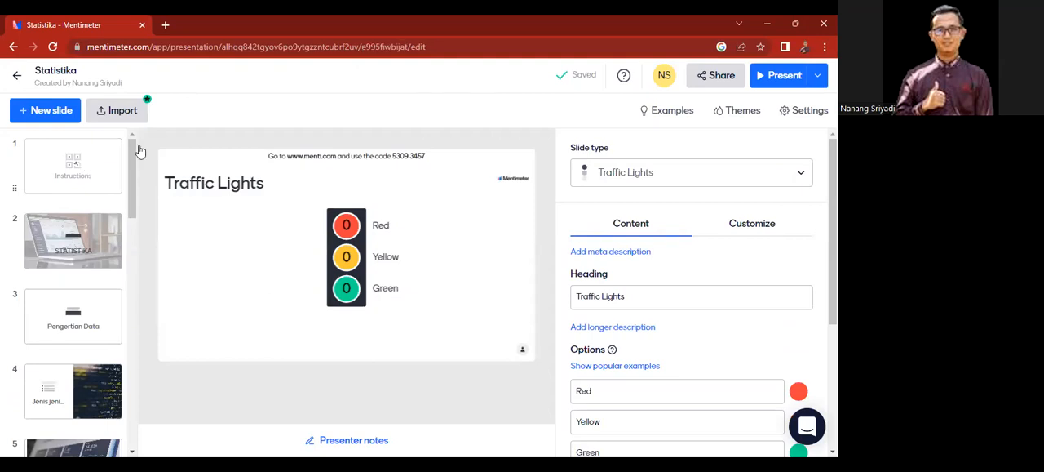
left_click(786, 76)
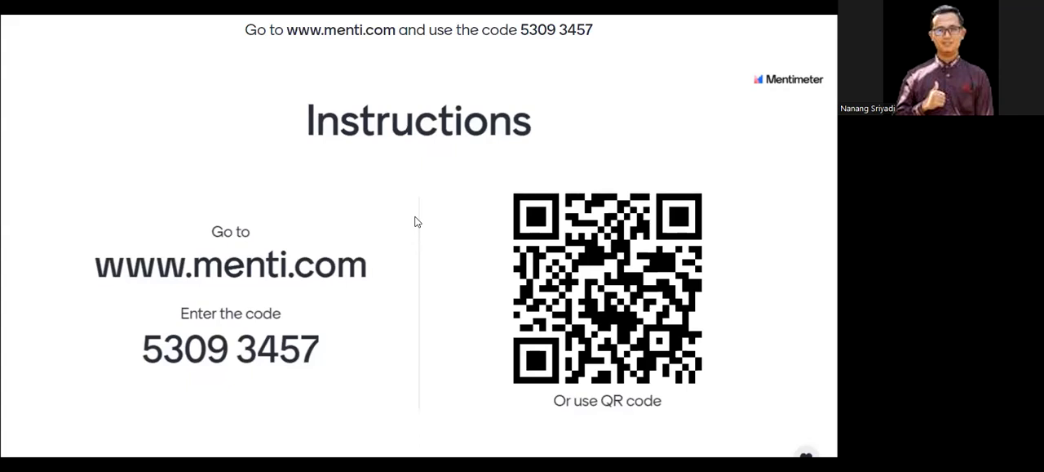
mouse_move(438, 40)
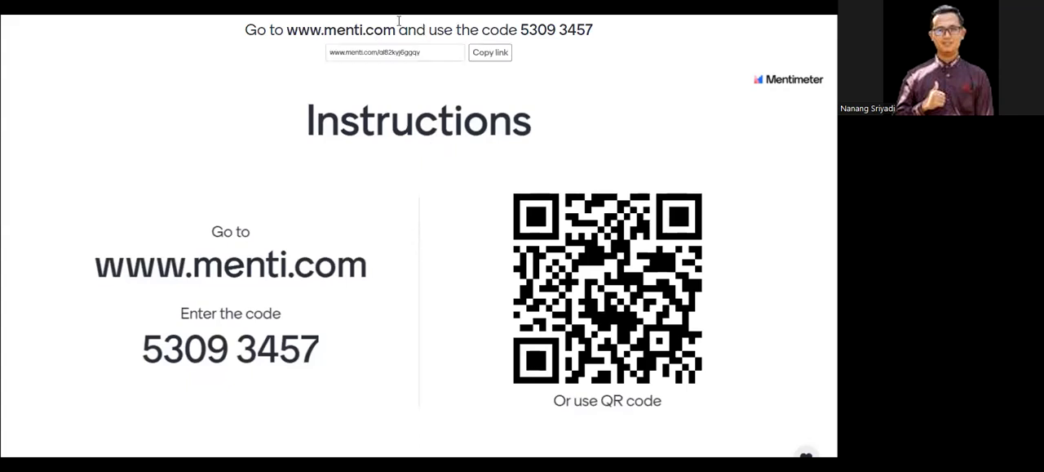
left_click(488, 52)
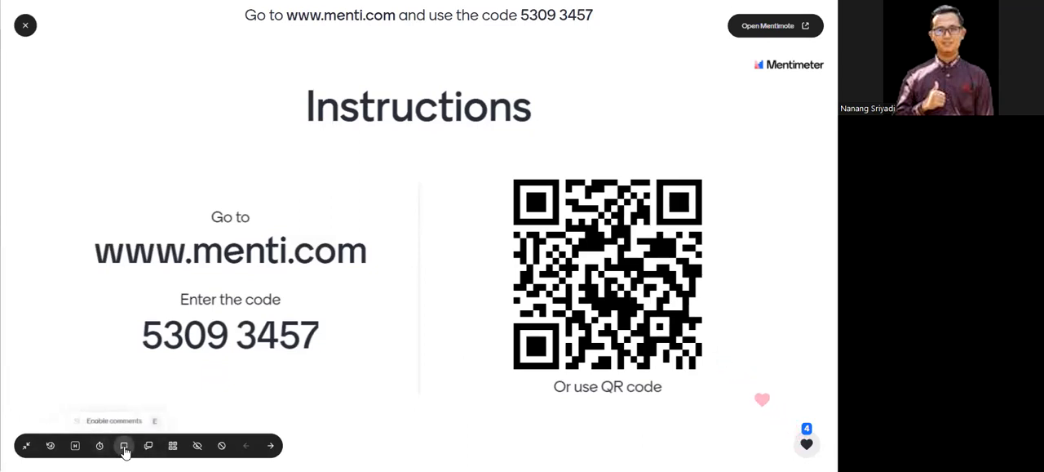
Step: Enable audience comments for the running presentation and advance from the Instructions slide to the STATISTIKA slide
left_click(123, 450)
left_click(124, 449)
left_click(123, 450)
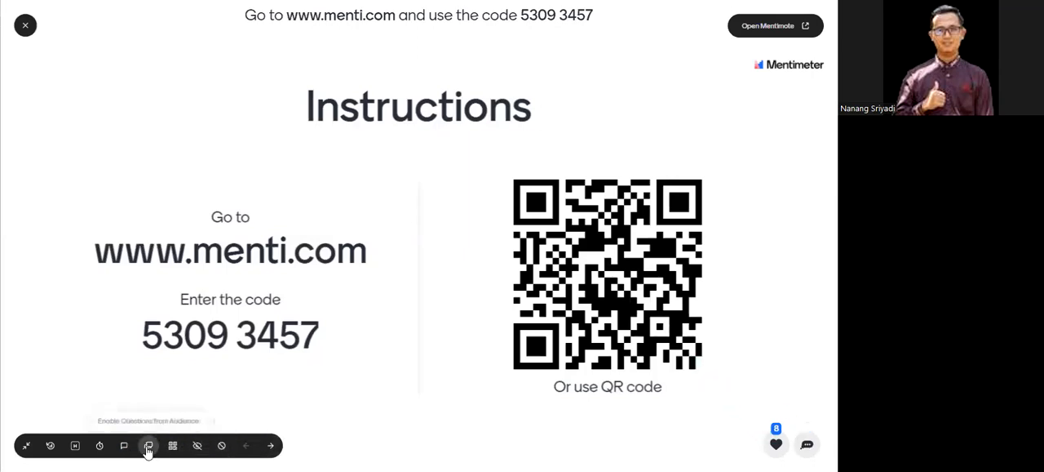
left_click(147, 449)
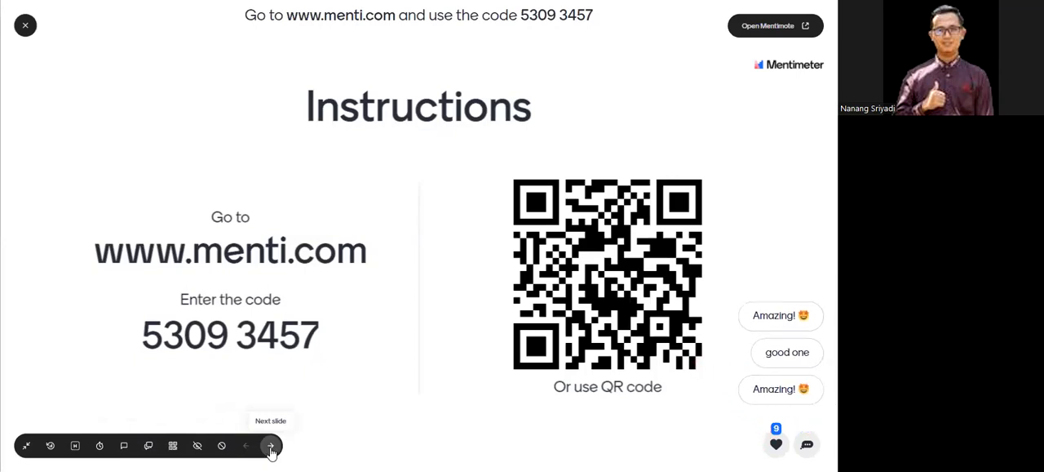
left_click(272, 445)
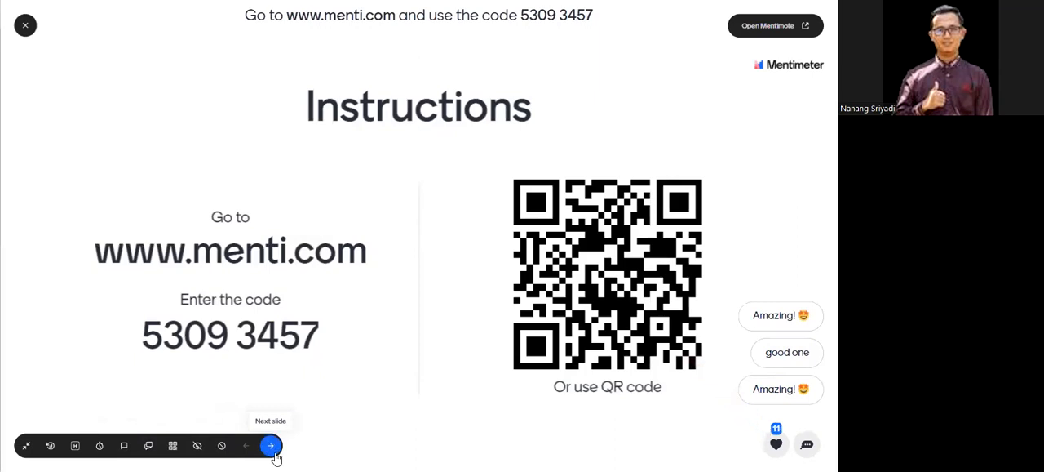
left_click(274, 452)
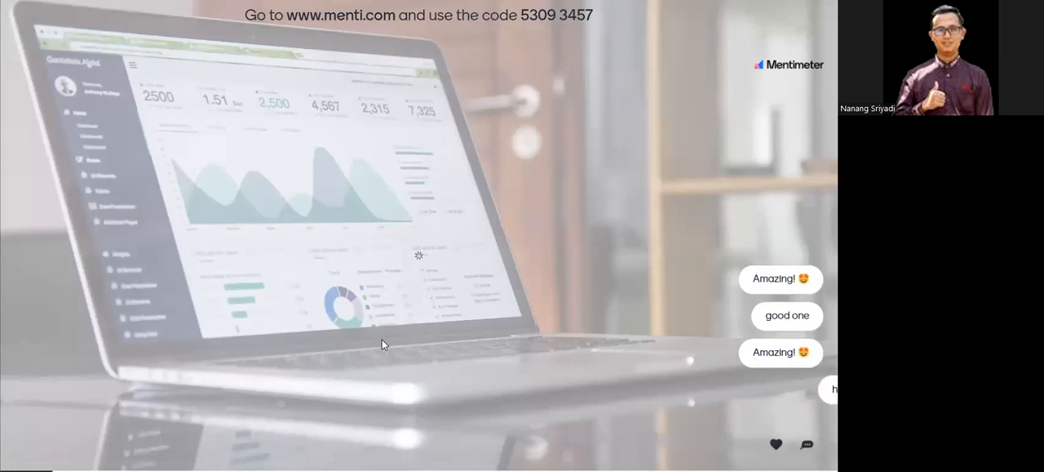
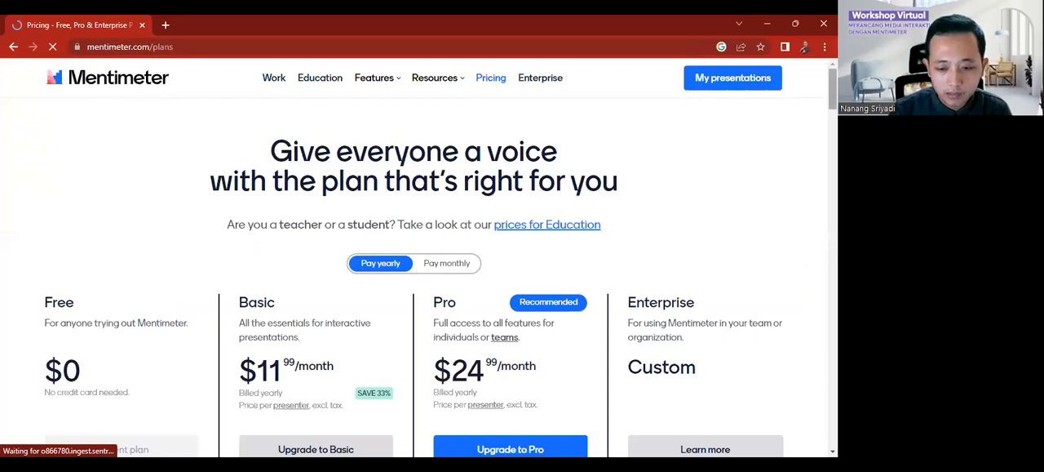
Step: Compare the prices and included features of the Free, Basic, Pro and Enterprise plans on the pricing page
scroll(414, 277, "down", 2)
scroll(414, 277, "down", 3)
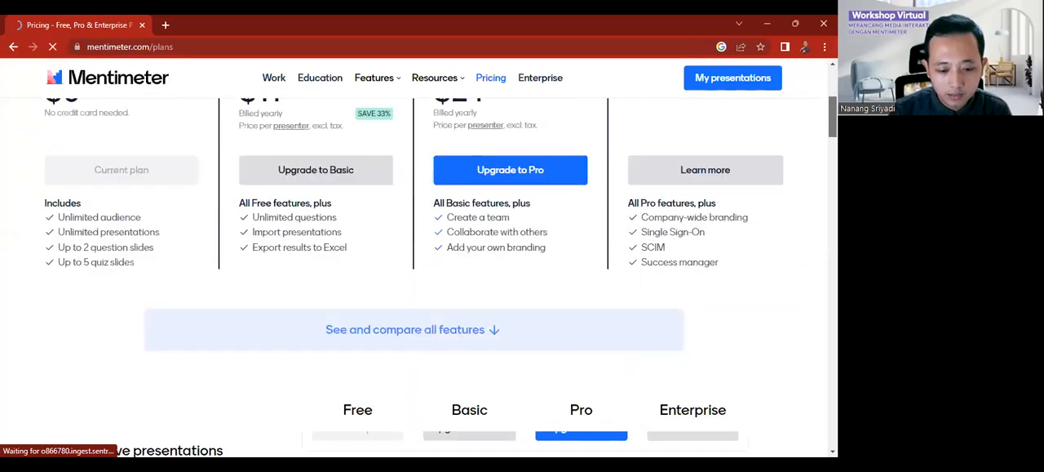
scroll(414, 278, "up", 2)
scroll(413, 278, "down", 1)
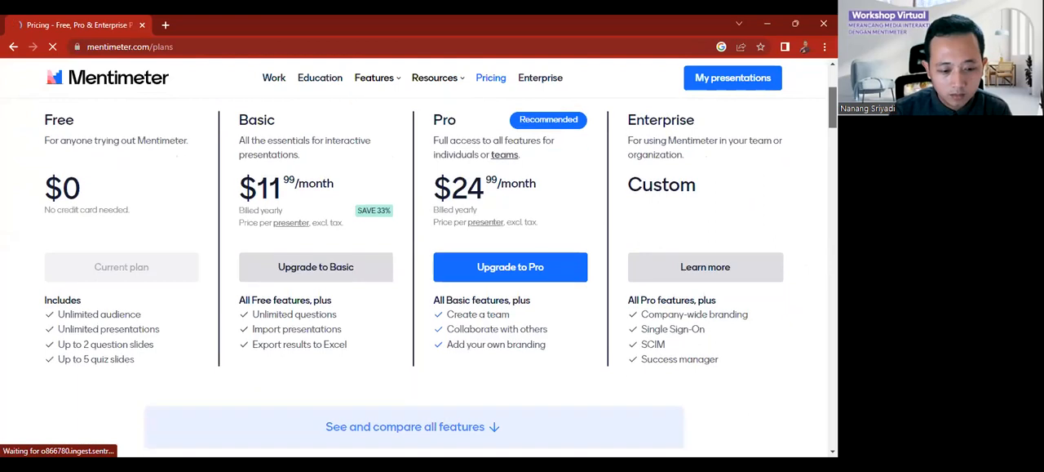
scroll(413, 277, "up", 1)
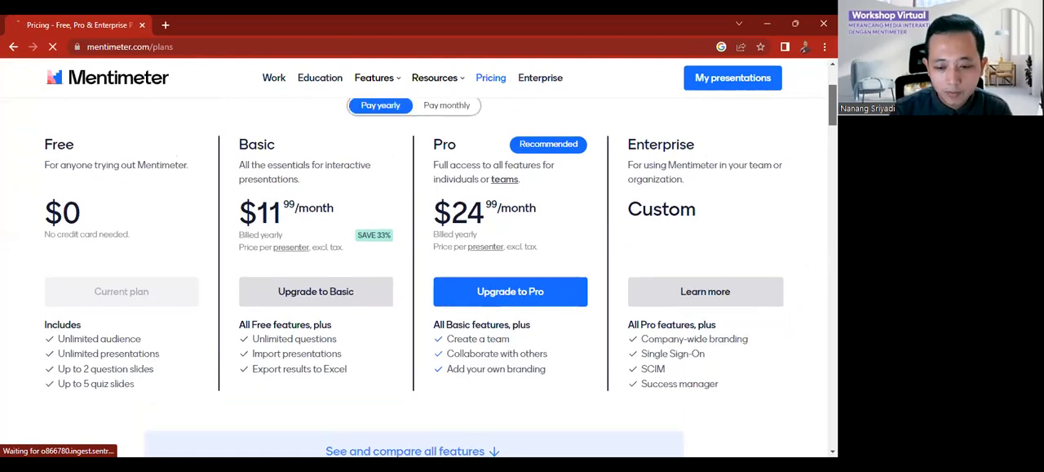
scroll(413, 277, "up", 2)
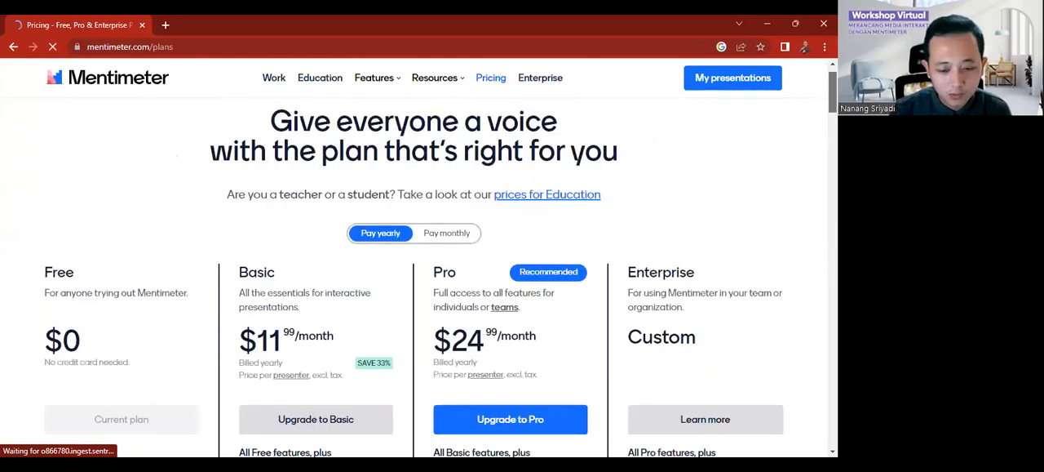
scroll(414, 278, "up", 1)
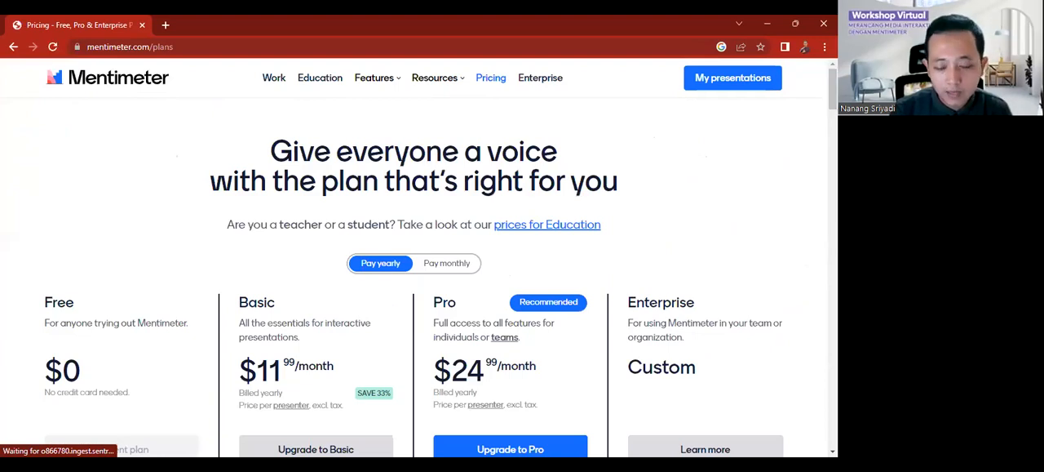
scroll(252, 188, "down", 2)
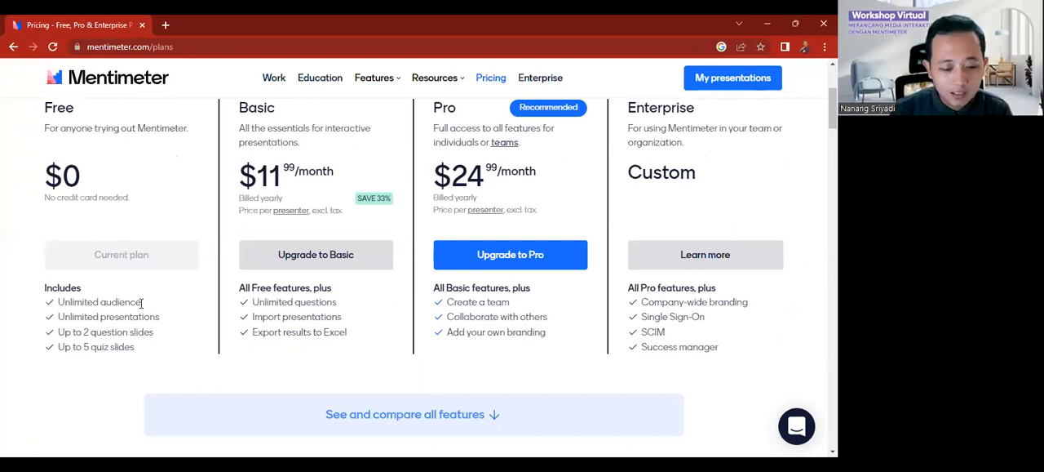
Step: Examine the Free plan's allowances for audience, presentations, question slides and quiz slides
triple_click(59, 302)
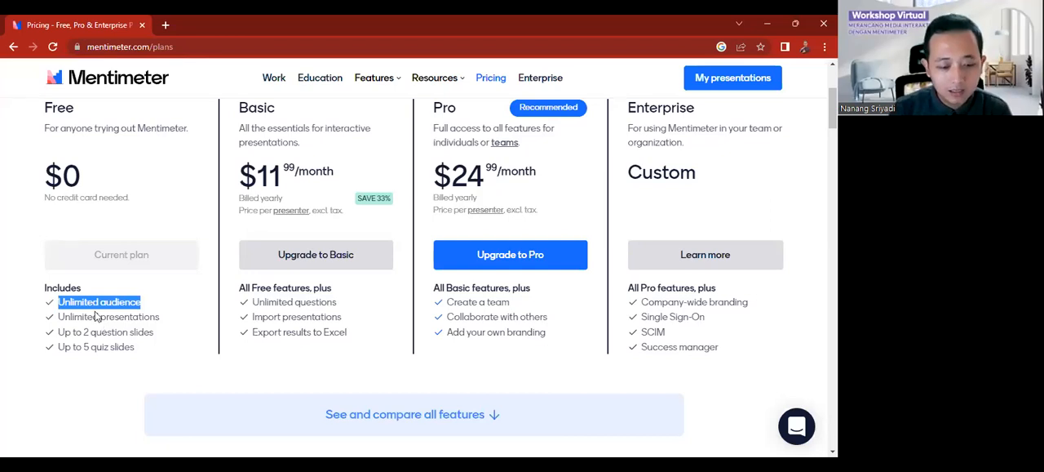
left_click(95, 316)
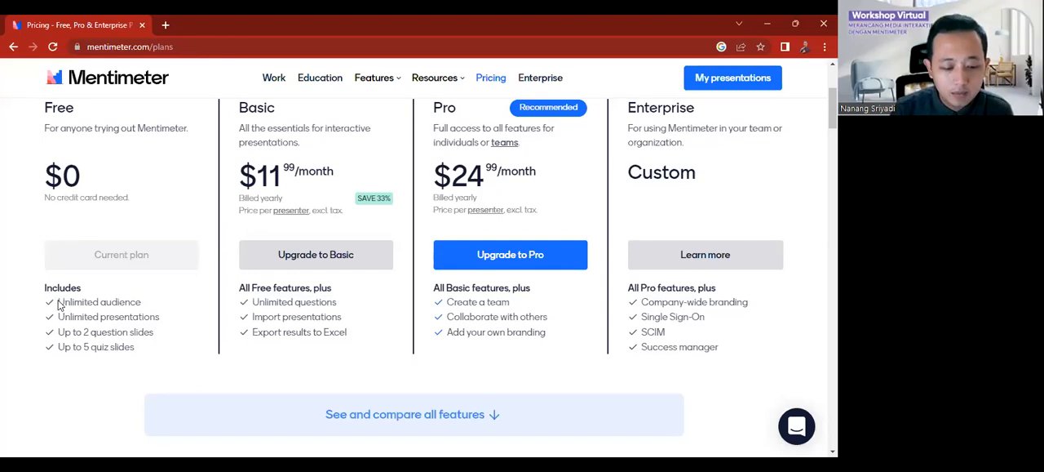
left_click_drag(65, 302, 59, 302)
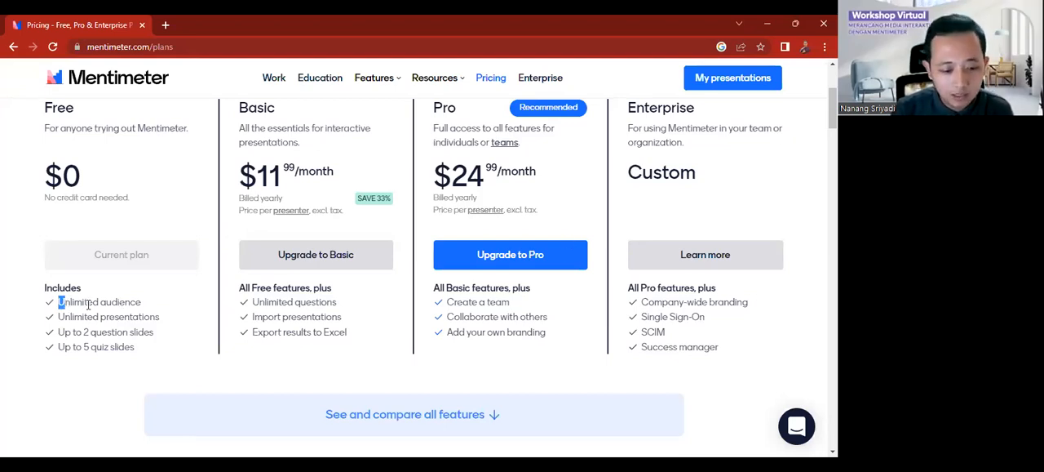
left_click(91, 303)
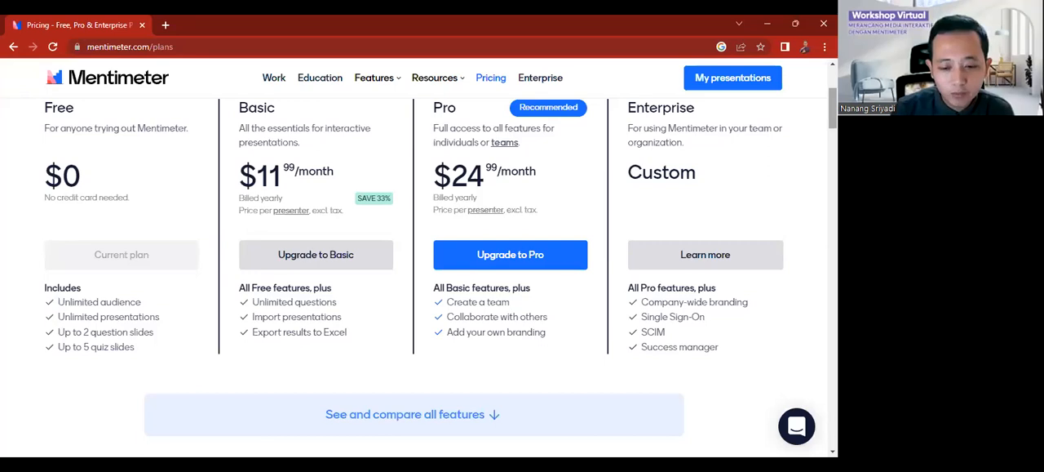
scroll(418, 277, "up", 3)
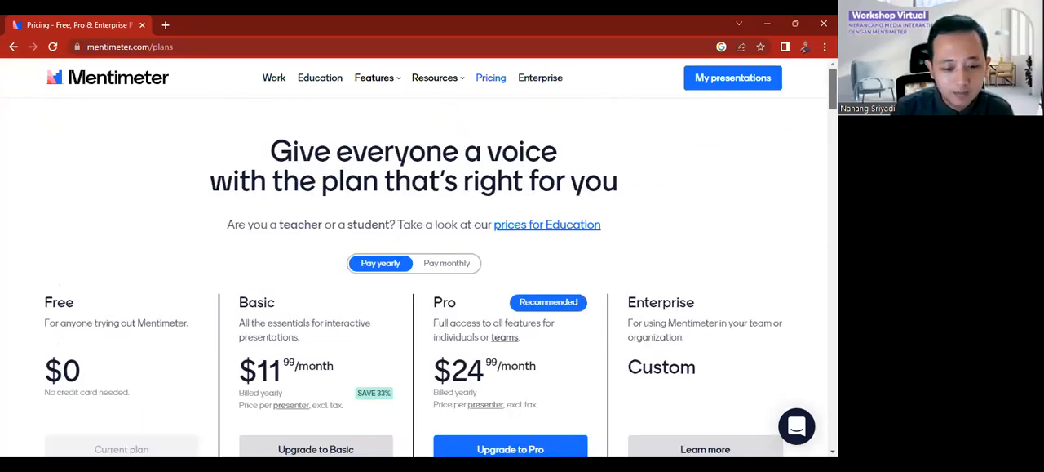
scroll(418, 277, "down", 3)
scroll(414, 264, "up", 1)
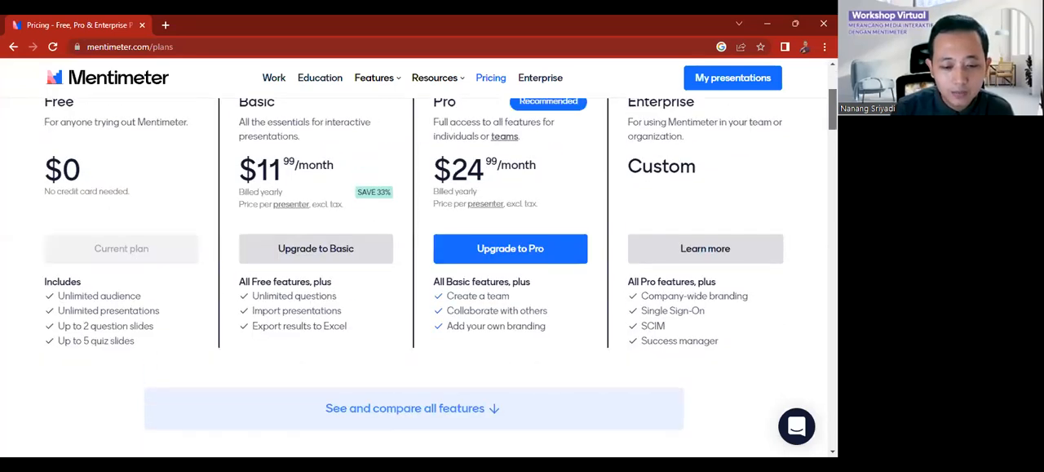
scroll(418, 277, "up", 1)
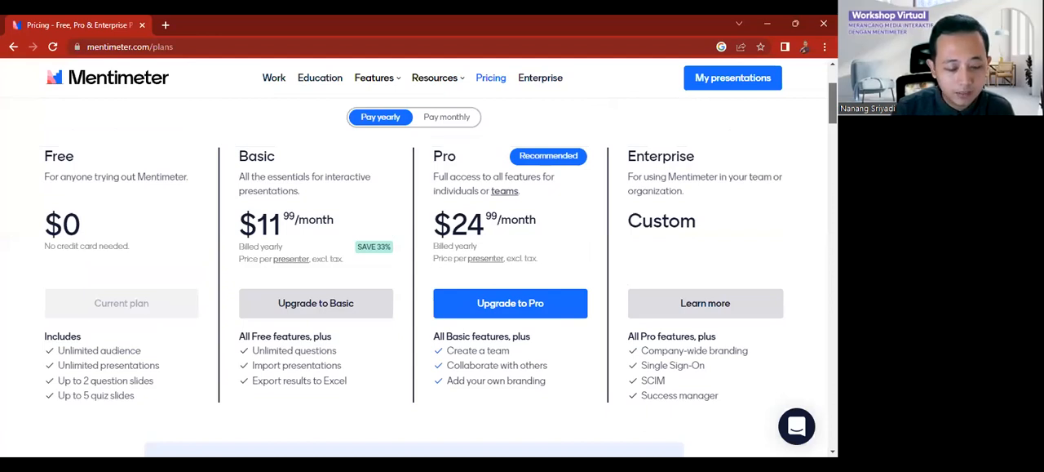
scroll(319, 273, "down", 2)
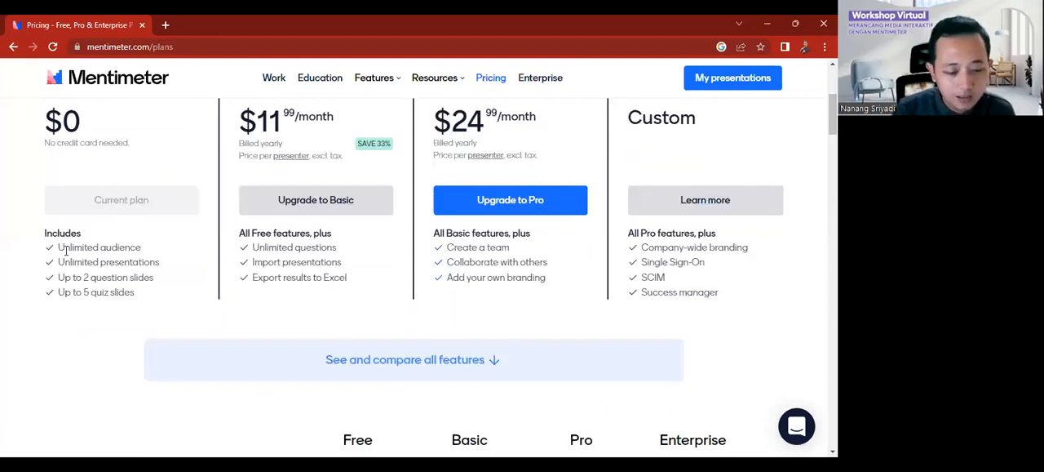
left_click_drag(64, 247, 125, 262)
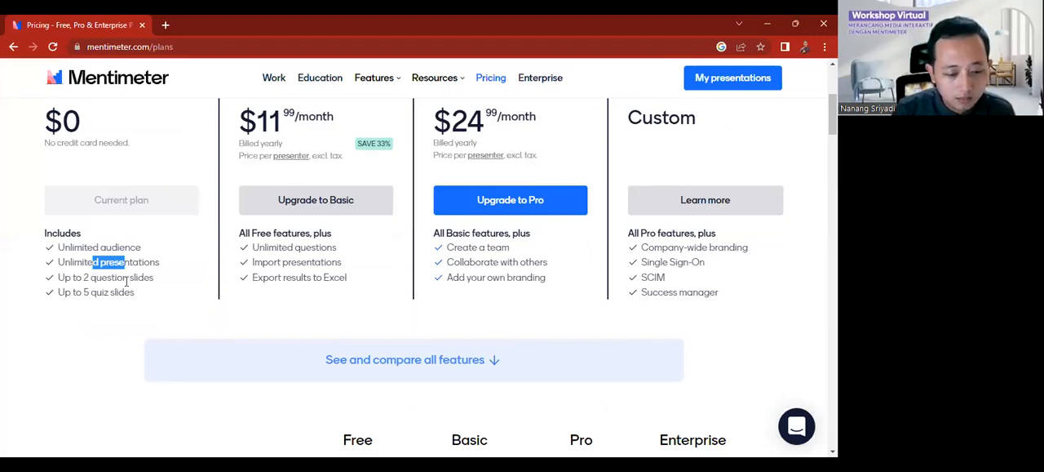
left_click(111, 295)
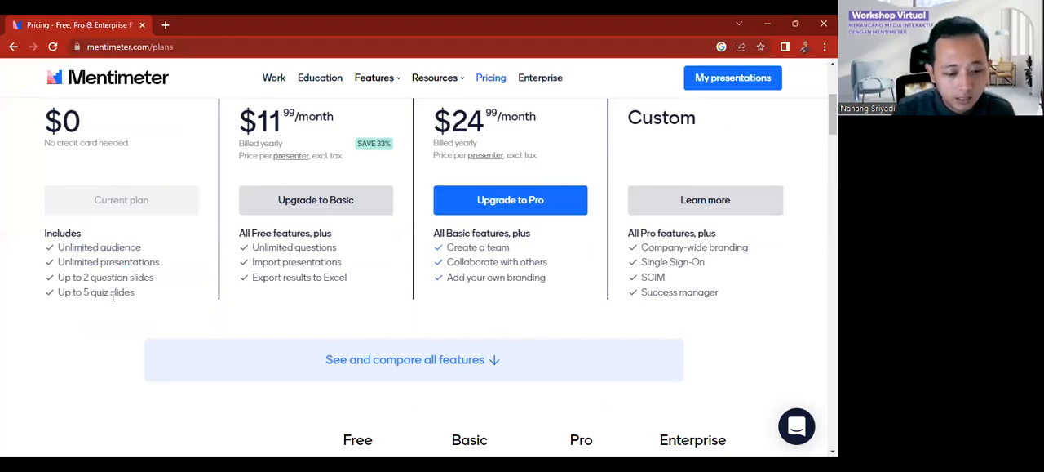
left_click_drag(109, 294, 83, 293)
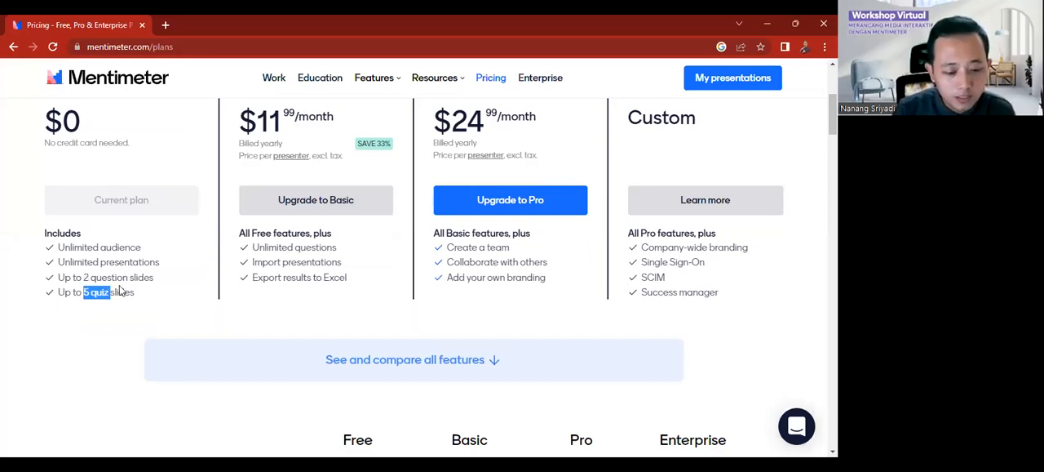
left_click_drag(126, 280, 82, 280)
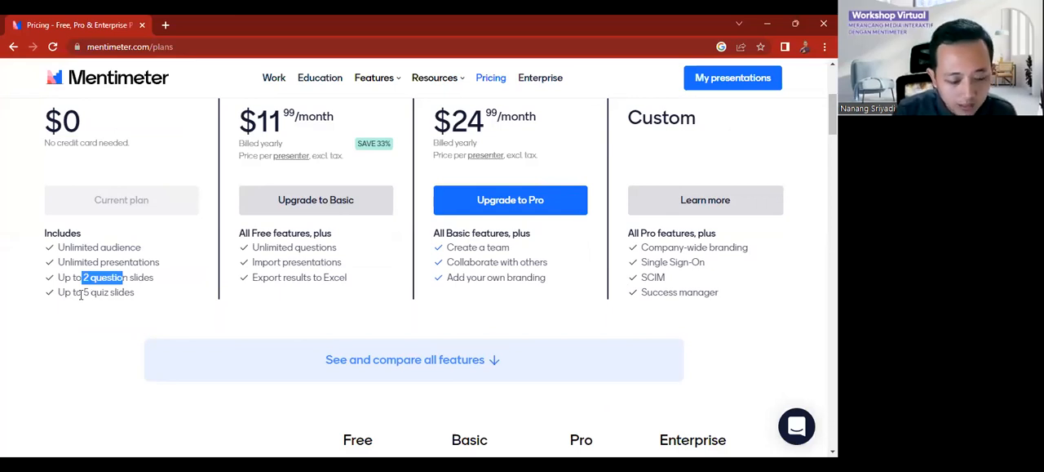
left_click_drag(82, 294, 110, 294)
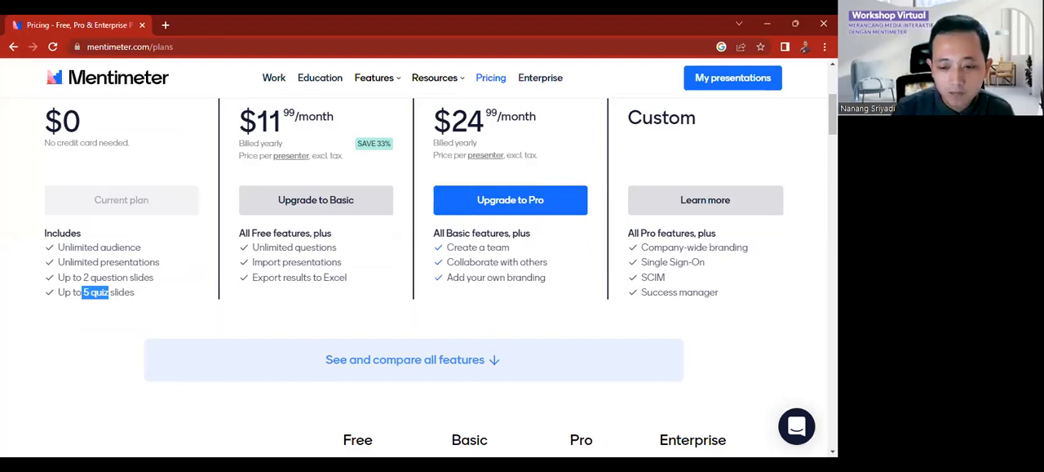
scroll(417, 269, "up", 3)
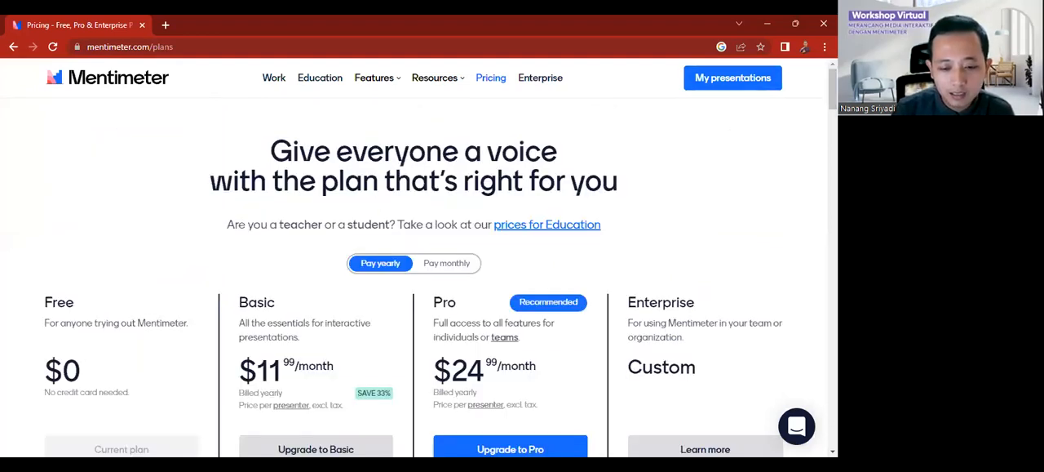
Step: Return to the presentations list and review the Participation sharing options of the Statistika presentation
left_click(13, 47)
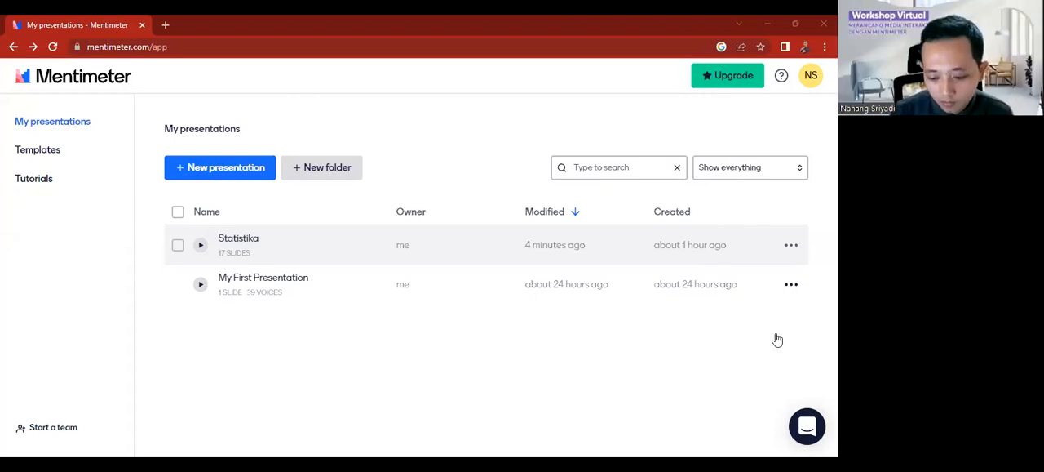
left_click(791, 246)
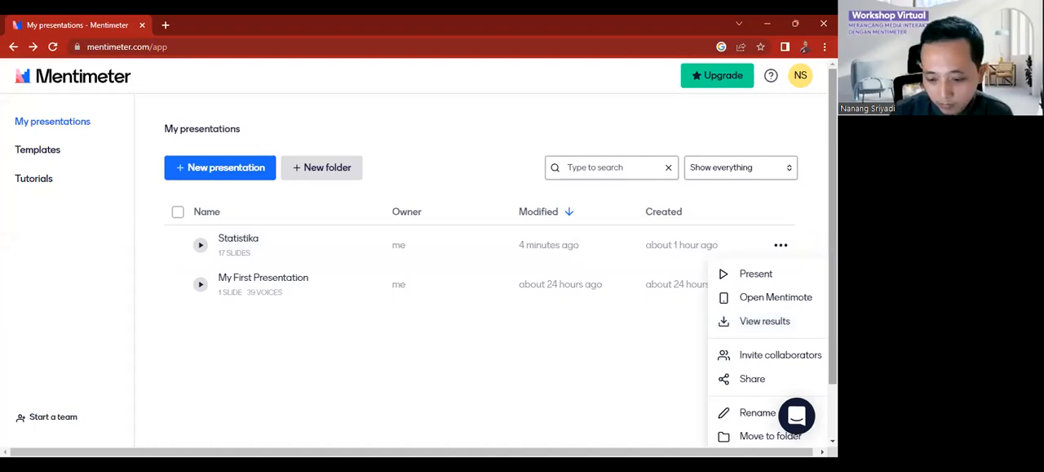
scroll(481, 269, "down", 1)
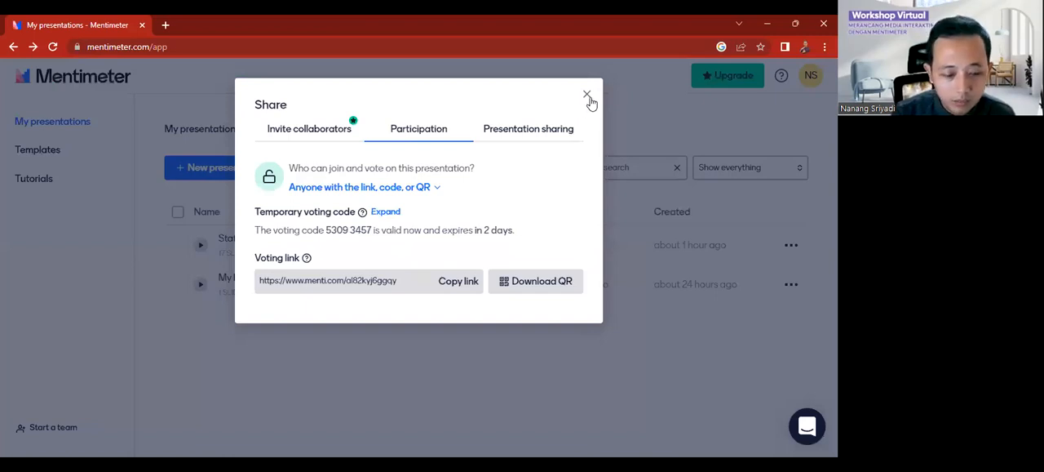
left_click(757, 146)
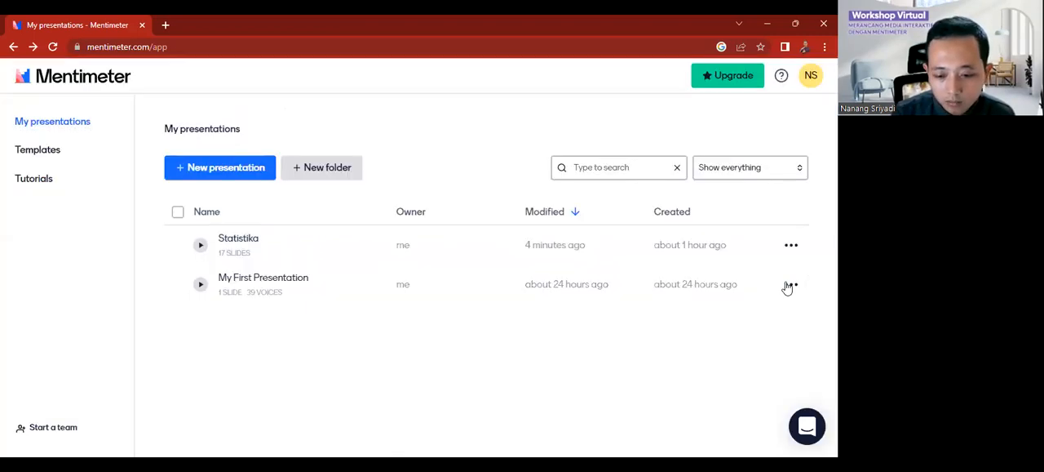
Step: Examine the management actions available for My First Presentation, from presenting and sharing through duplicating and deleting
left_click(790, 285)
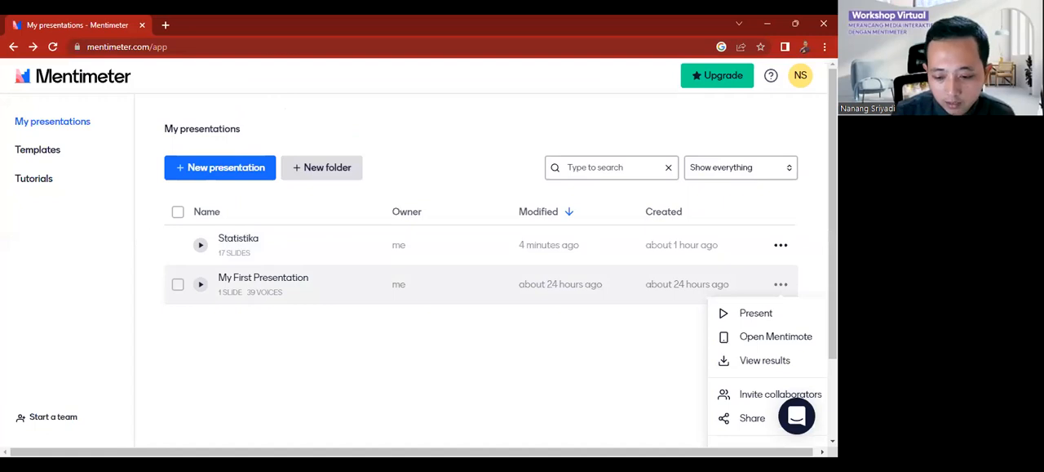
scroll(808, 375, "down", 1)
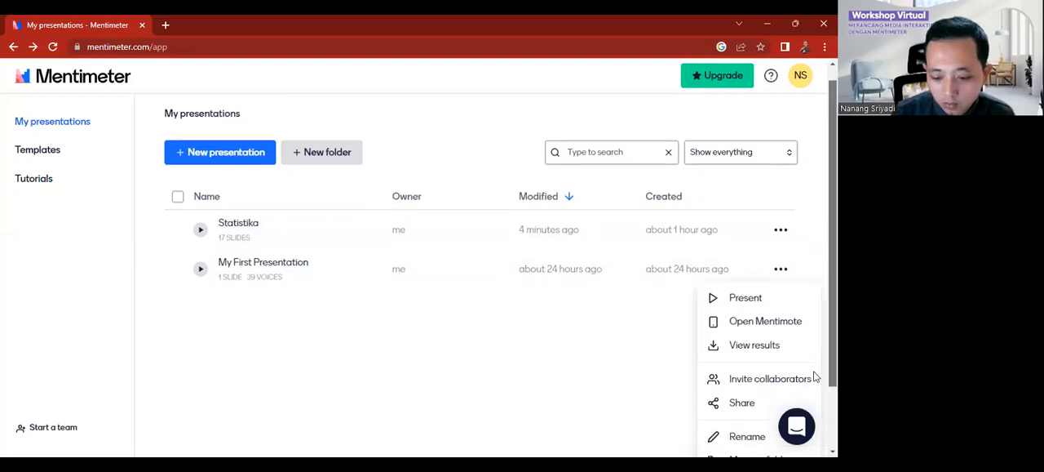
scroll(795, 381, "down", 2)
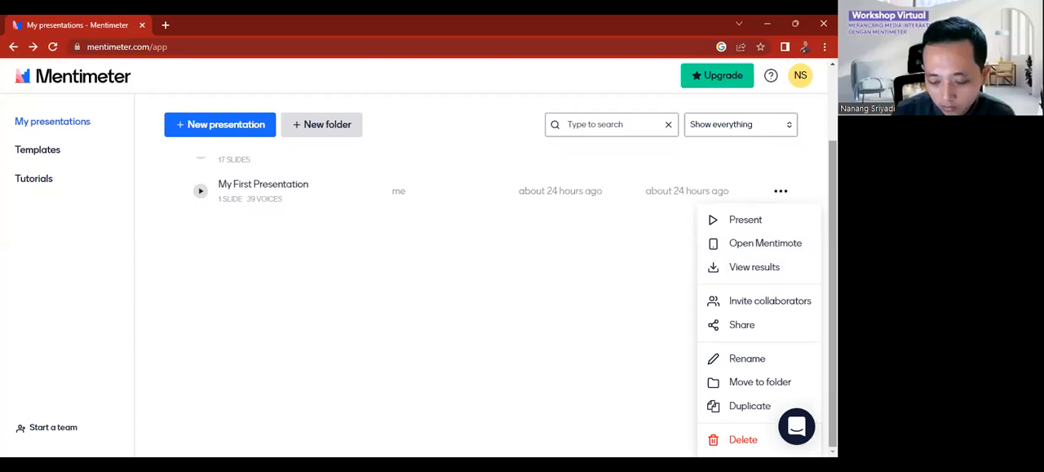
scroll(482, 285, "up", 1)
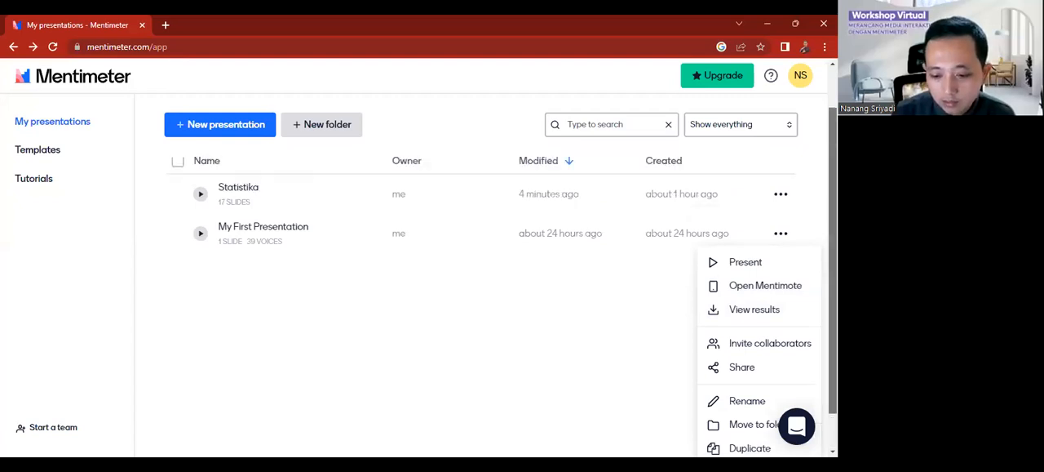
scroll(500, 261, "up", 2)
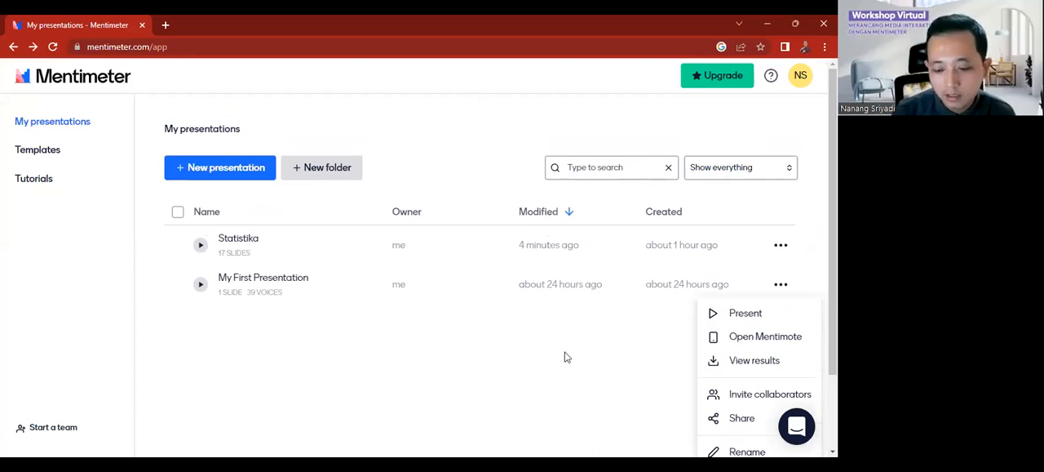
left_click(438, 82)
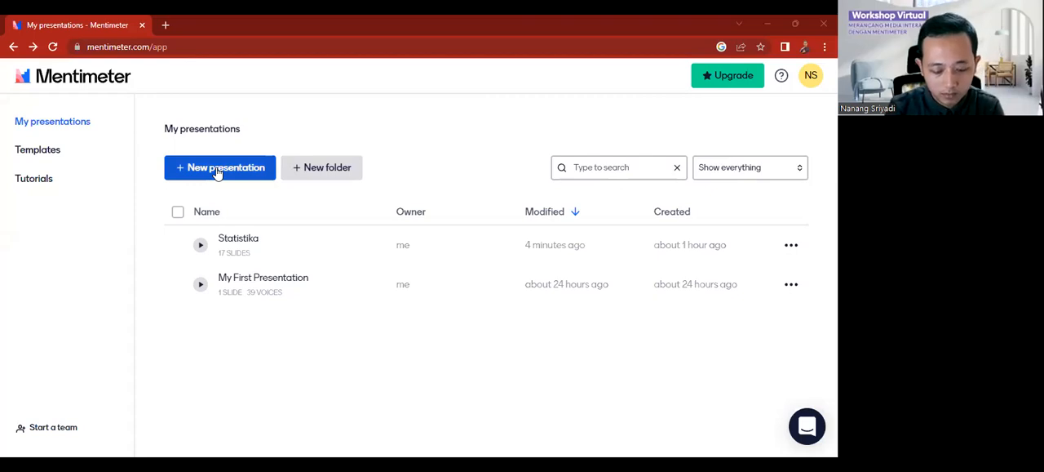
Step: Create a new presentation named "Video" and reload its editor page
left_click(244, 173)
type("Video")
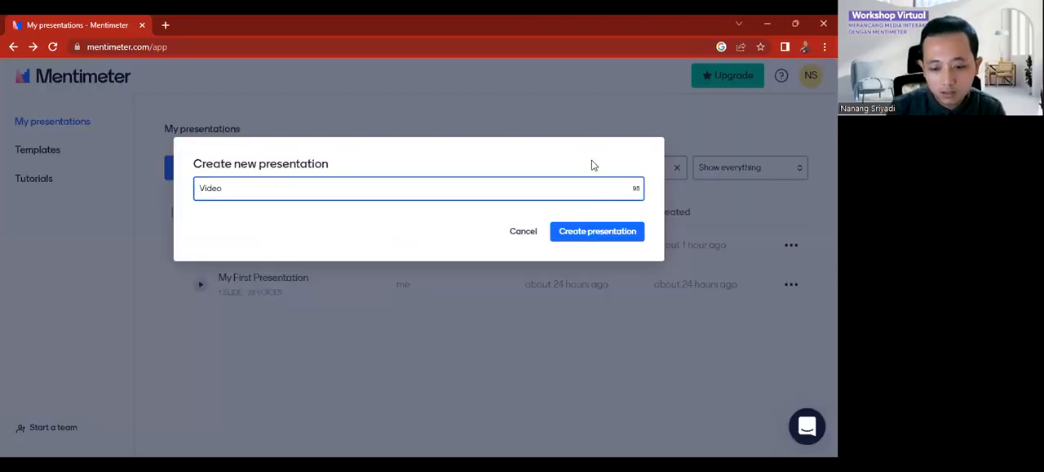
left_click(601, 232)
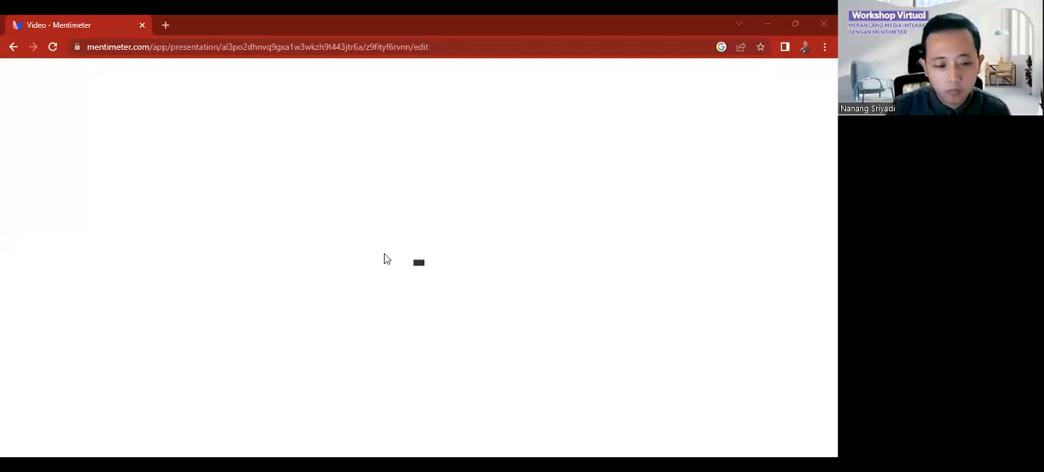
left_click(52, 48)
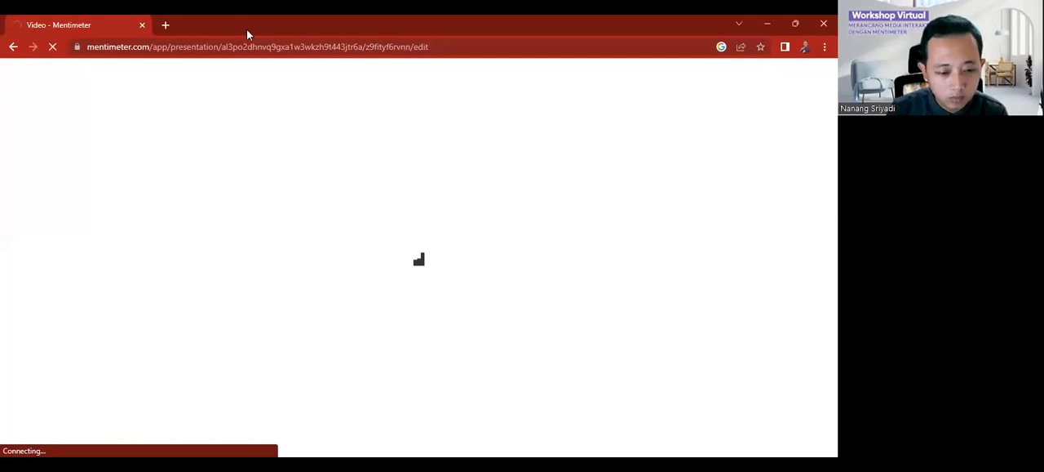
Step: Search Google in a new tab for "statistika kelas 8 youtube"
key("ctrl+t")
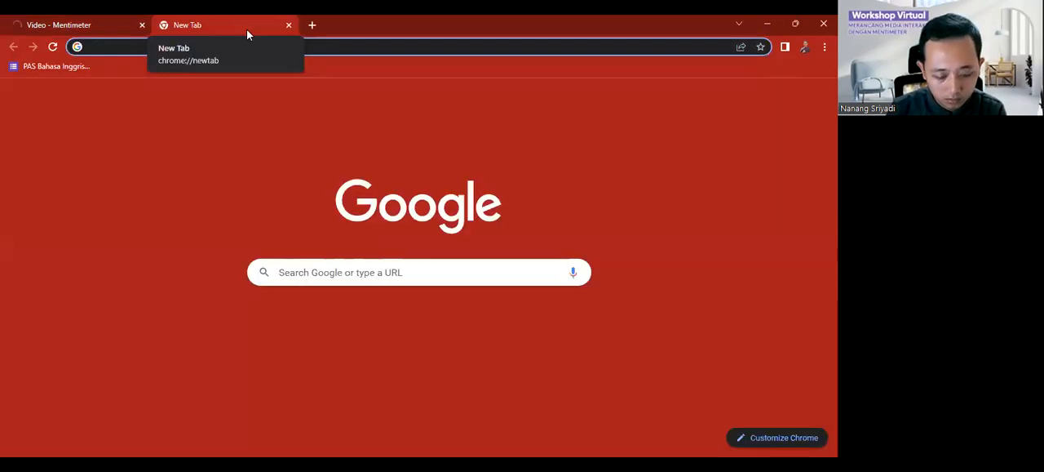
type("statistika kelas 8 youtube")
key("Return")
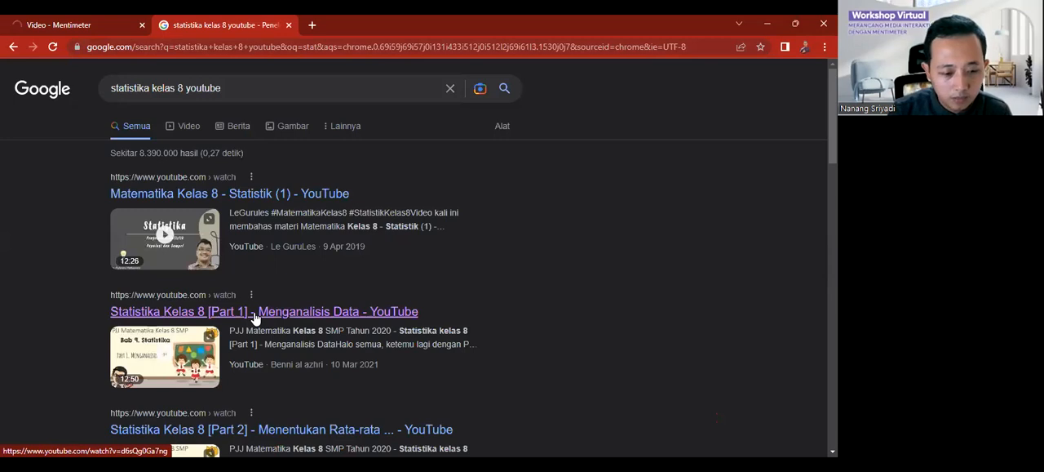
Step: Copy the URL of the YouTube video "Statistika Kelas 8 [Part 1] - Menganalisis Data" and return to the Mentimeter editor, waiting for the page to respond
left_click(253, 311)
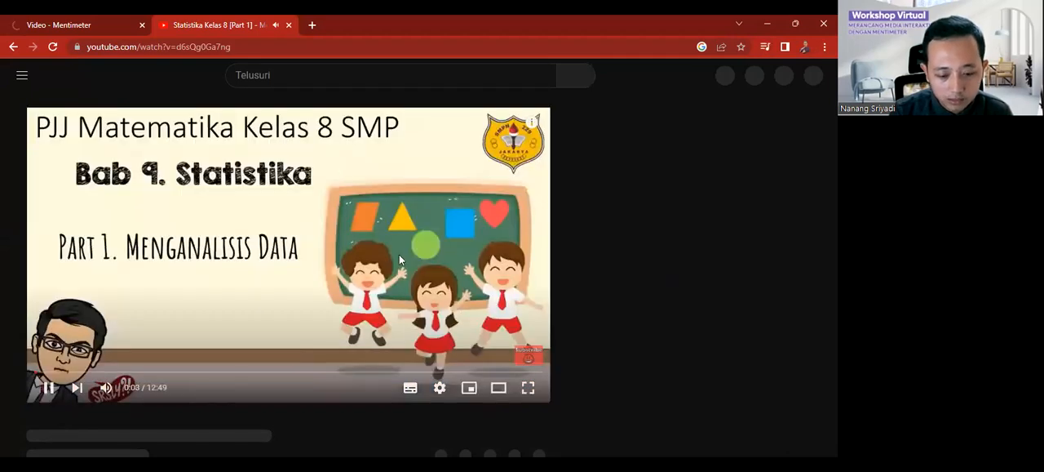
right_click(402, 278)
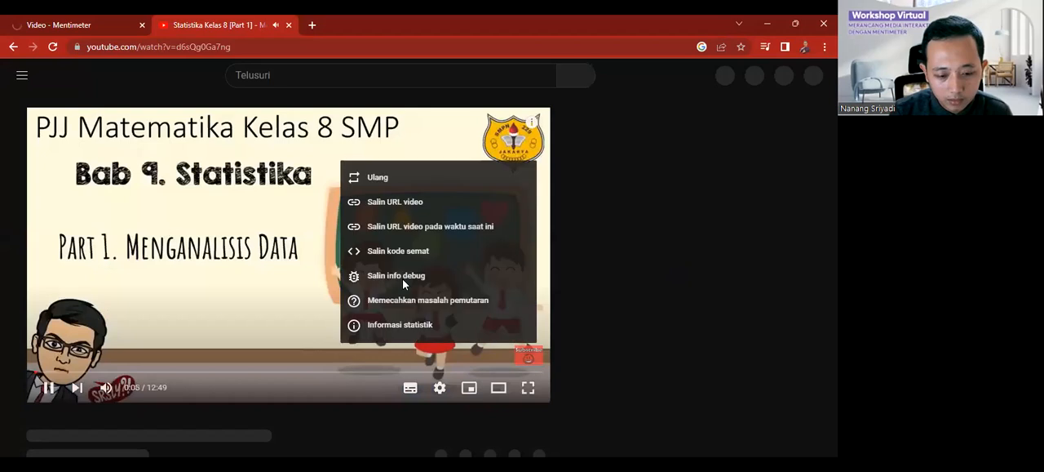
left_click(394, 209)
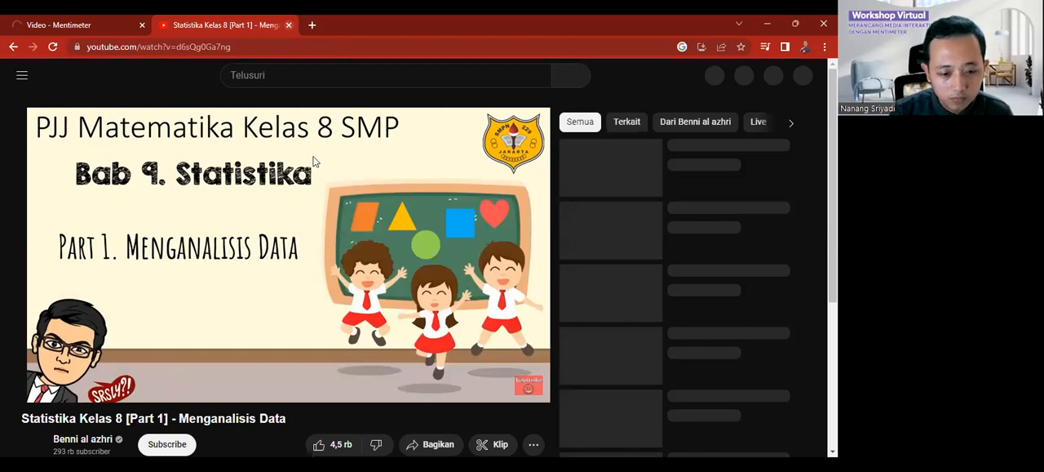
key("ctrl+w")
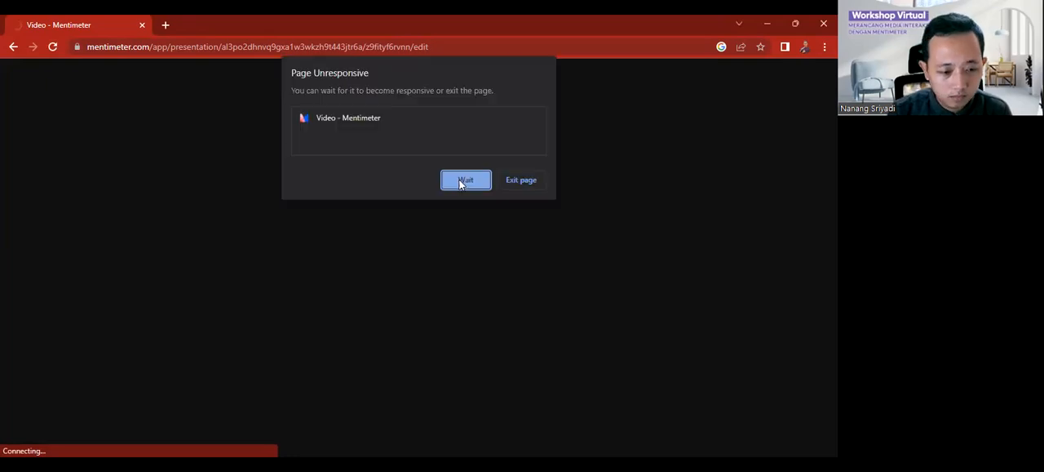
left_click(465, 181)
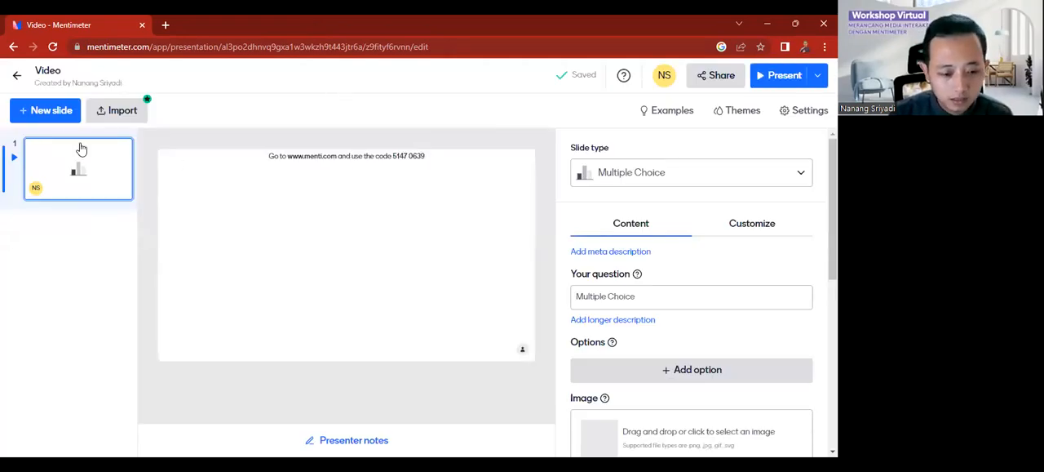
Step: Change the first slide's type to Video
left_click(670, 179)
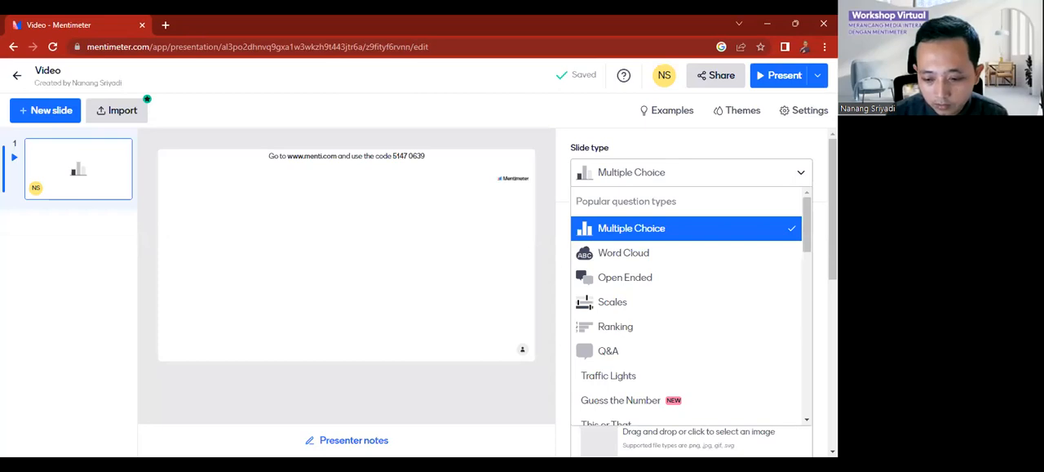
scroll(692, 294, "down", 1)
scroll(692, 294, "down", 2)
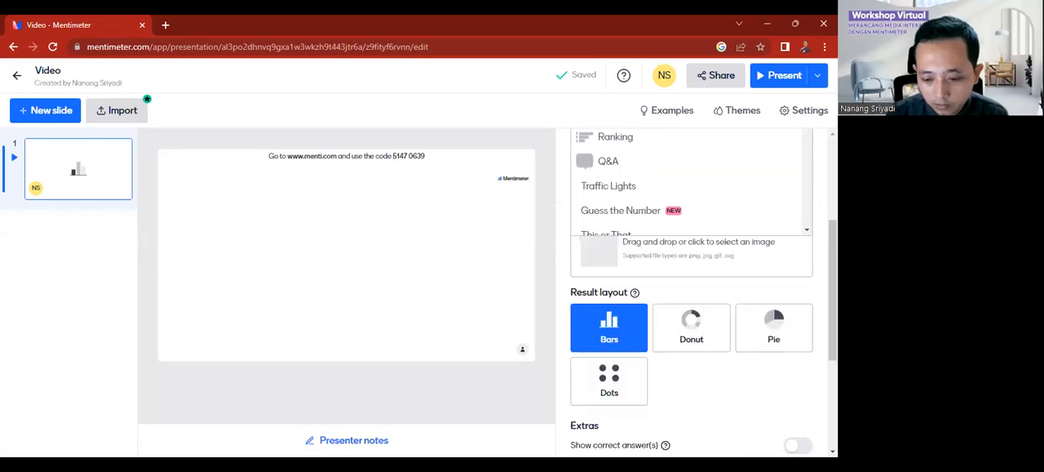
scroll(692, 294, "down", 3)
scroll(692, 294, "up", 2)
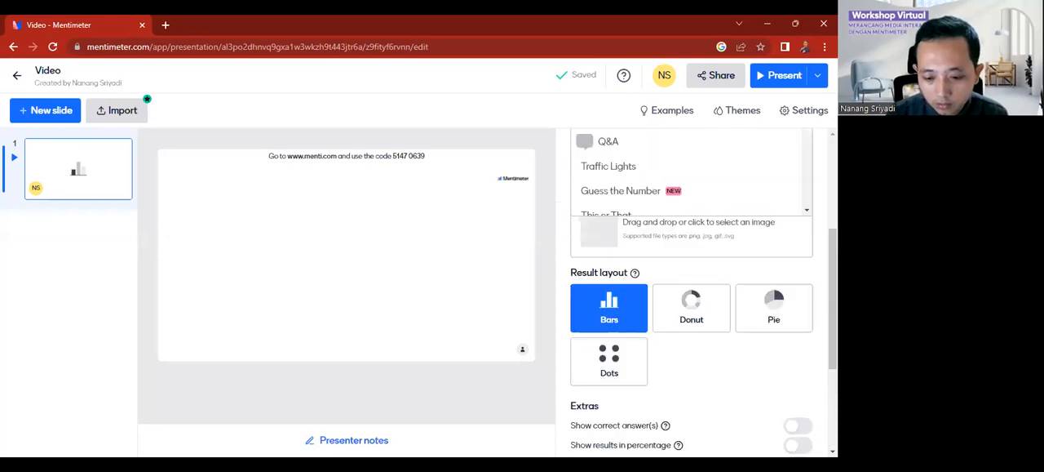
scroll(692, 294, "up", 1)
scroll(692, 294, "down", 2)
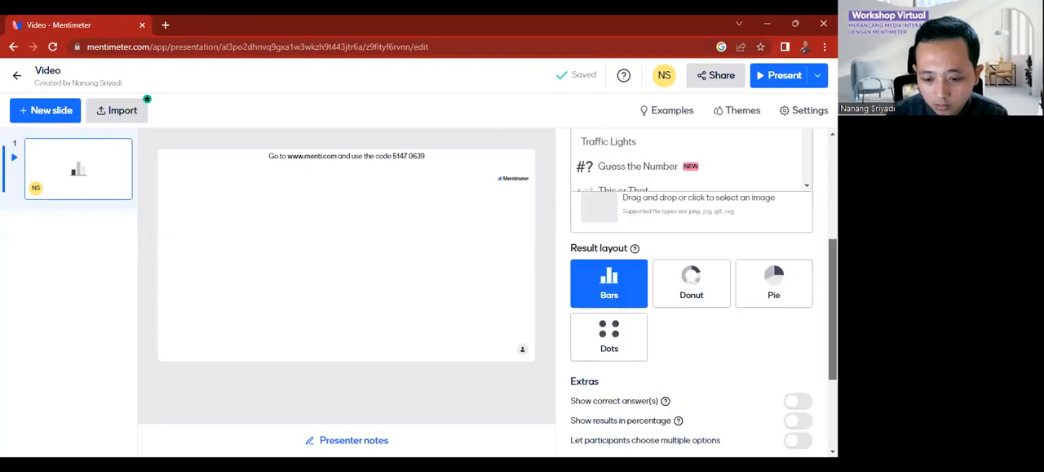
scroll(692, 294, "down", 2)
scroll(463, 145, "up", 1)
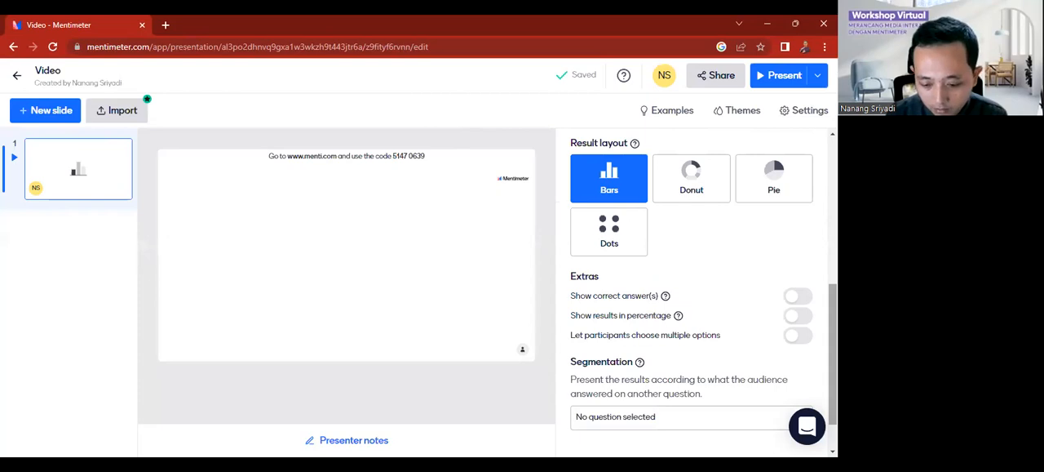
left_click_drag(833, 352, 833, 236)
left_click_drag(807, 172, 792, 289)
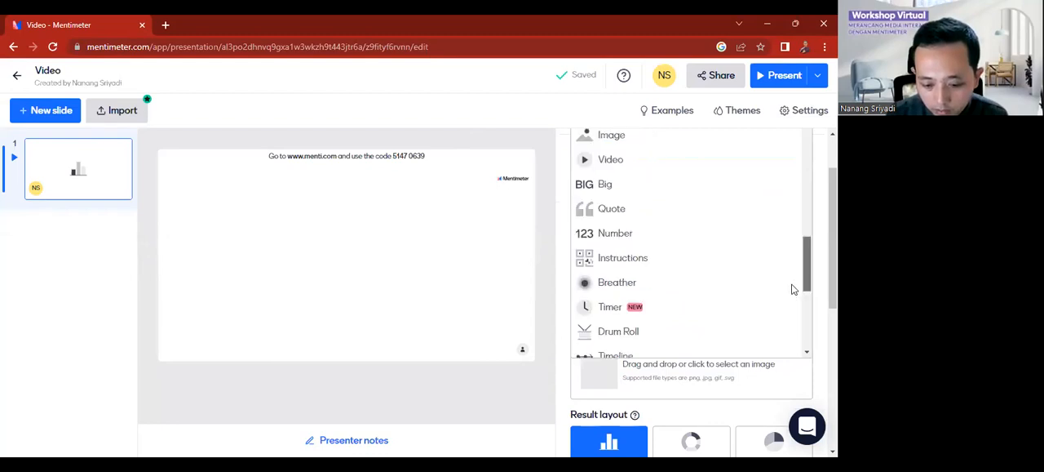
scroll(792, 289, "down", 2)
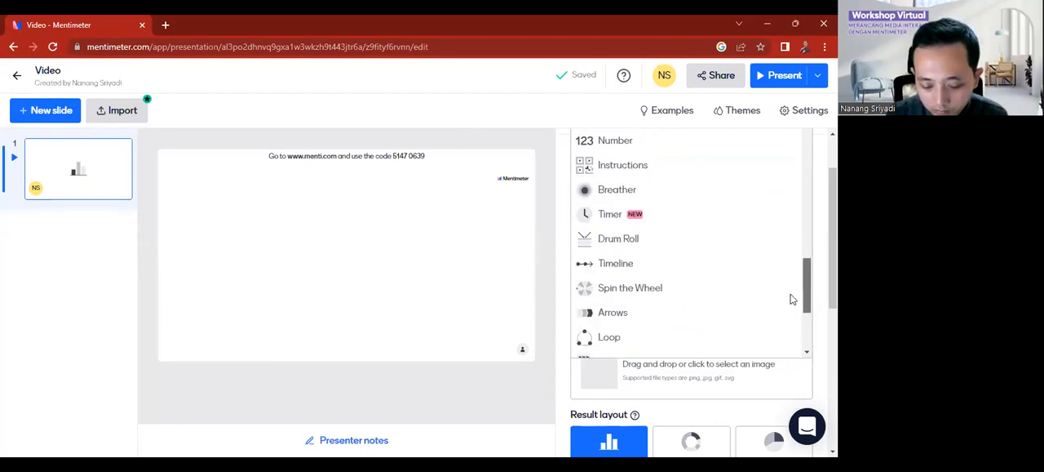
scroll(790, 283, "up", 2)
scroll(787, 281, "up", 1)
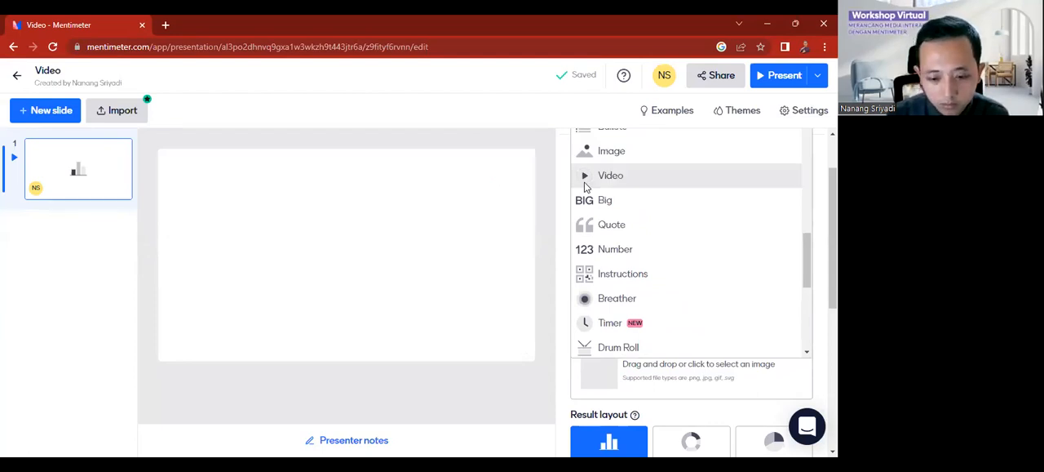
left_click(634, 176)
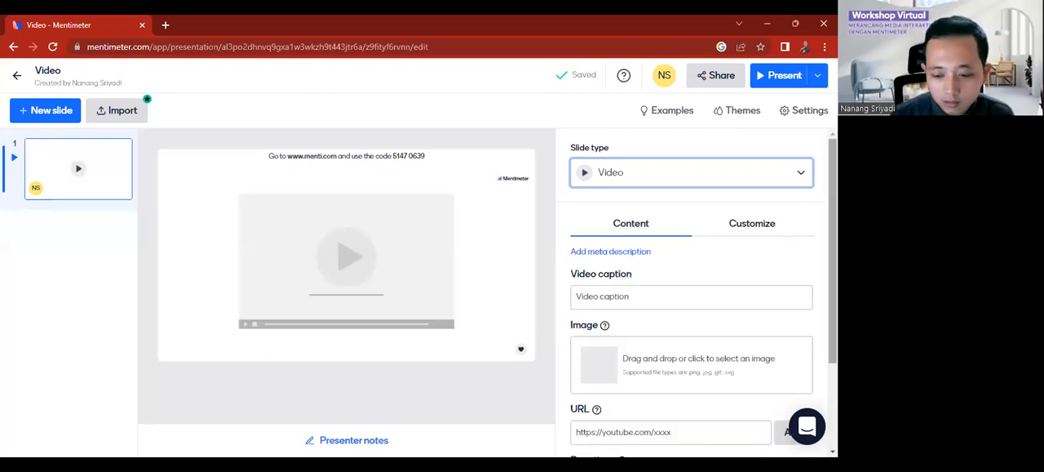
scroll(692, 294, "down", 1)
scroll(741, 313, "down", 1)
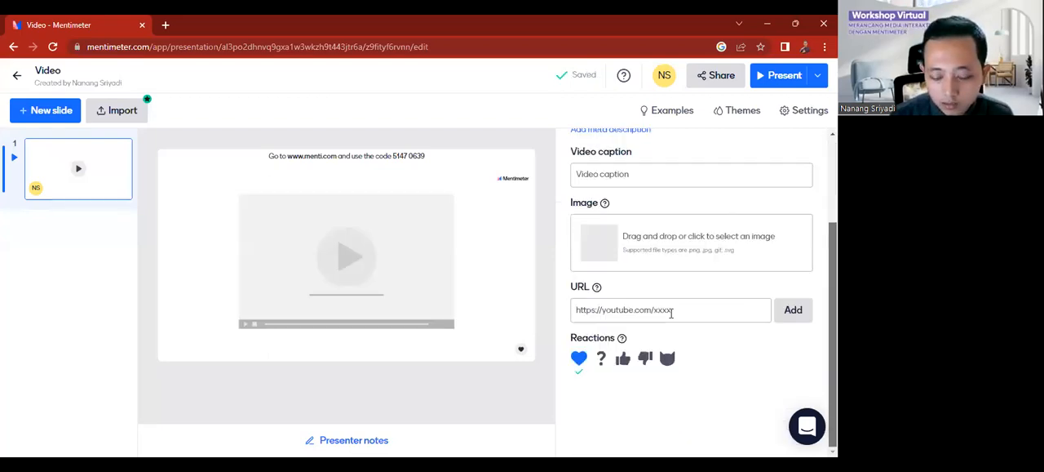
left_click(672, 310)
type("https://youtu.be/d6sQg0Ga7ng")
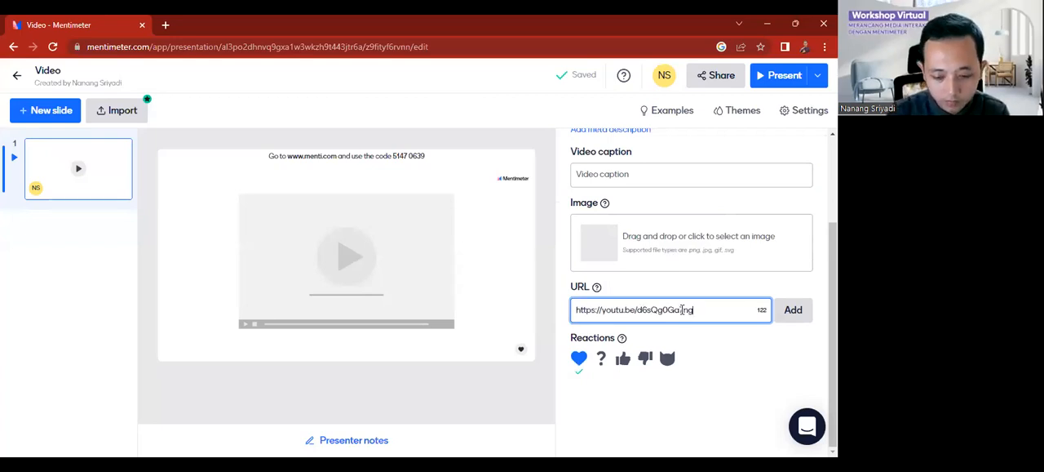
left_click(794, 313)
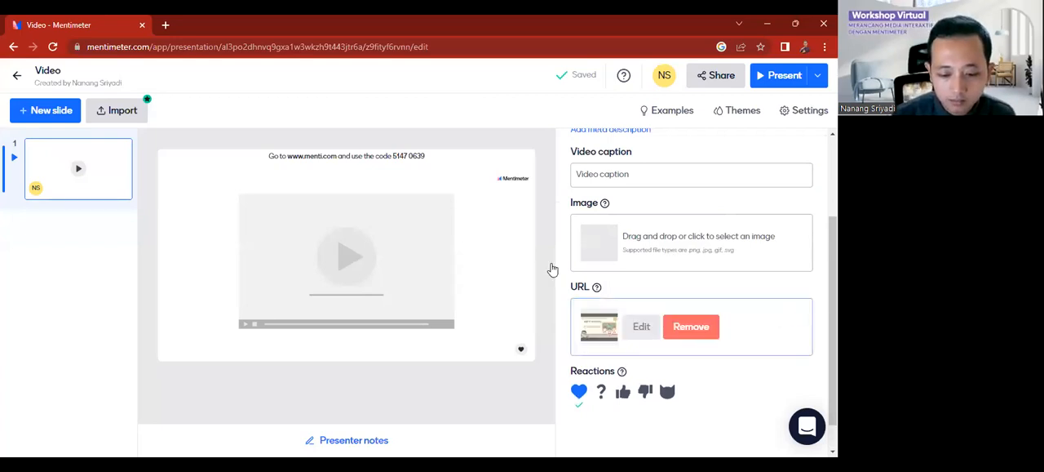